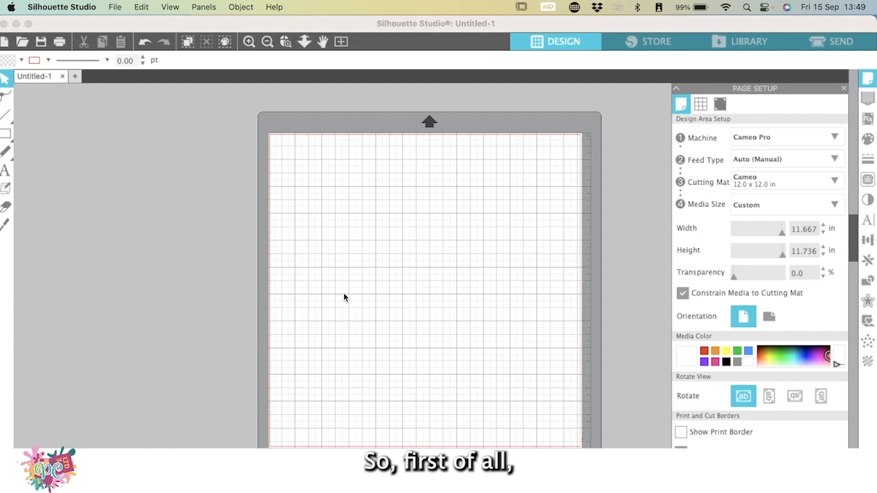
- Examine the available software editions and the variants of the line and shape drawing tools
click(274, 7)
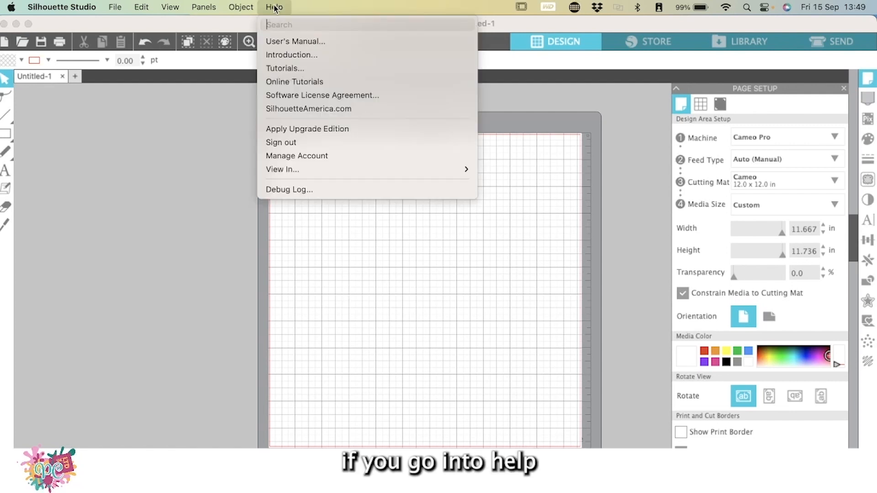
mouse_move(327, 170)
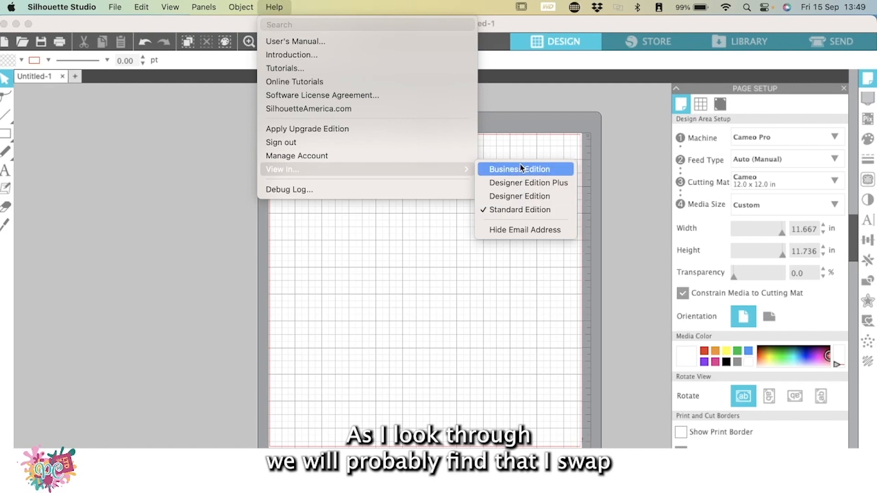
click(144, 246)
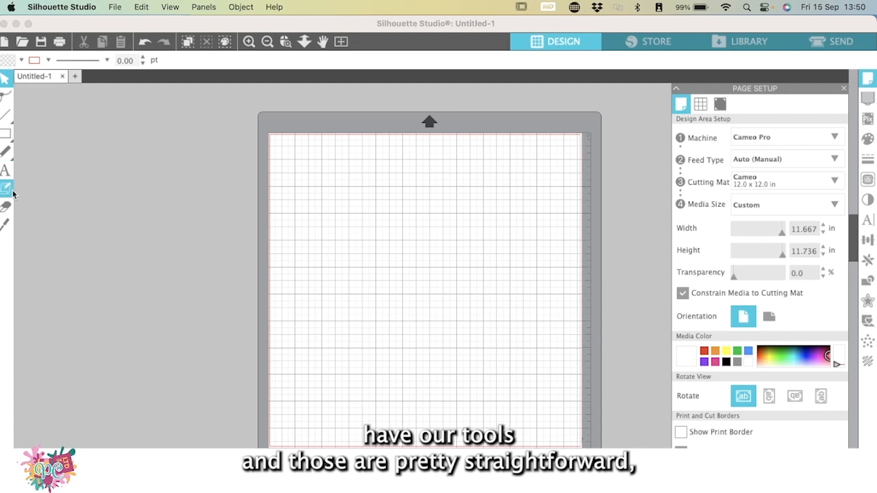
mouse_move(11, 115)
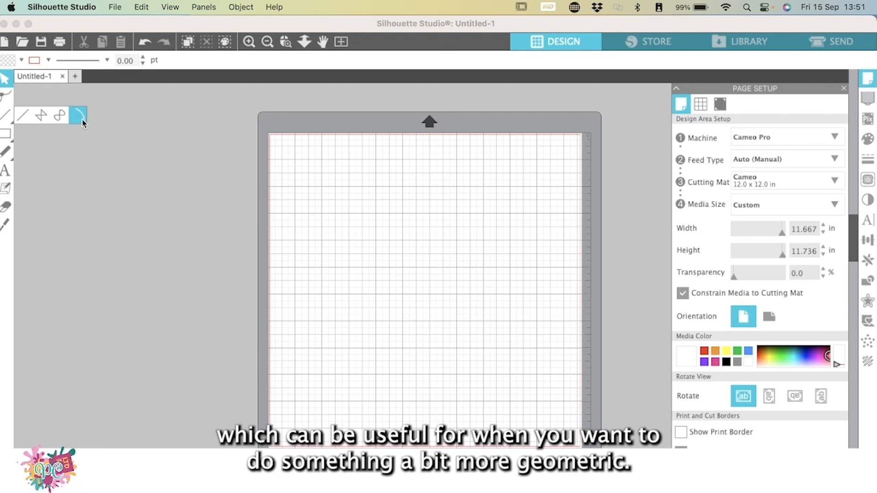
mouse_move(5, 141)
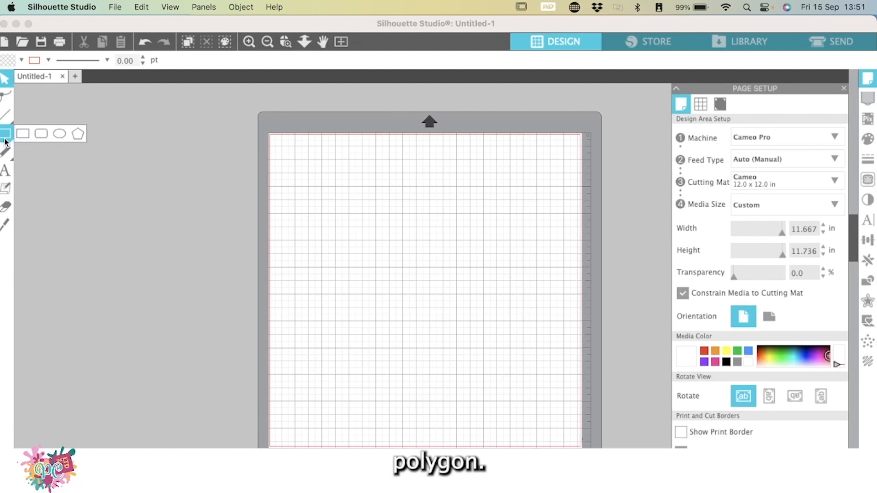
mouse_move(6, 158)
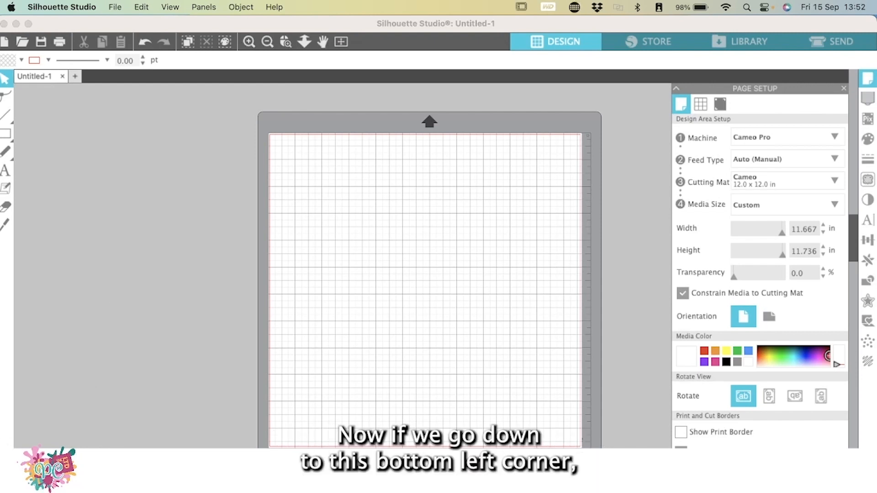
- Show the library beside the design area and open the User Designs folder within Designs
click(6, 459)
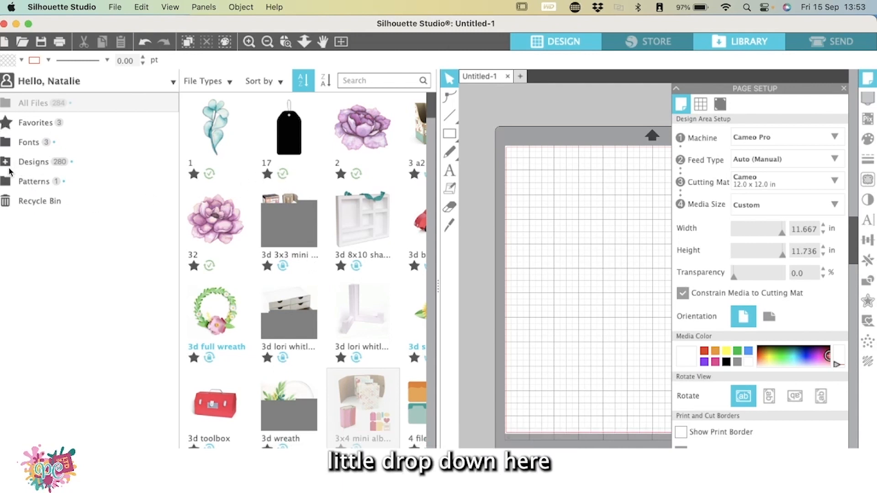
click(30, 163)
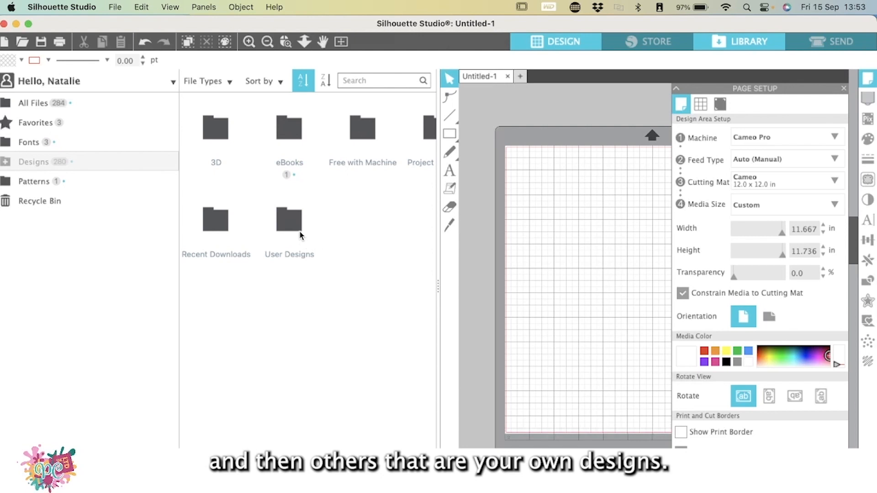
click(292, 221)
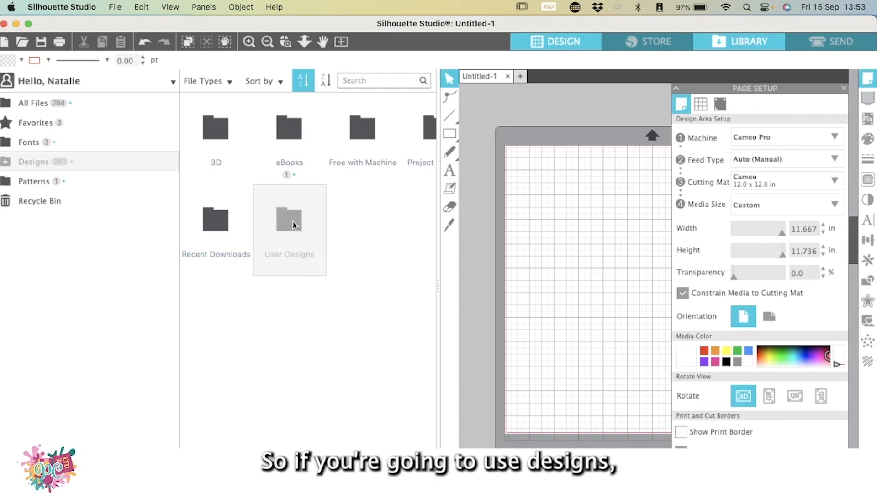
double_click(292, 221)
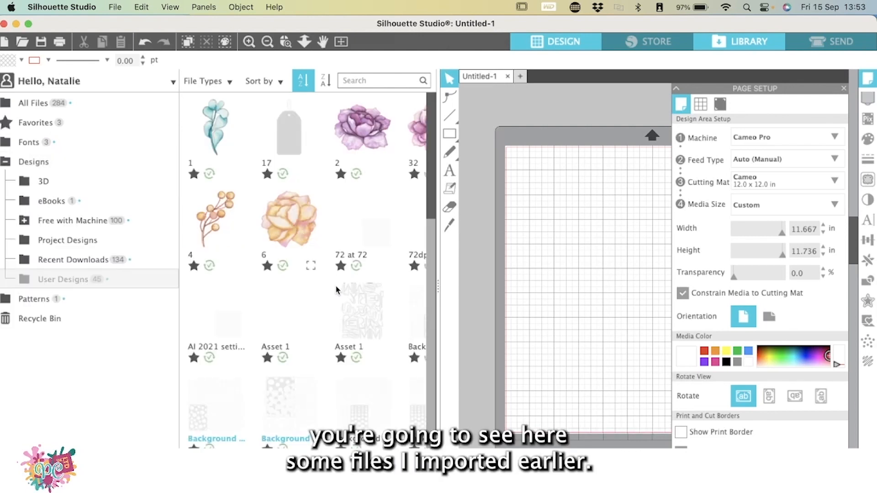
scroll(330, 319, right, 3)
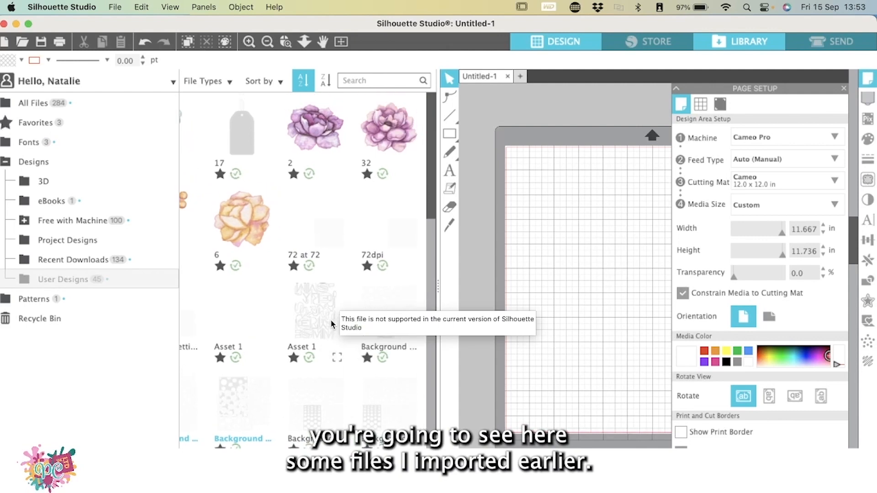
scroll(331, 323, left, 2)
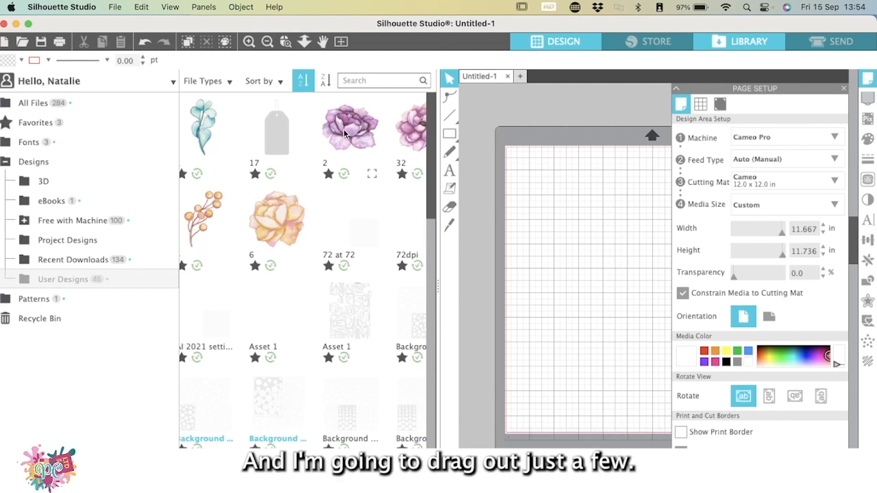
- Try to place the purple flower design "2" from the library on the page
drag(347, 141, 605, 231)
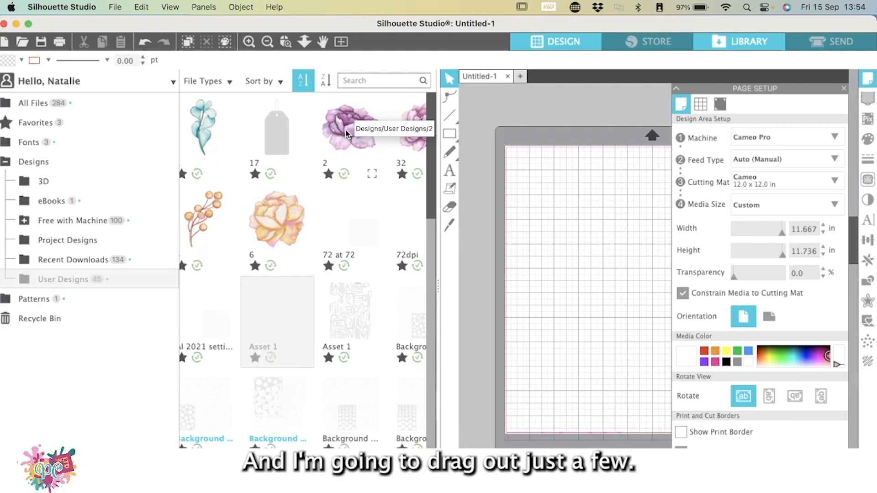
drag(346, 134, 596, 248)
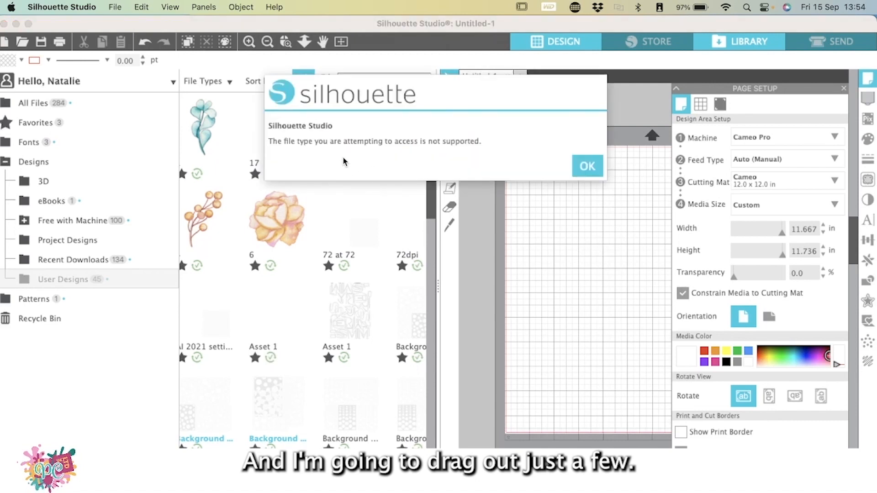
click(587, 166)
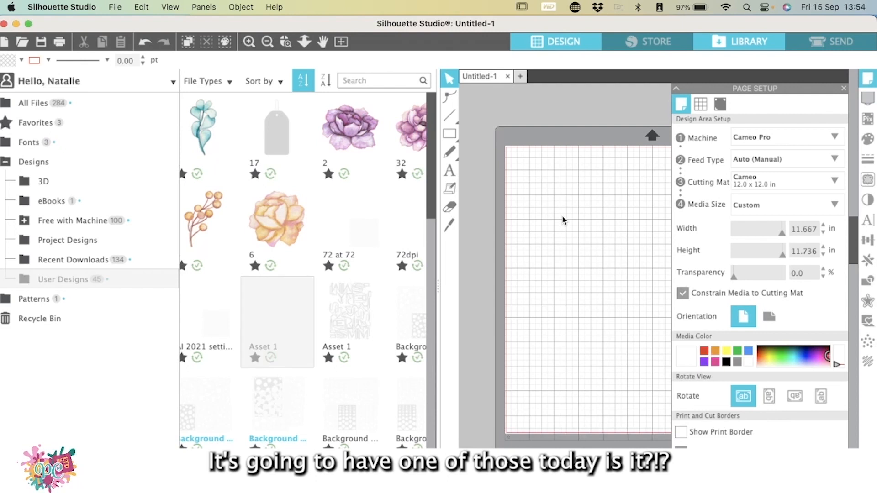
- Place the pink flower design "32" on the upper part of the page and the purple flower design "2" below it
click(409, 143)
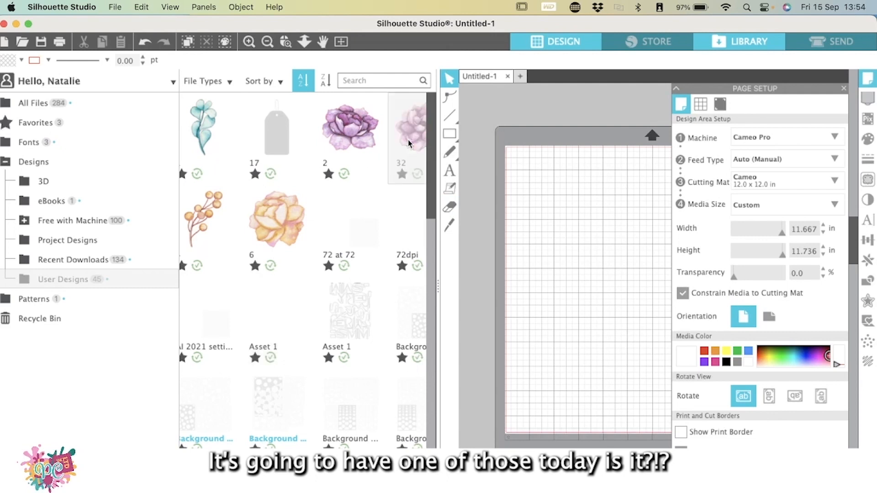
drag(409, 143, 545, 221)
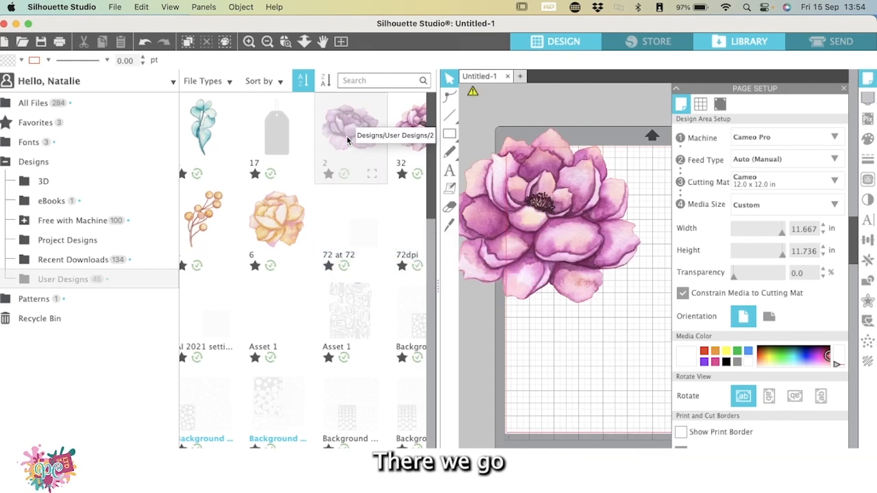
click(341, 122)
drag(341, 123, 595, 352)
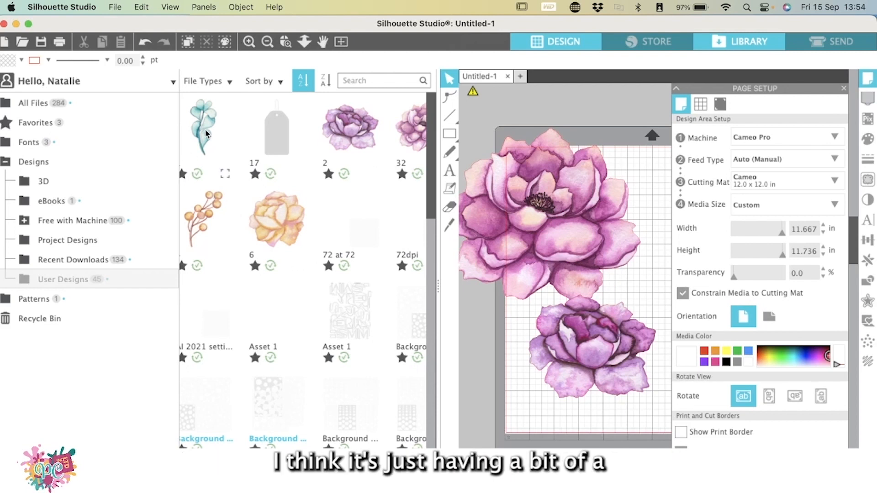
- Place the teal leaf design "1" at the page's upper edge, clear of the large pink flower
drag(209, 125, 576, 218)
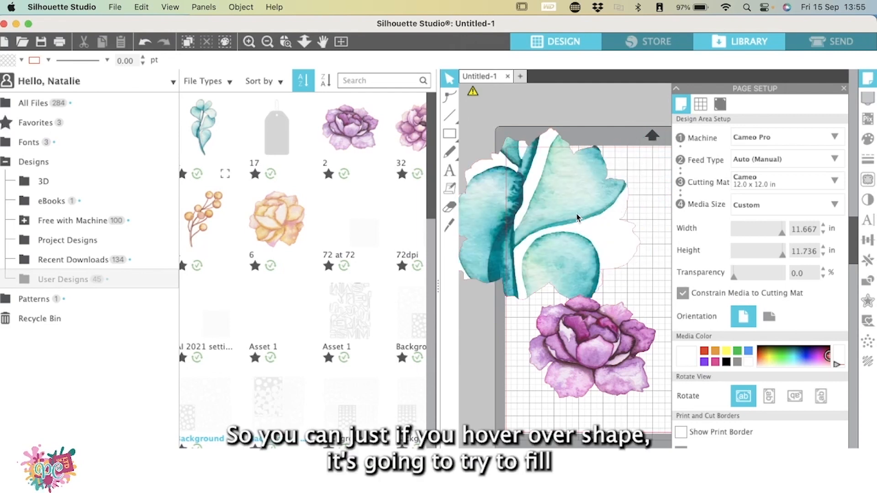
drag(577, 218, 653, 174)
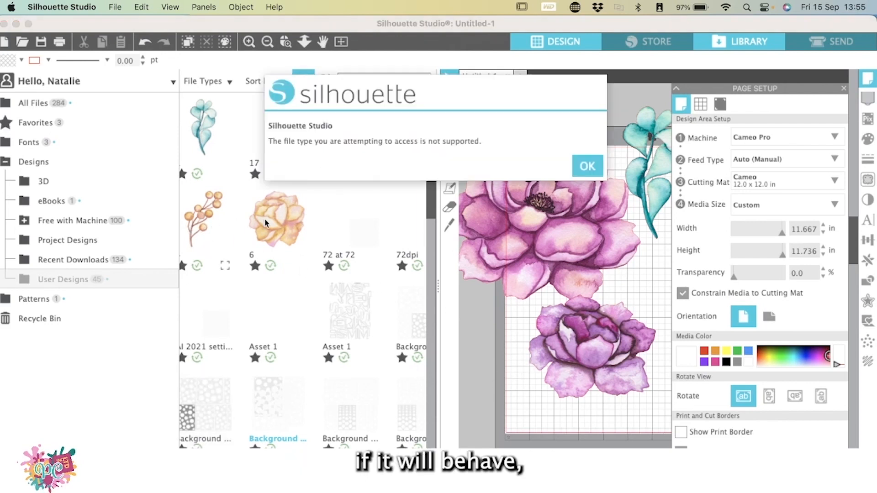
click(589, 167)
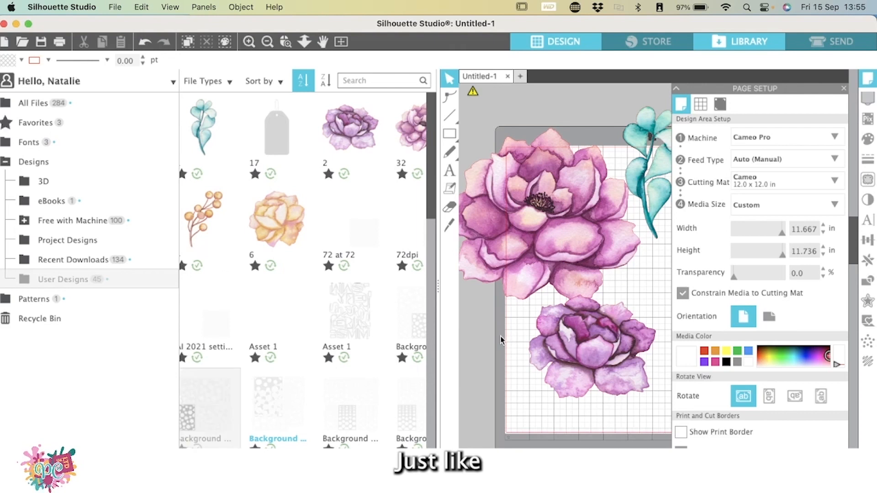
- Place the orange berry design "4" and the yellow flower design "6" on either side of the purple flower
click(221, 220)
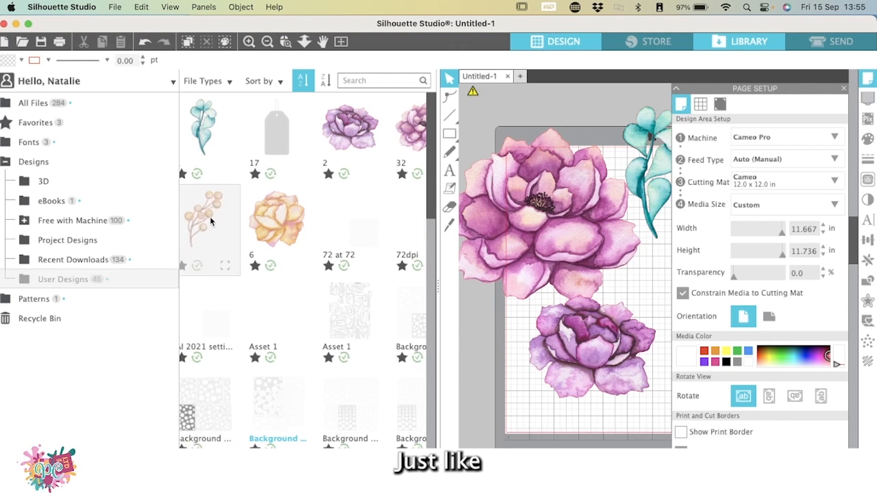
drag(211, 218, 515, 346)
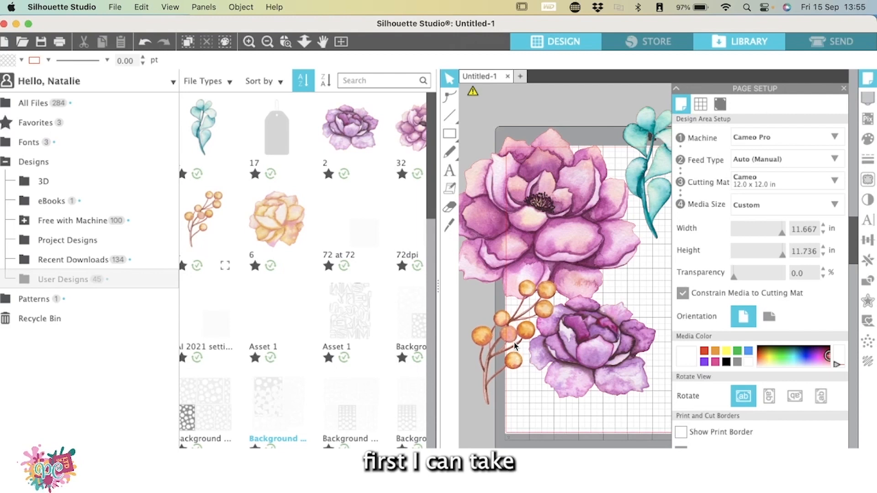
click(275, 219)
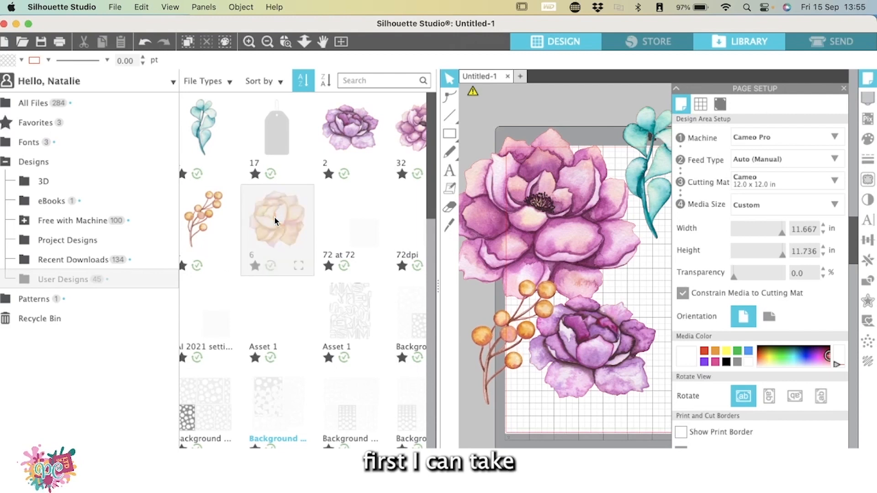
drag(275, 217, 657, 298)
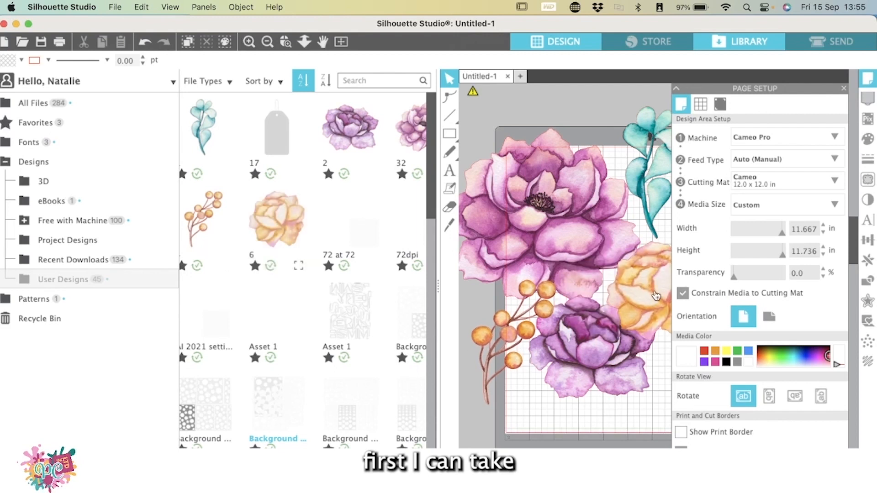
- Look through the remaining User Designs for the pink peonies design
scroll(294, 397, down, 5)
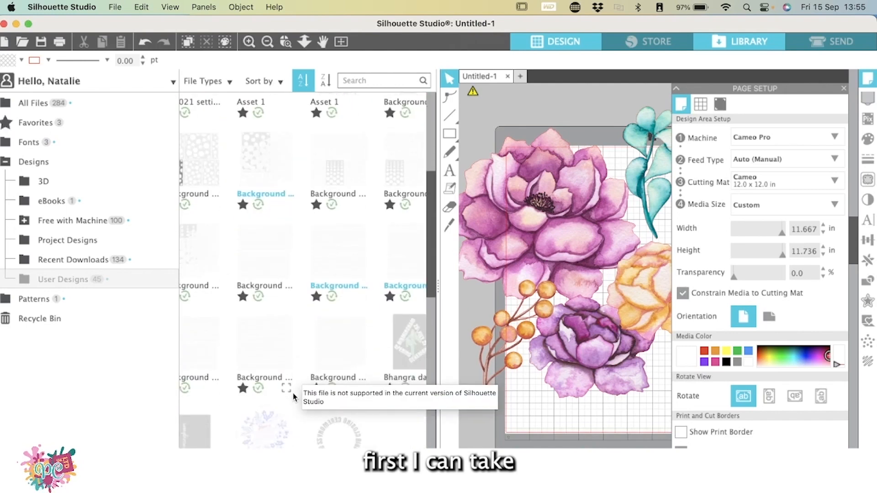
scroll(294, 396, down, 6)
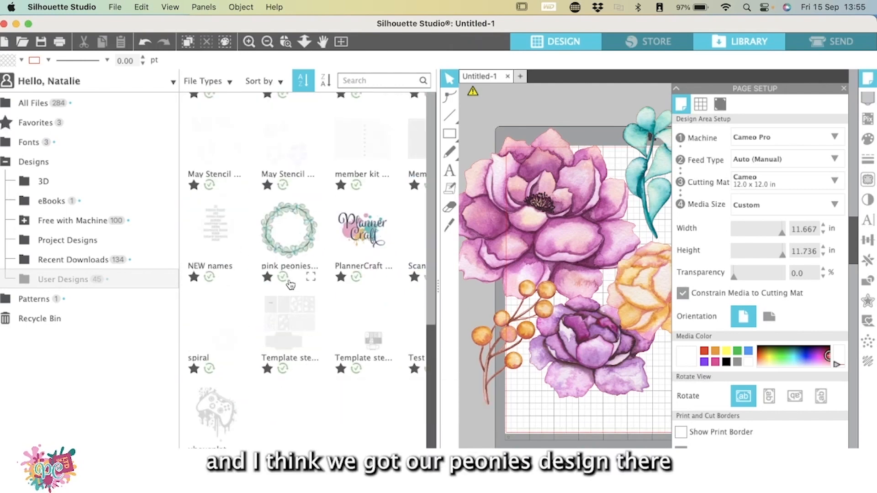
scroll(290, 284, up, 6)
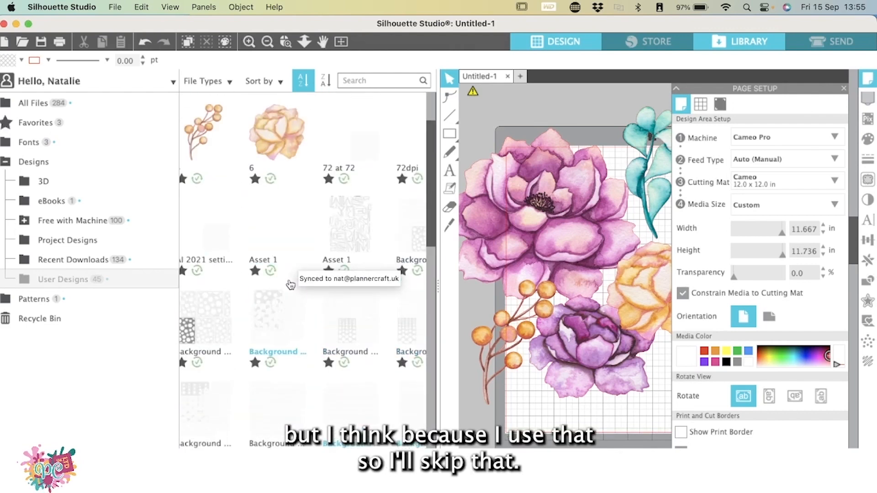
scroll(291, 284, up, 2)
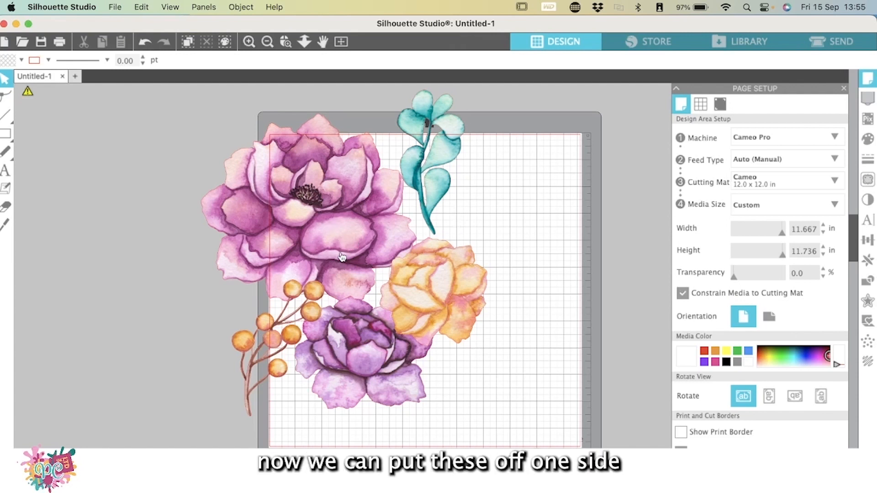
- Move both purple-pink flowers, the berries, the yellow flower and the teal leaf off the page onto the empty area to its left
drag(349, 243, 161, 235)
drag(303, 310, 97, 345)
drag(364, 375, 177, 431)
drag(461, 313, 233, 335)
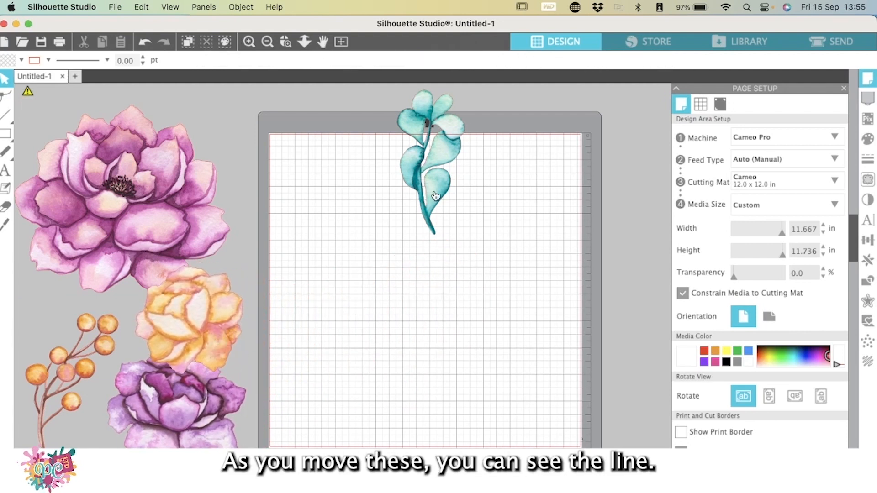
drag(452, 154, 138, 364)
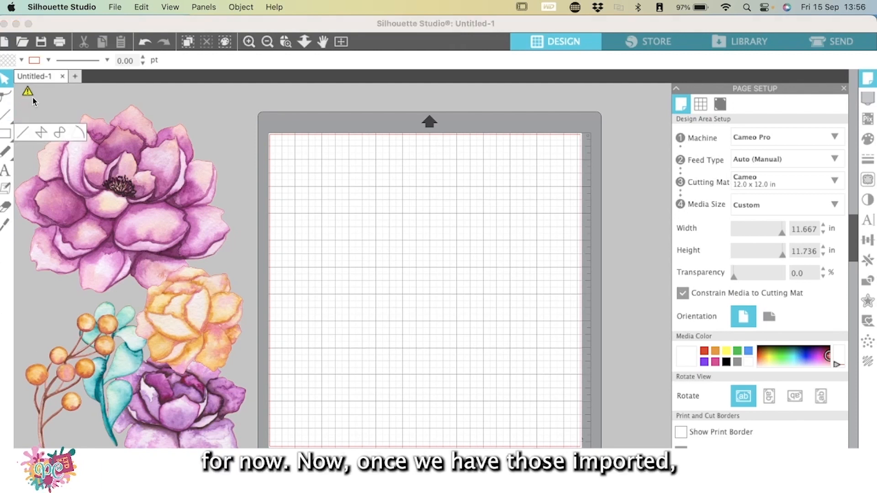
mouse_move(28, 93)
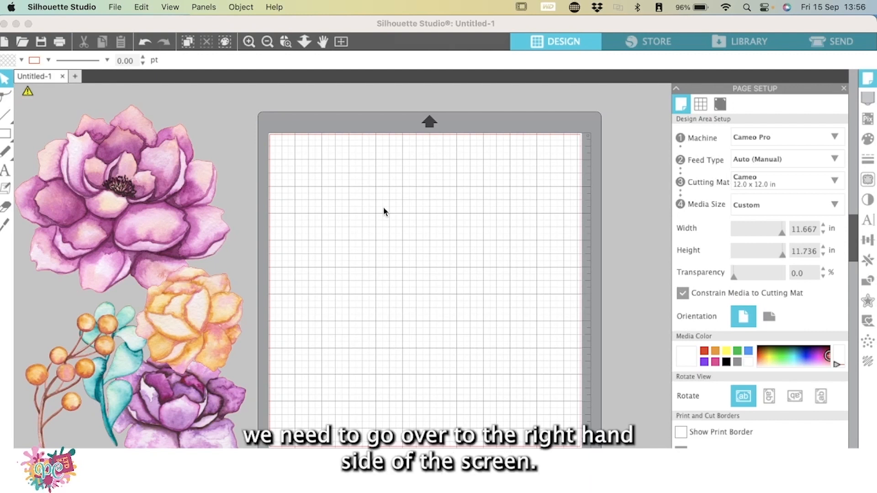
- Set the machine to Cameo 4 and the feed type to Auto (Manual) in the page setup
click(742, 147)
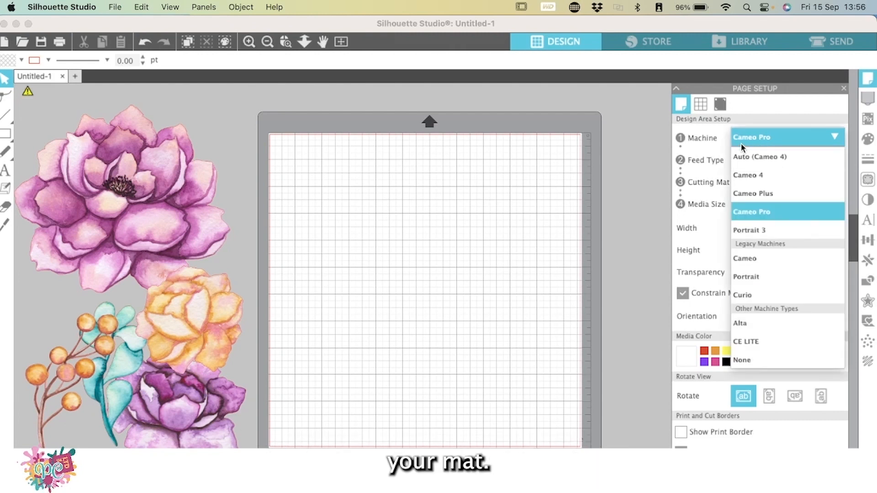
click(764, 174)
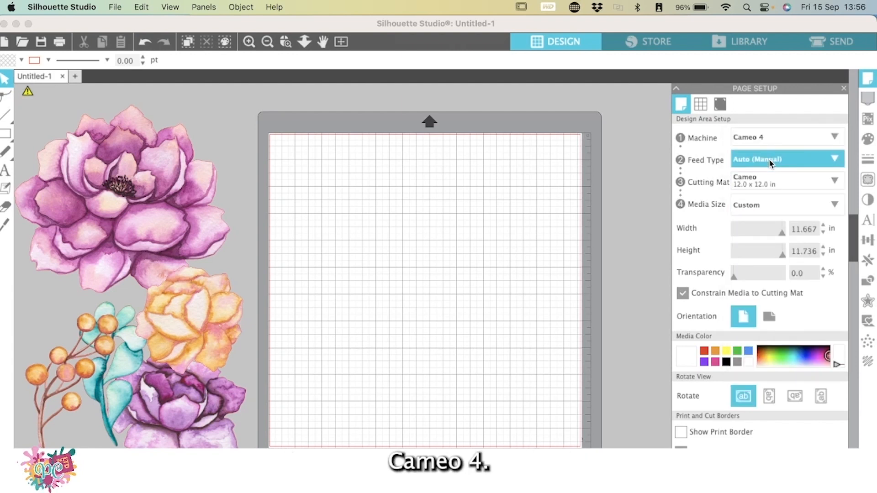
click(769, 159)
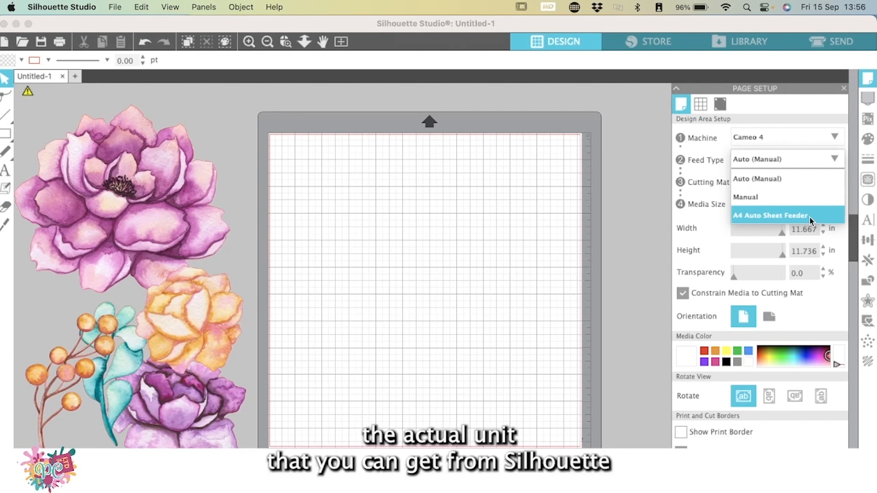
click(793, 178)
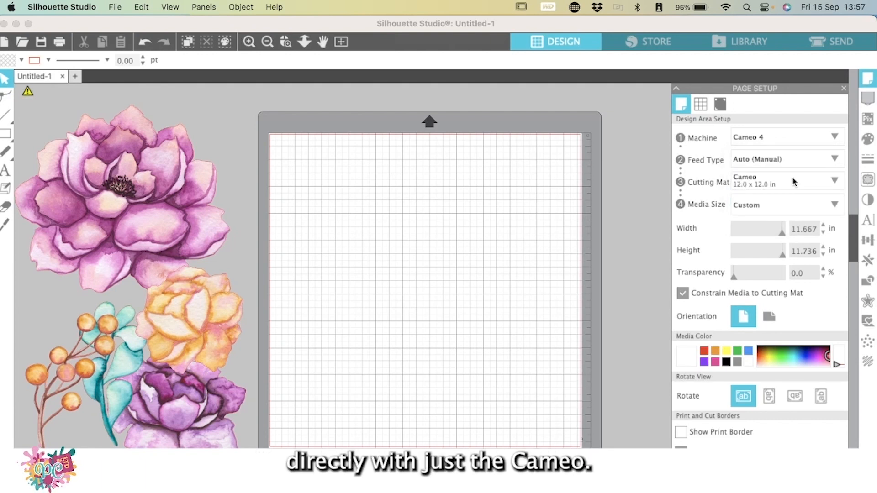
- Choose the Cameo 12.0 x 12.0 in cutting mat
click(791, 192)
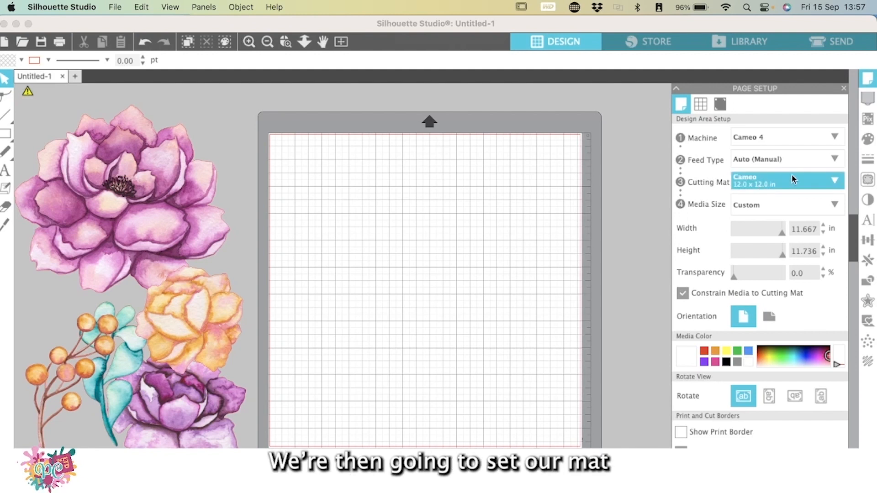
click(802, 180)
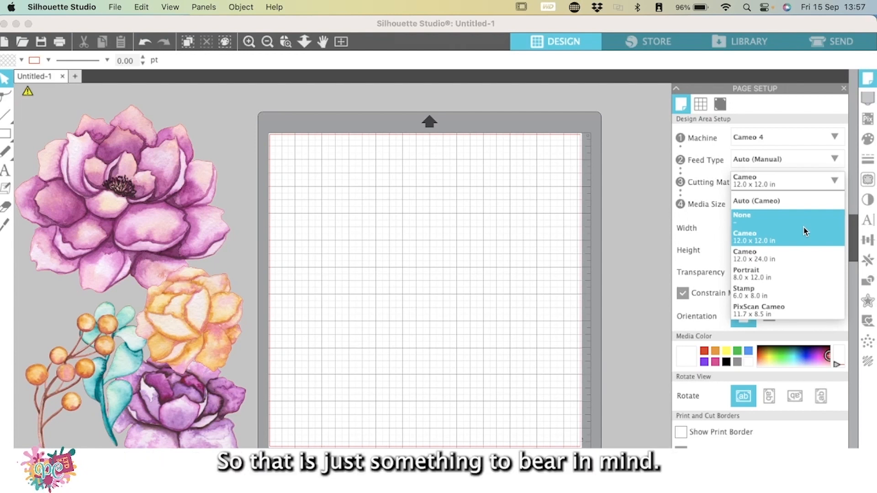
click(765, 237)
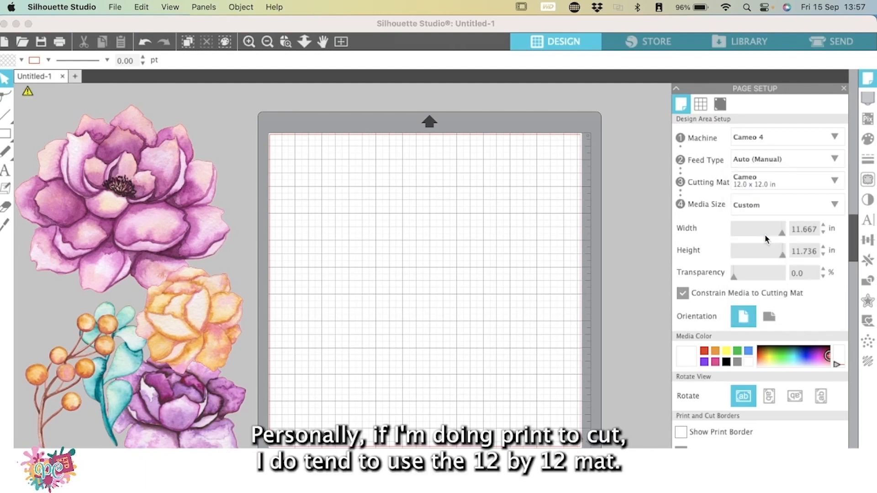
- Set the media size to Letter (8.500 x 11.000 in) and turn on the registration marks
click(840, 209)
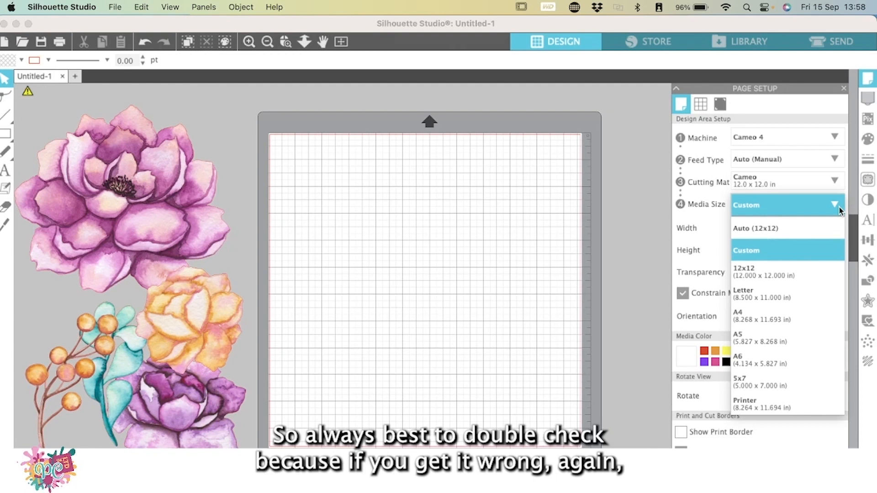
click(840, 207)
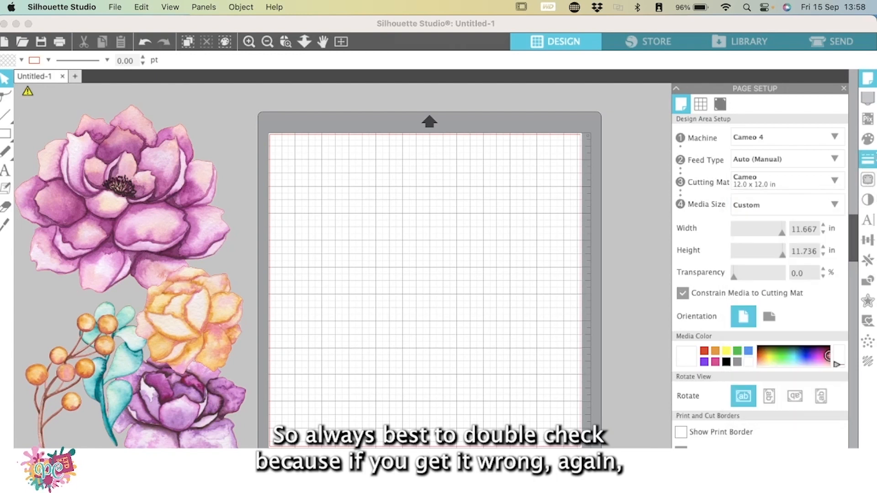
click(834, 204)
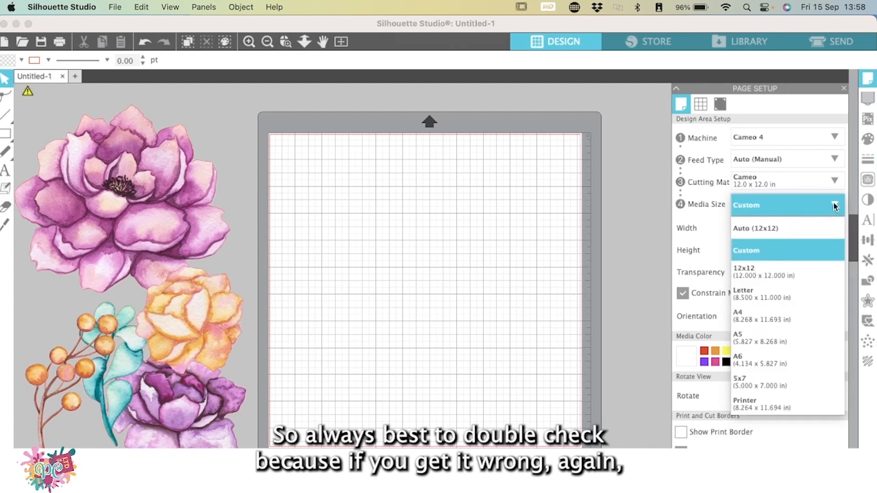
click(775, 304)
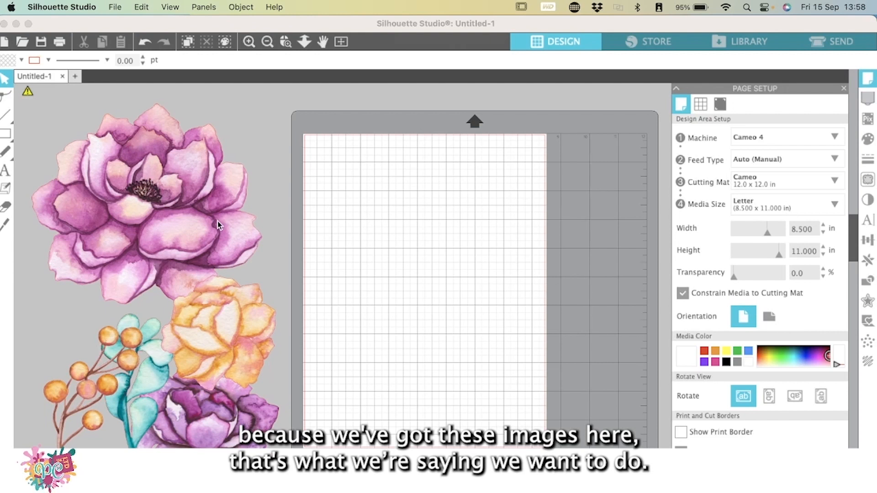
click(720, 106)
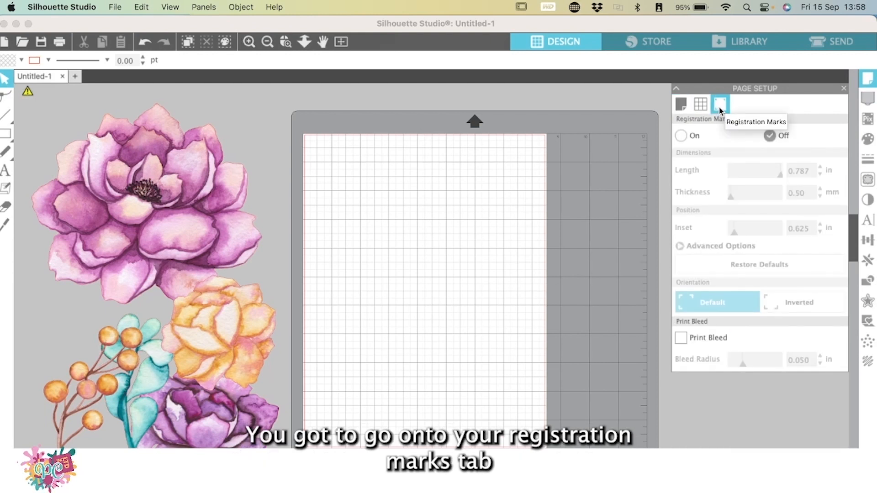
click(682, 137)
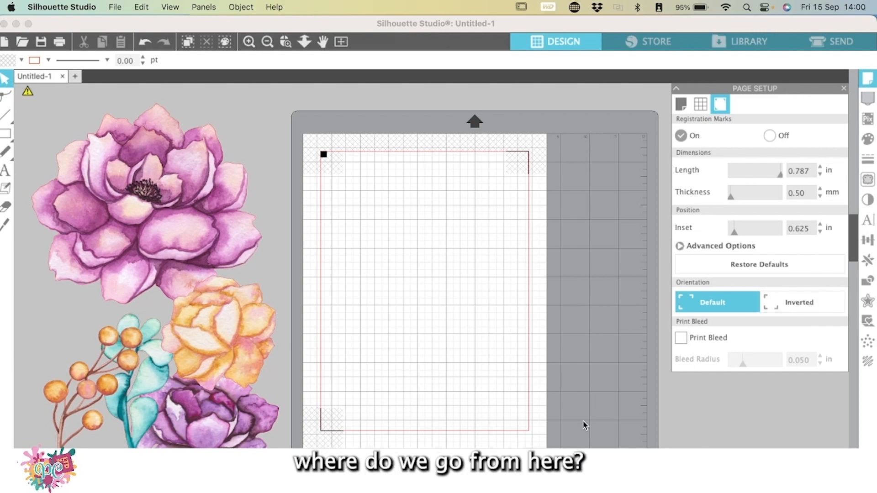
- Bring the large pink flower onto the page, shrink it to about 1.8 by 1.6 in and place it near the middle
click(186, 237)
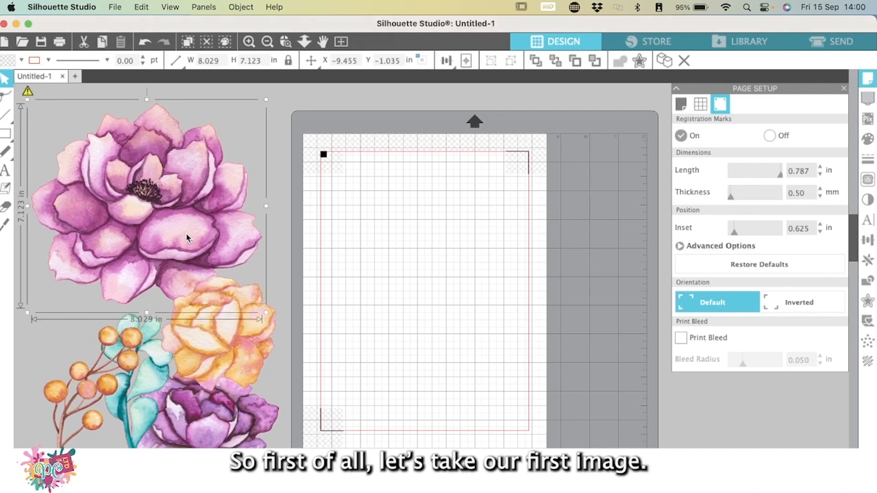
drag(187, 237, 453, 308)
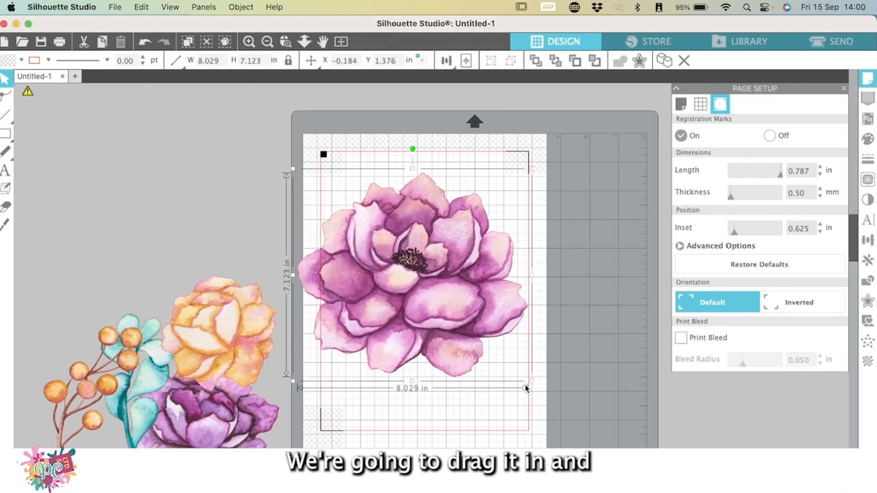
drag(532, 380, 336, 241)
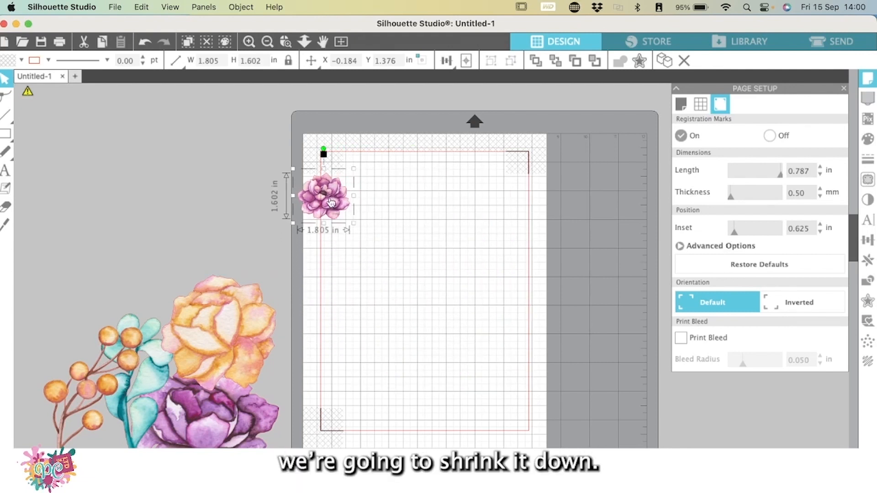
drag(344, 210, 461, 286)
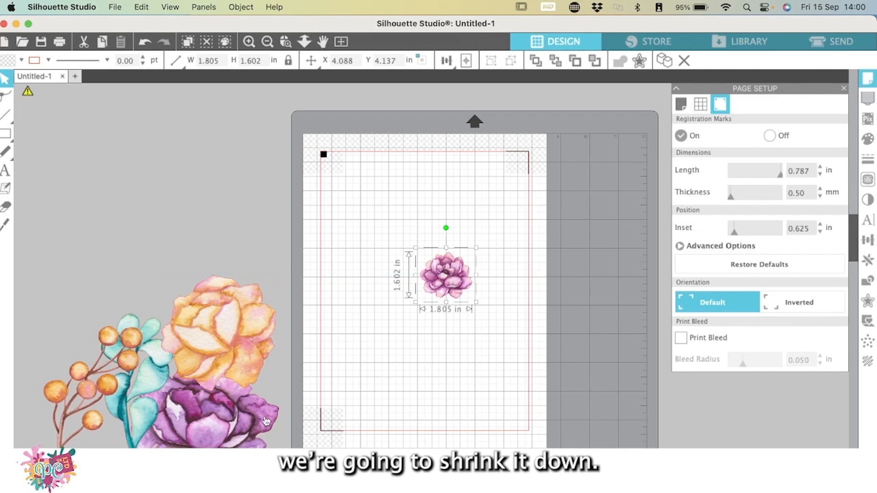
- Bring the purple flower onto the page and shrink it proportionally to about 1.6 by 1.3 in, below and left of the pink flower
drag(220, 436, 473, 354)
drag(517, 407, 411, 338)
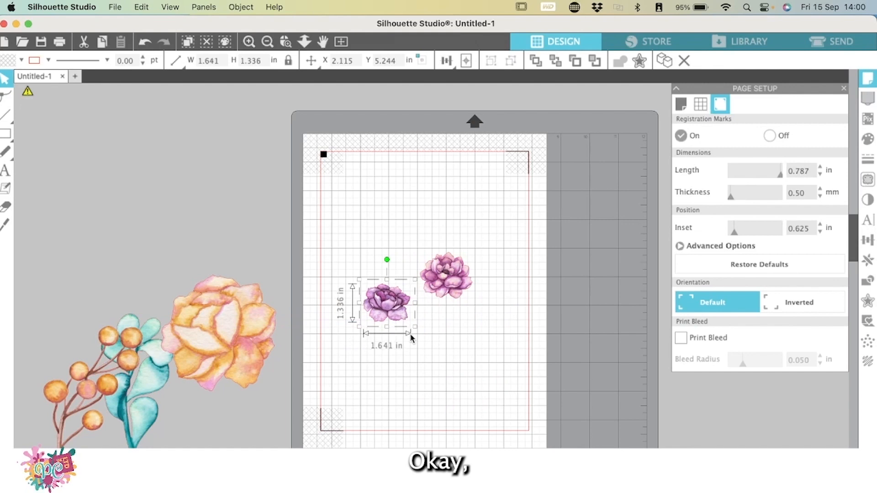
- Replace the purple flower with a copy mirrored to its left, placed overlapping the pink flower's lower-left petals
key(super+equal)
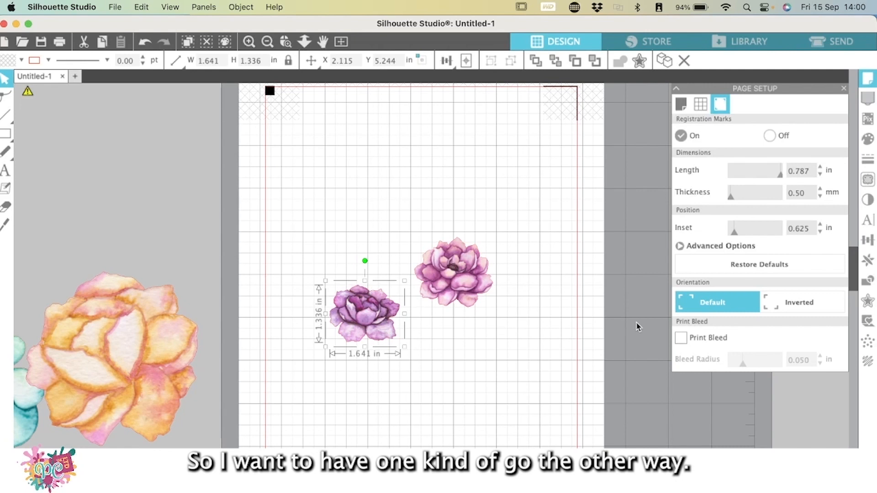
click(869, 262)
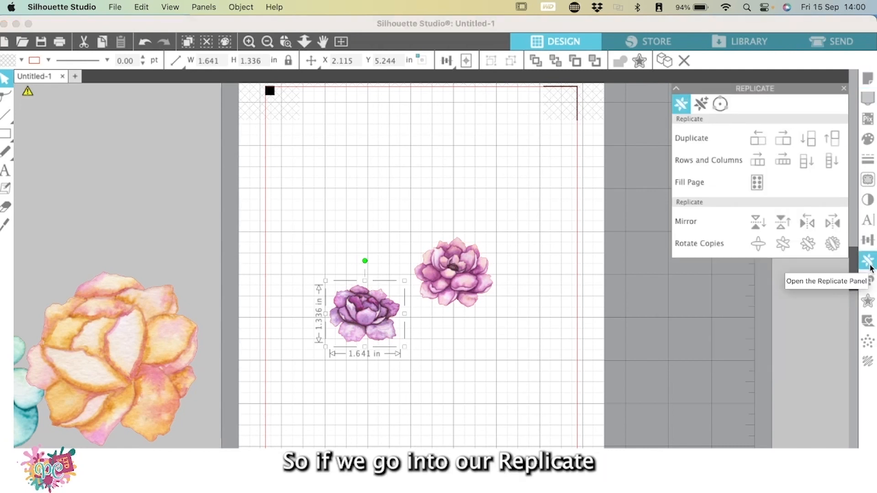
click(809, 226)
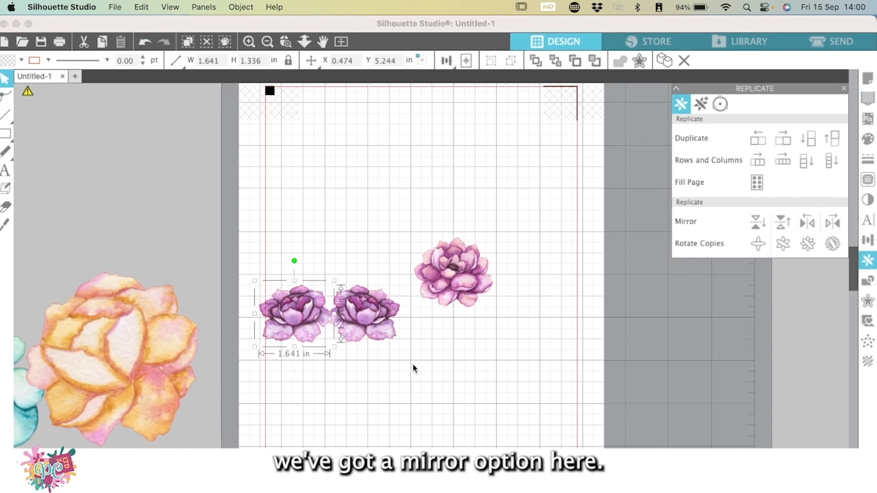
click(374, 319)
key(Delete)
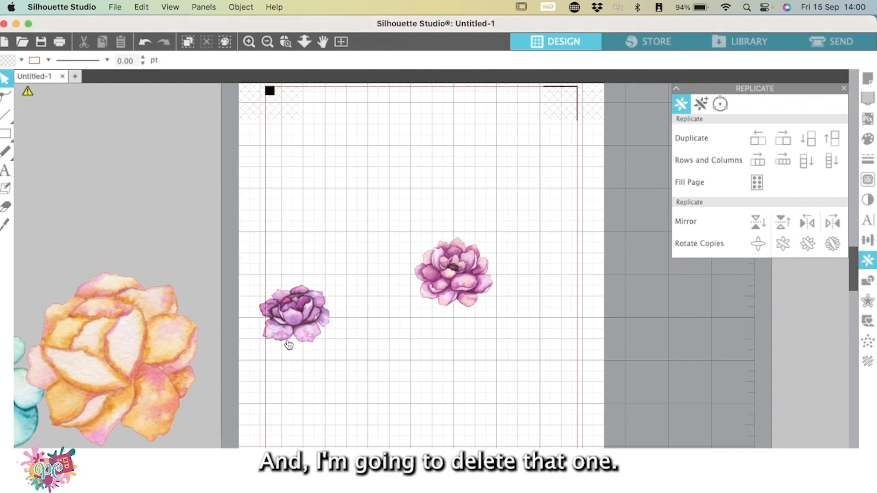
drag(306, 317, 423, 302)
key(Escape)
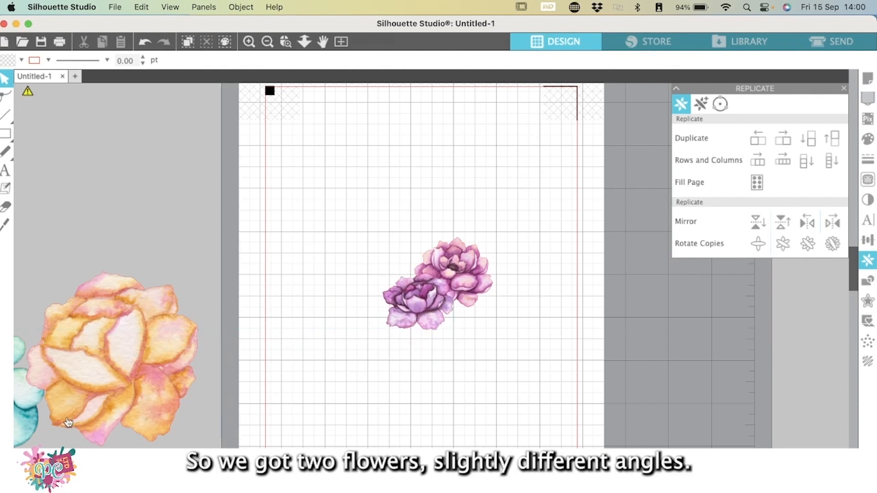
- Bring the yellow flower onto the page and replace it with a copy mirrored to its right
drag(104, 361, 461, 409)
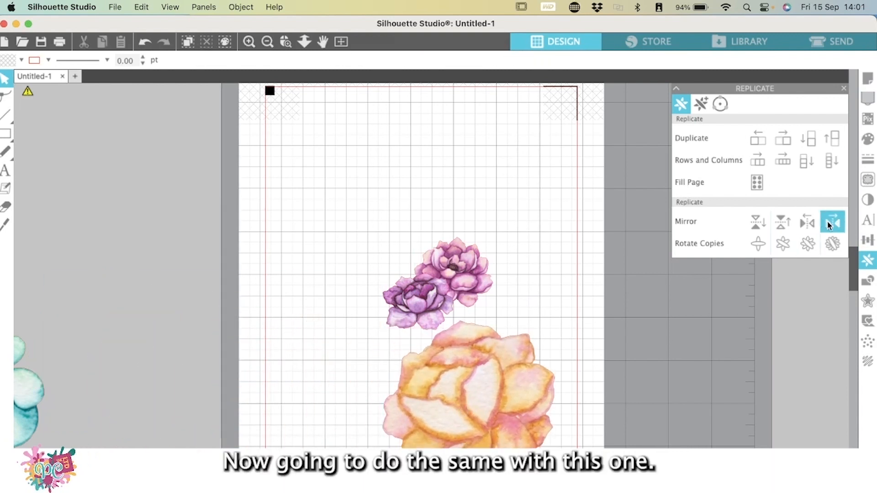
click(439, 444)
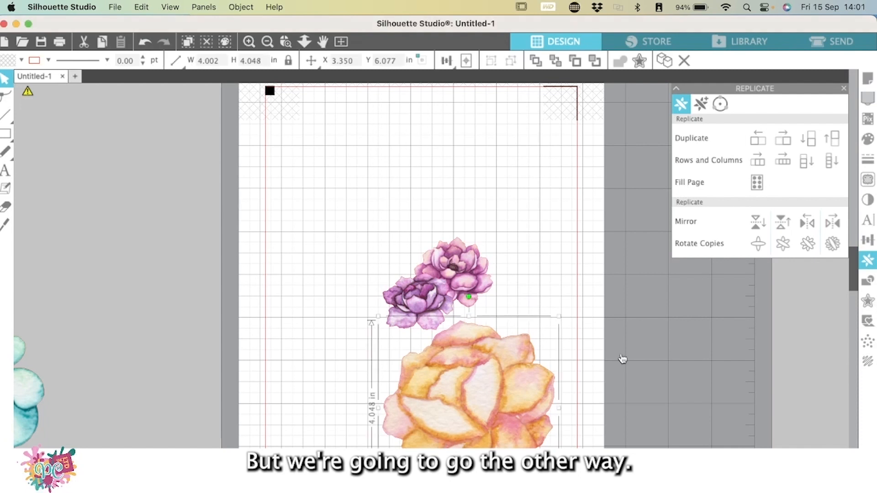
click(832, 221)
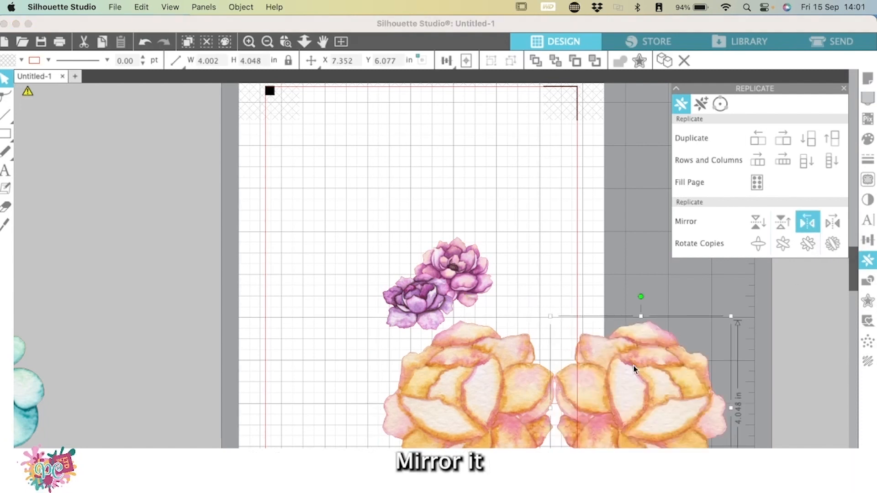
click(475, 408)
key(Delete)
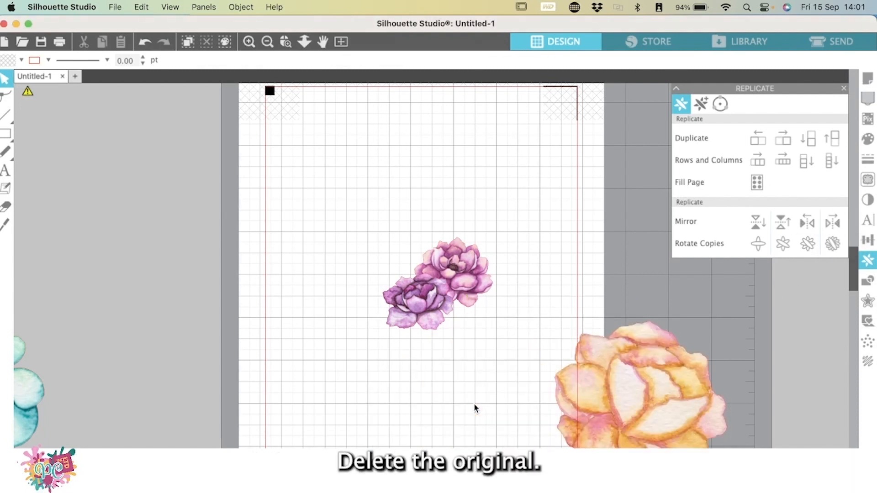
- Shrink the mirrored yellow flower to about 1.5 by 1.6 in and place it overlapping the two purple-pink flowers at their lower right
drag(681, 412, 527, 372)
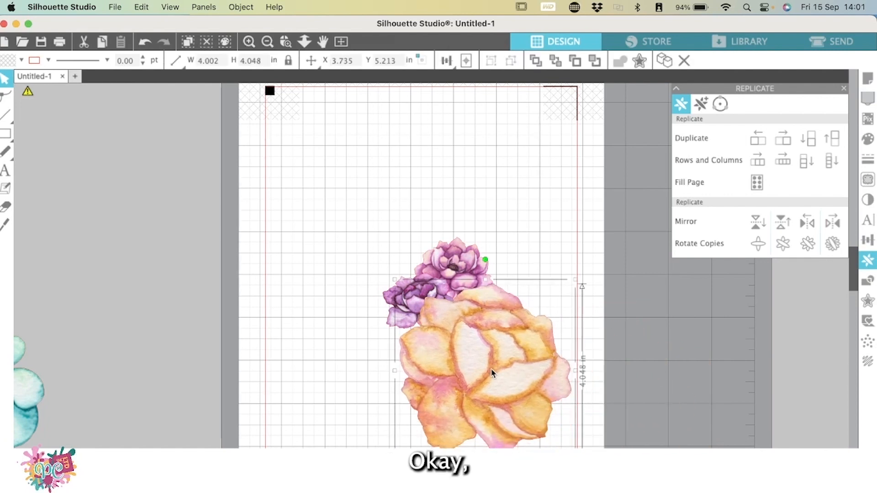
drag(575, 279, 474, 392)
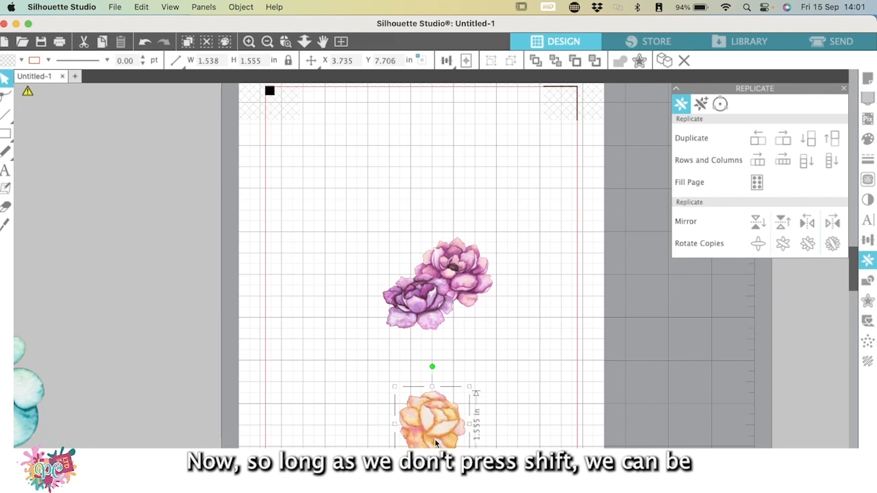
drag(436, 443, 472, 325)
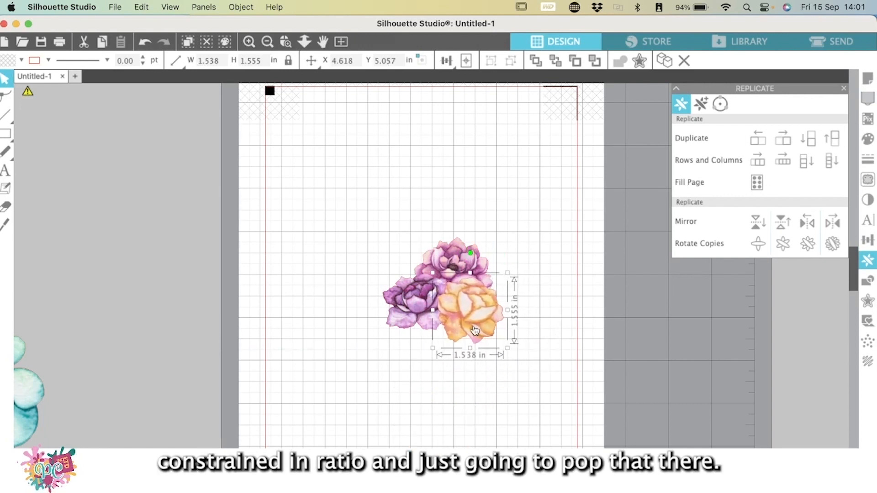
click(366, 383)
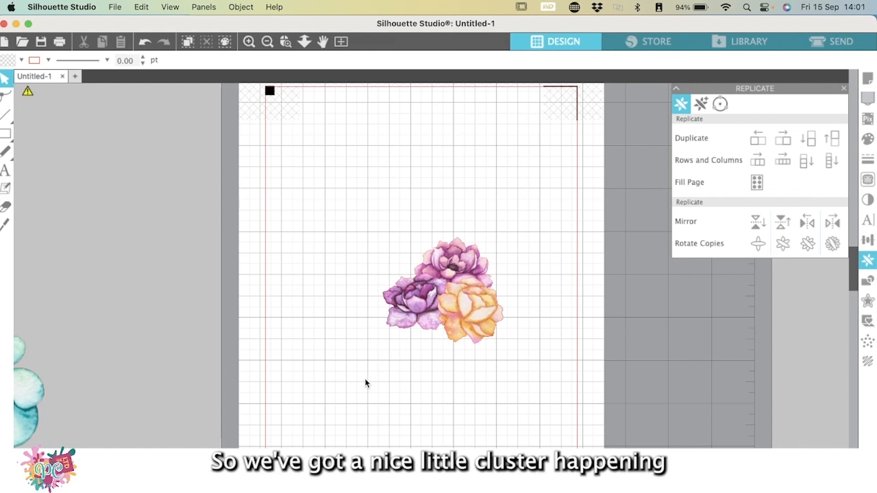
- Move the orange berry branch onto the page, left of the flower cluster, and select it
scroll(151, 437, left, 10)
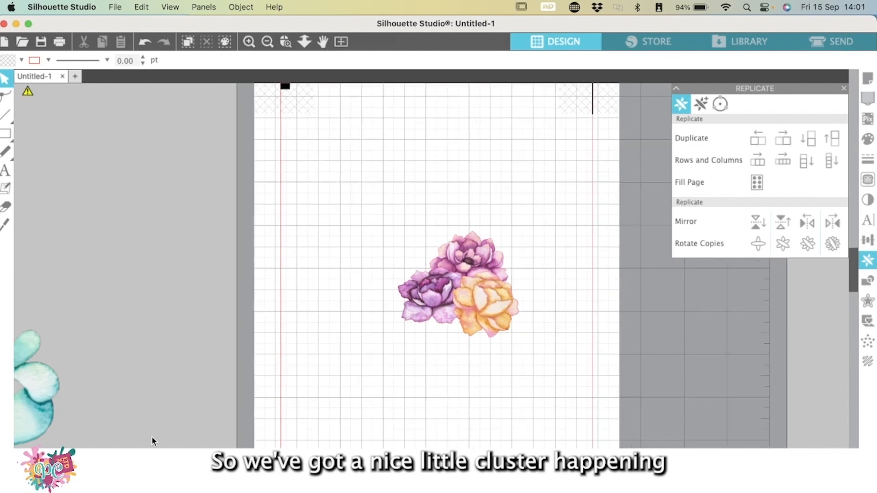
drag(75, 415, 442, 238)
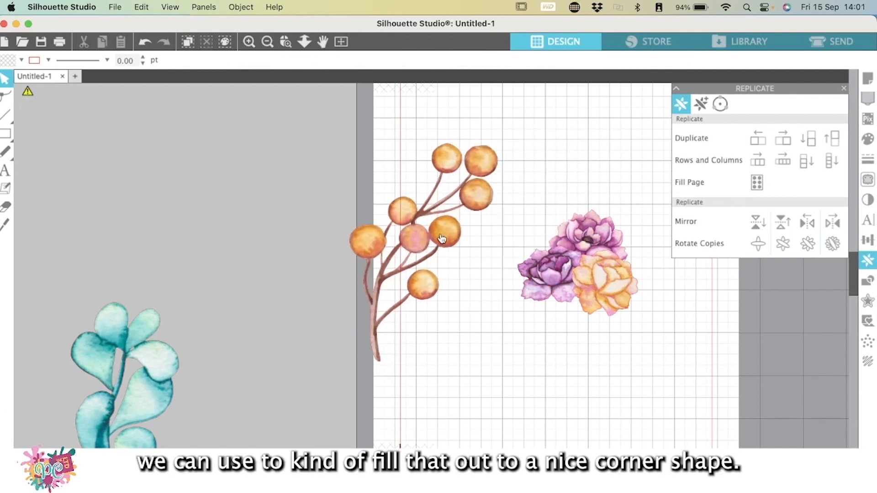
scroll(529, 254, right, 5)
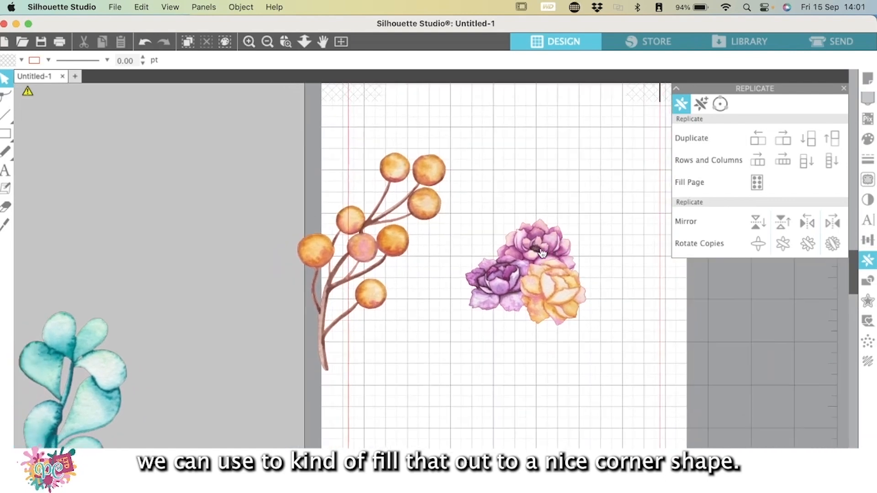
click(370, 248)
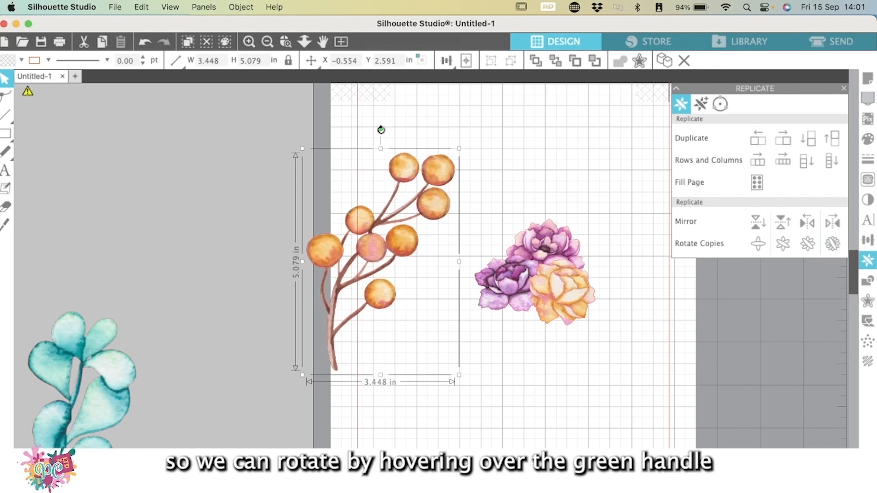
- Rotate the berry branch to point left, shrunk to about 1.1 by 1.7 in, and tuck its stem behind the purple flower's left side
drag(381, 130, 245, 256)
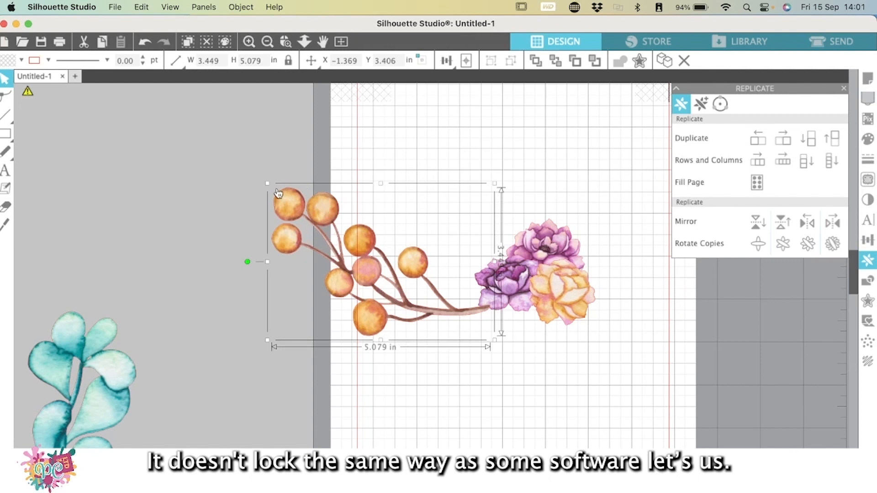
drag(267, 183, 414, 283)
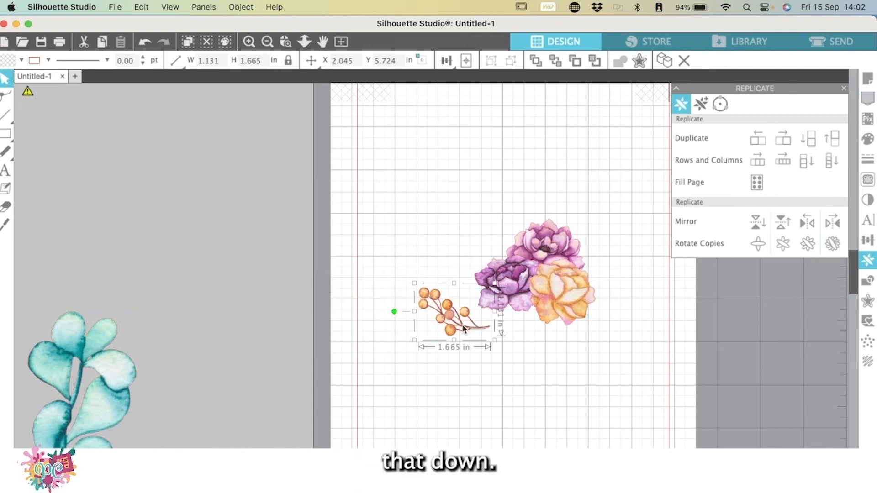
drag(464, 330, 469, 286)
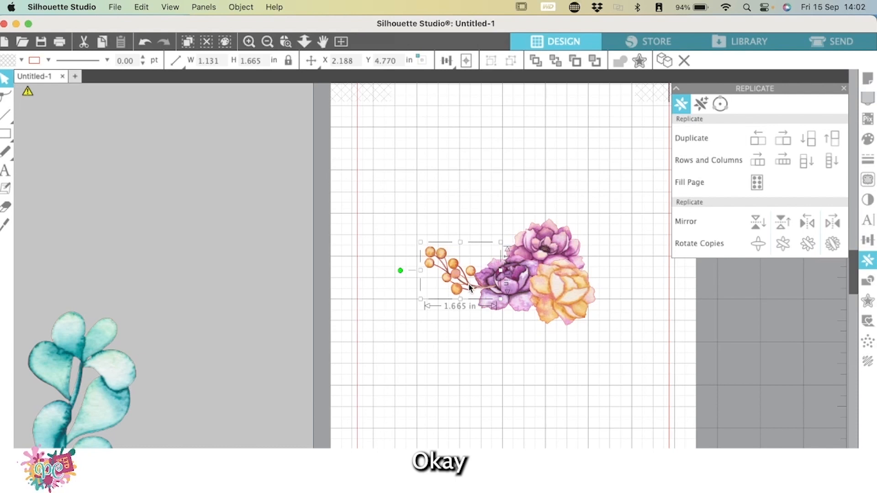
drag(402, 273, 407, 298)
mouse_move(473, 286)
mouse_down()
mouse_move(465, 278)
mouse_move(463, 293)
mouse_up()
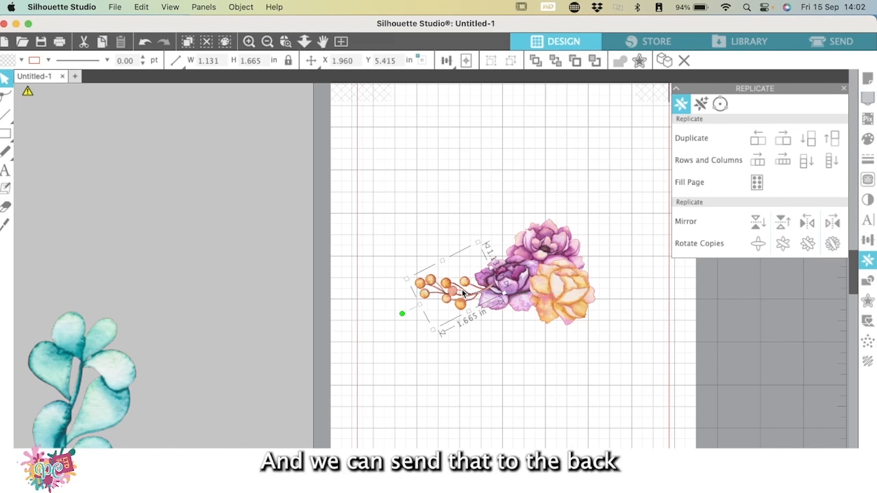
click(453, 375)
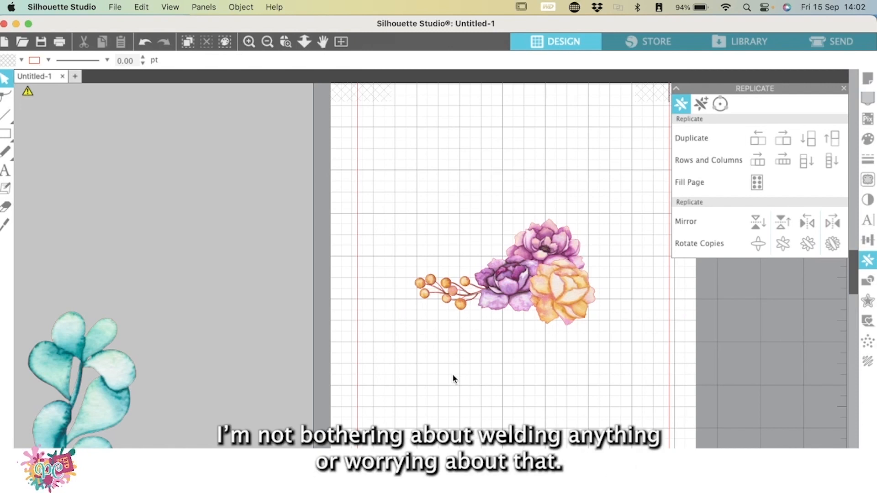
- Bring the teal leaf sprig onto the page, shrink it to about 1.2 by 2.5 in and stand it above the pink flower
click(113, 369)
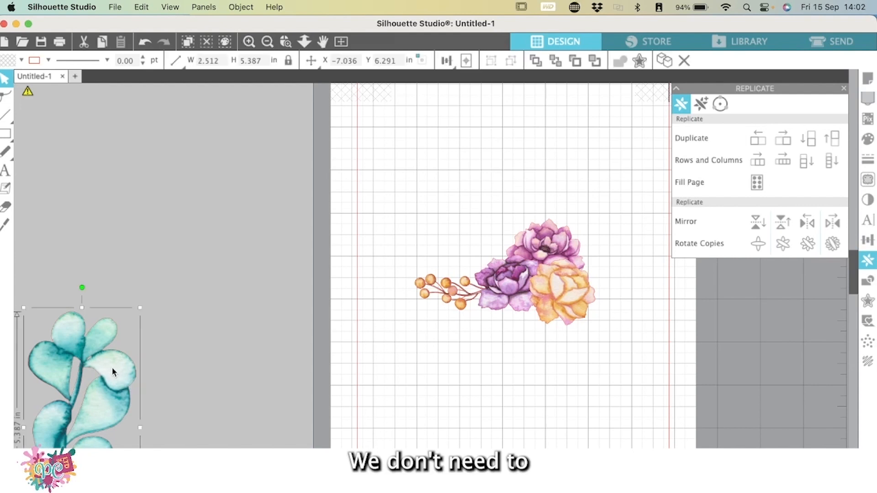
drag(113, 371, 591, 198)
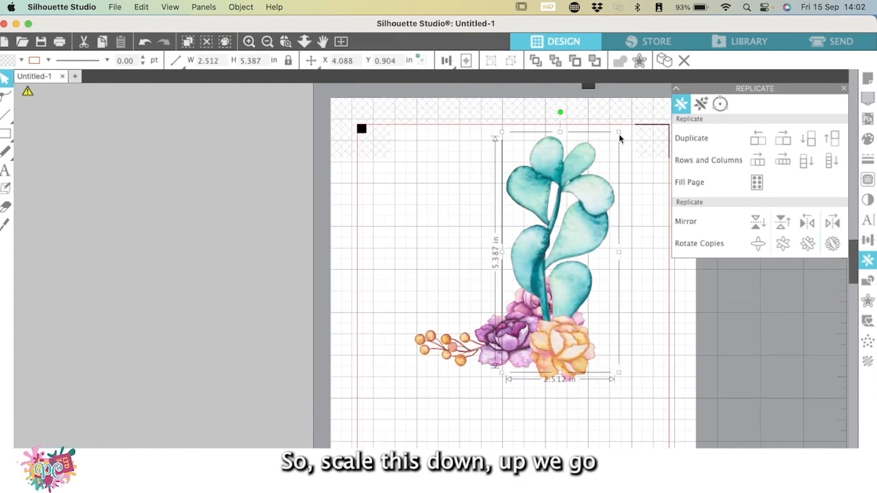
drag(620, 132, 560, 257)
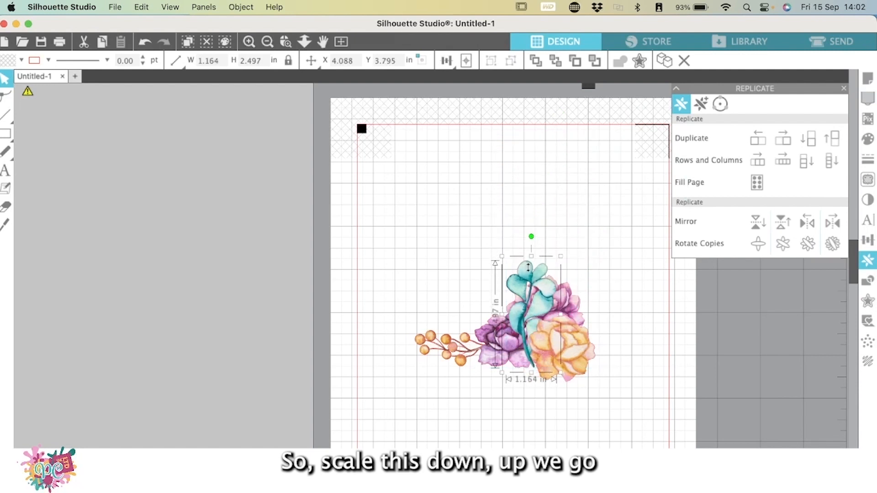
drag(539, 288, 557, 217)
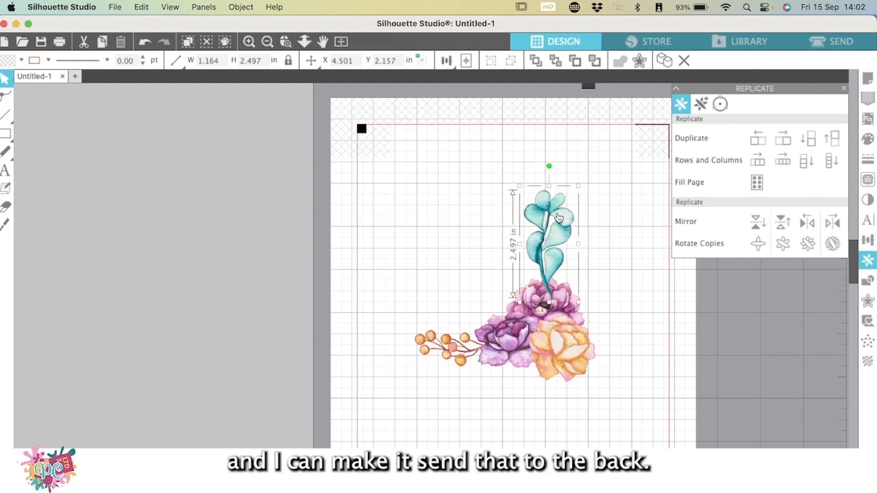
- Send the teal leaf sprig behind the flowers and nudge it right to about X 4.8 in
key(super+b)
key(Right)
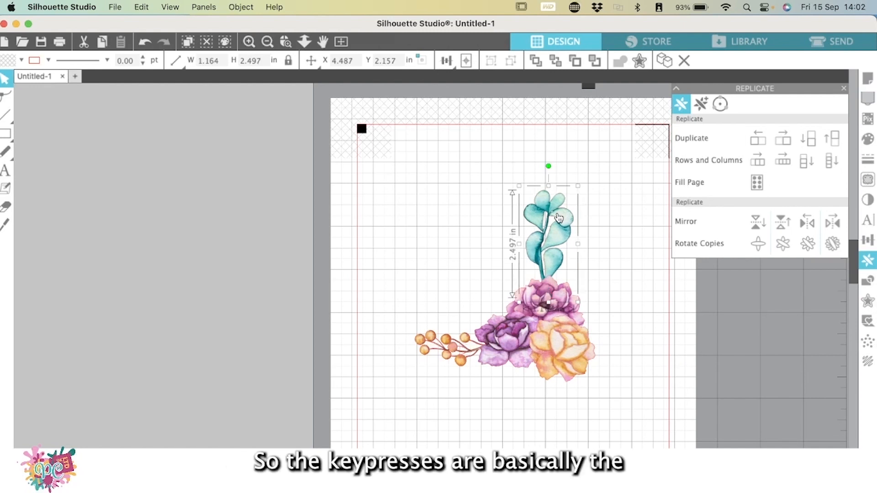
key(Right)
key(Right)
key(Right)
key(Right)
key(Right)
key(Right)
key(Right)
key(Right)
key(Right)
key(Right)
key(Right)
key(Right)
key(Right)
key(Right)
key(Right)
key(Right)
key(Right)
key(Right)
key(Right)
key(Right)
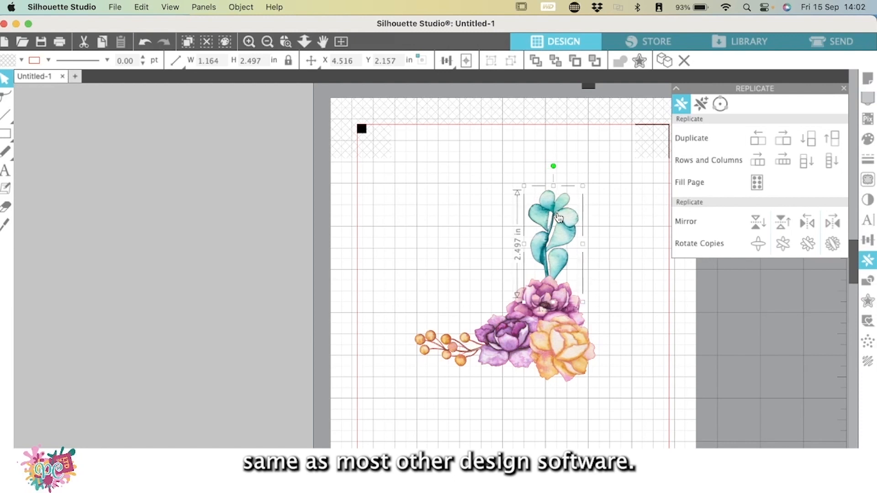
key(Right)
key(Right)
key(Right)
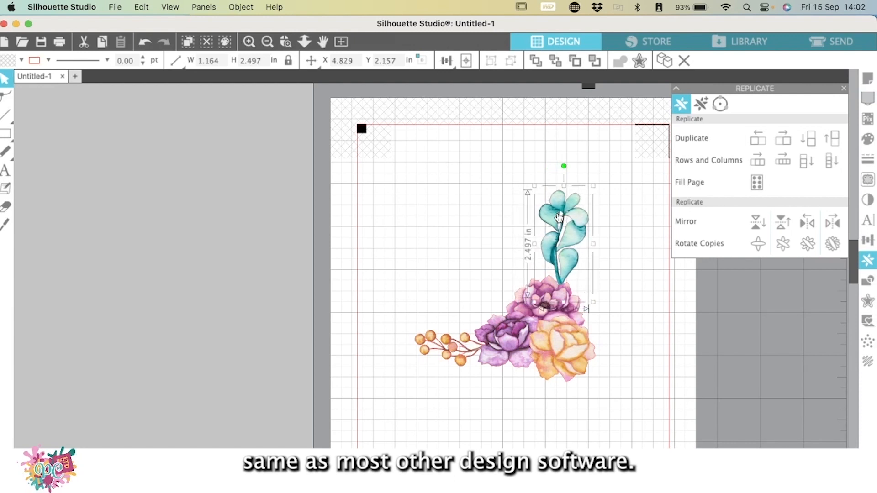
key(Left)
key(Left)
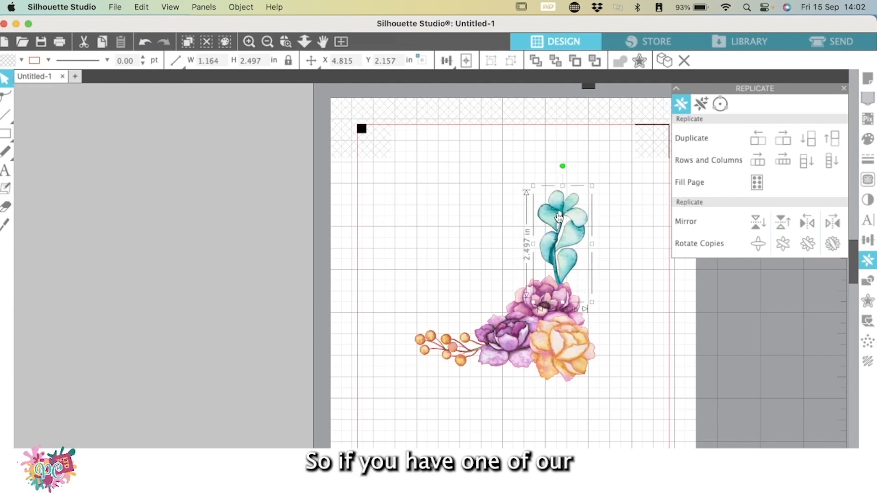
click(630, 286)
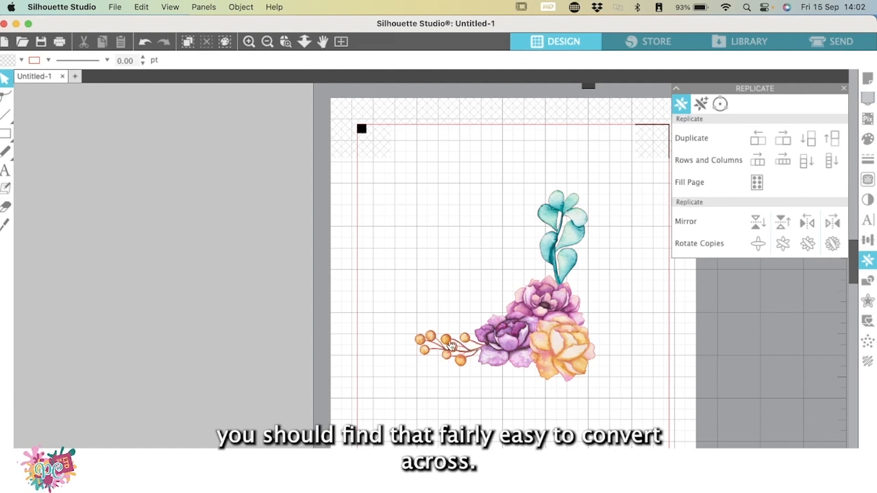
- Duplicate the small berry branch into the empty area above it and rotate the copy upright
click(453, 348)
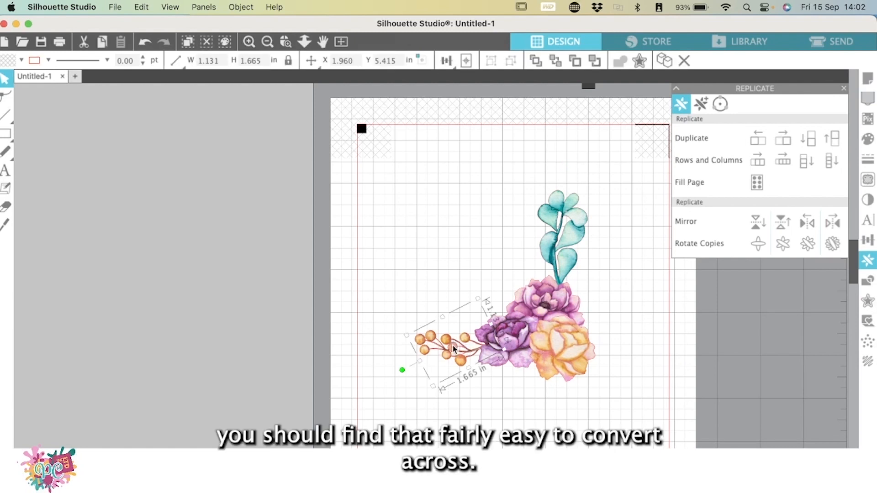
drag(454, 348, 446, 243)
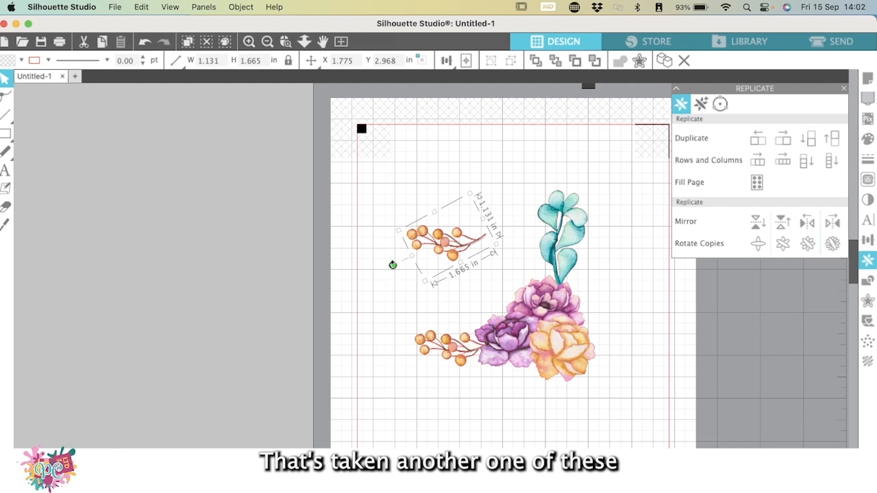
drag(394, 265, 406, 178)
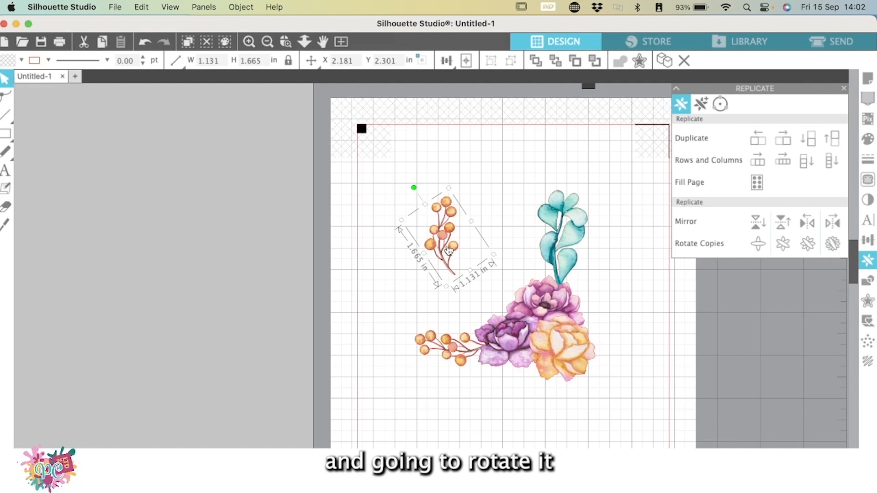
- Place the upright berry branch over the teal sprig's left side, layered in front of the leaves but behind the pink flower
drag(448, 236, 543, 249)
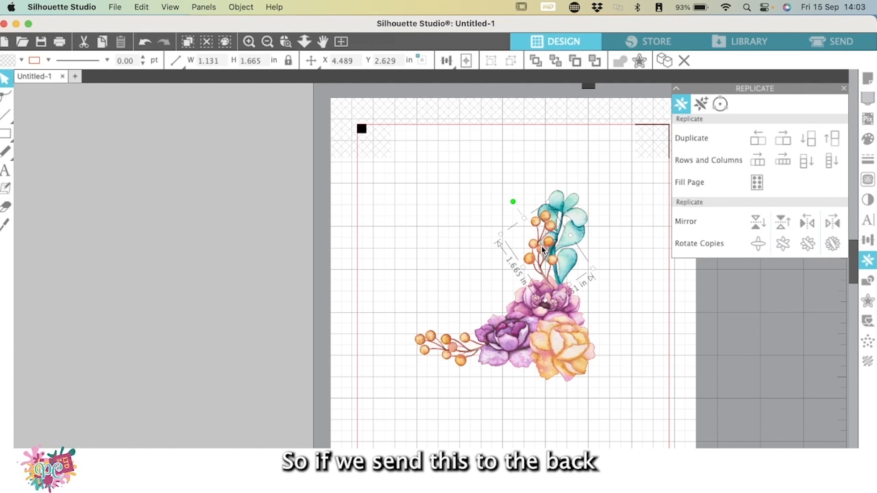
key(super+b)
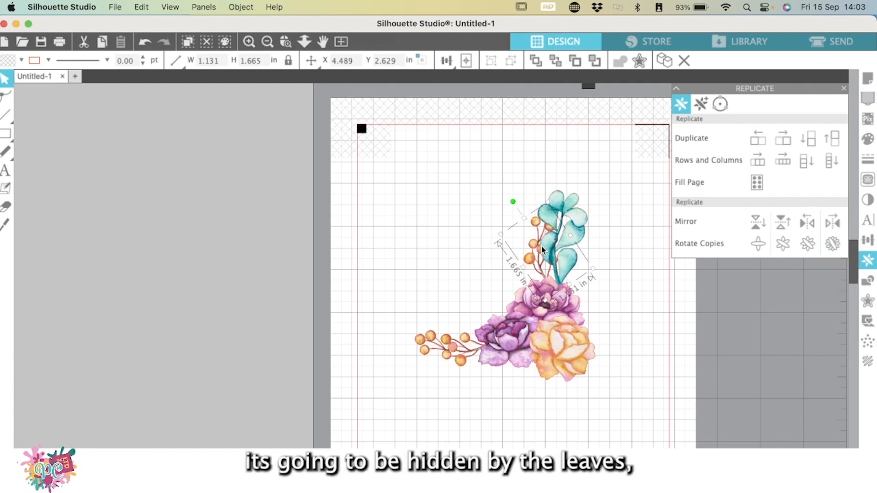
key(super+f)
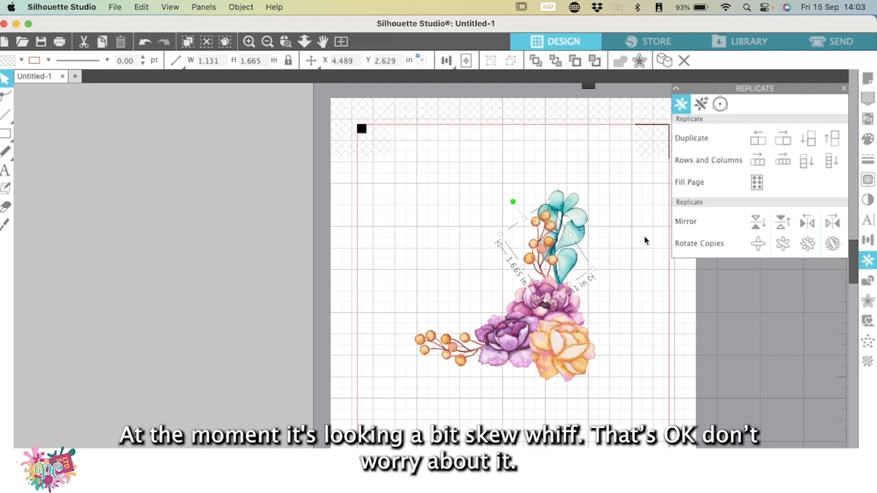
- Group all the floral pieces and rotate the group slightly counter-clockwise
key(super+a)
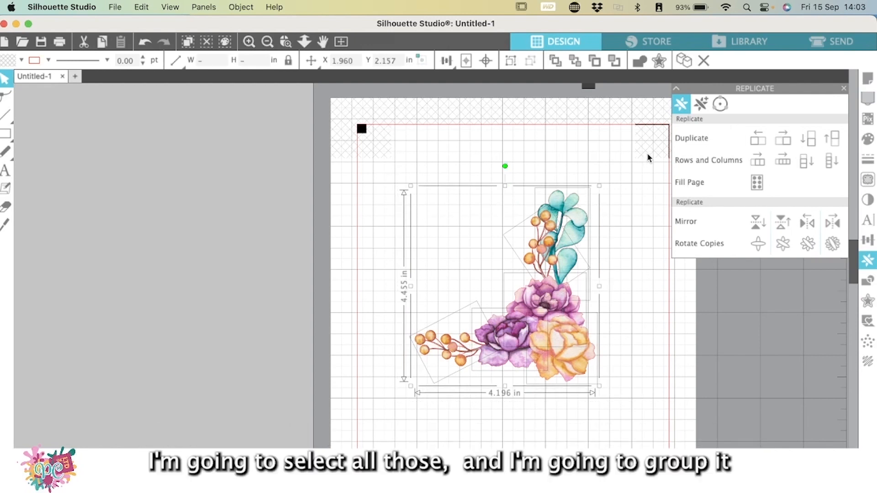
key(super+g)
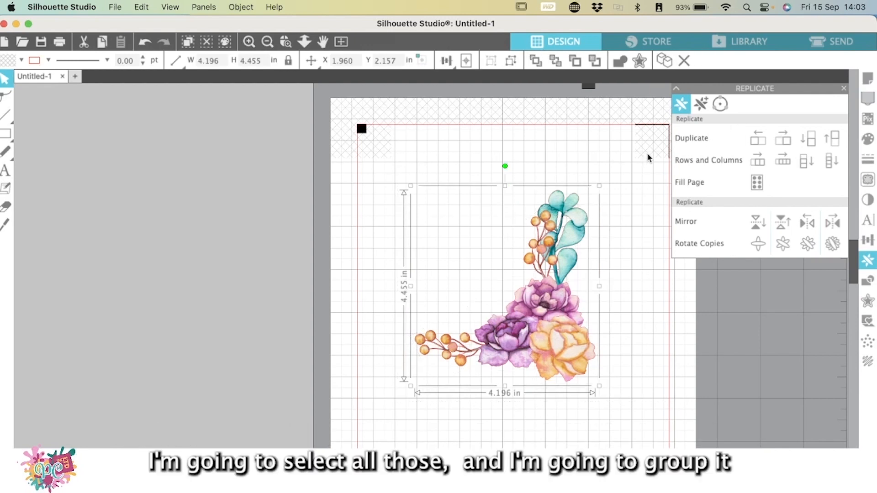
drag(504, 166, 492, 170)
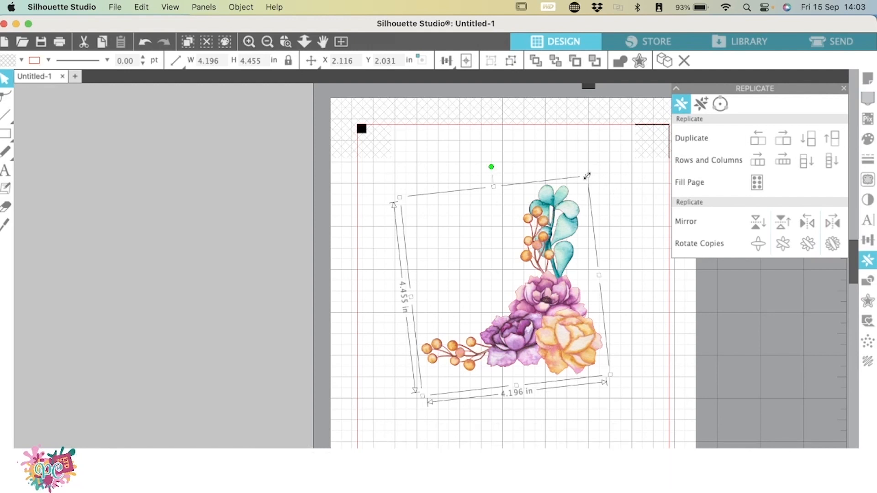
- Resize the floral group to about 3.1 by 3.3 in and move it near the page's right margin, at about Y 4.2 in
drag(587, 176, 523, 257)
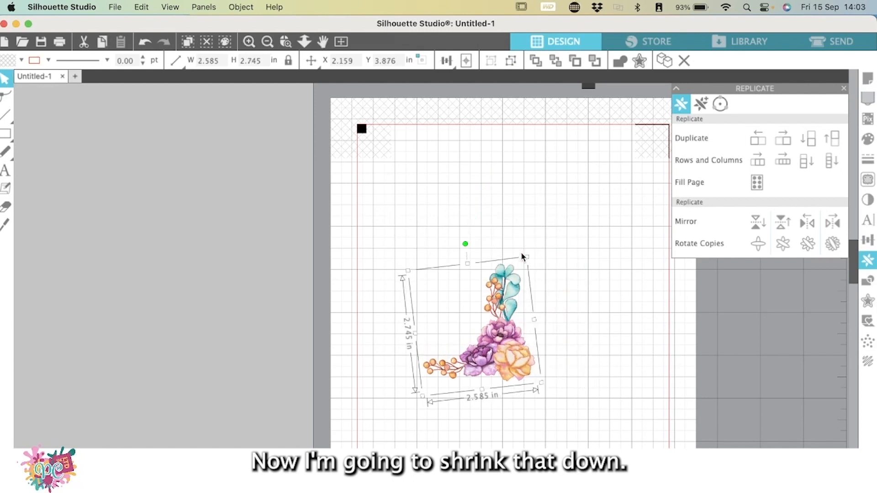
drag(510, 371, 602, 359)
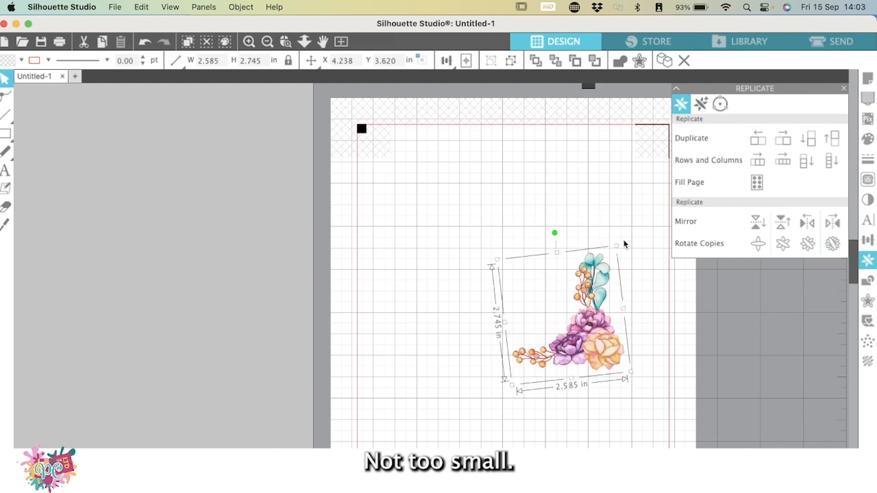
drag(624, 244, 642, 224)
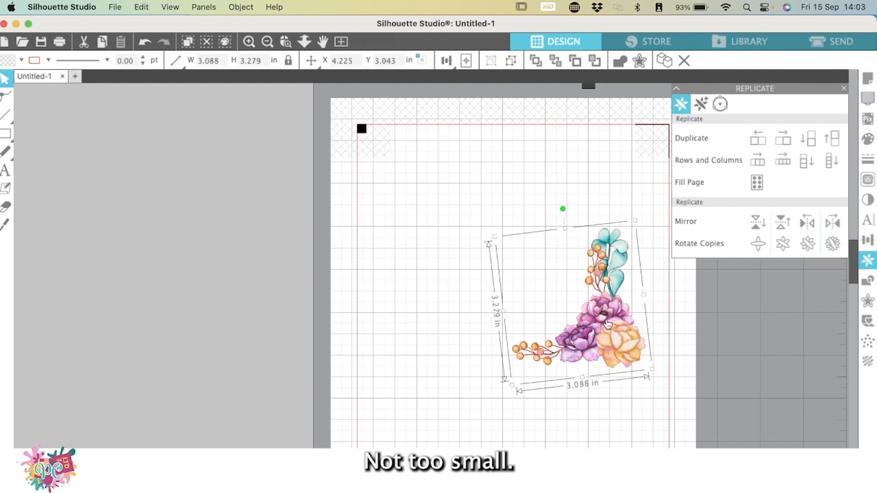
drag(607, 324, 605, 374)
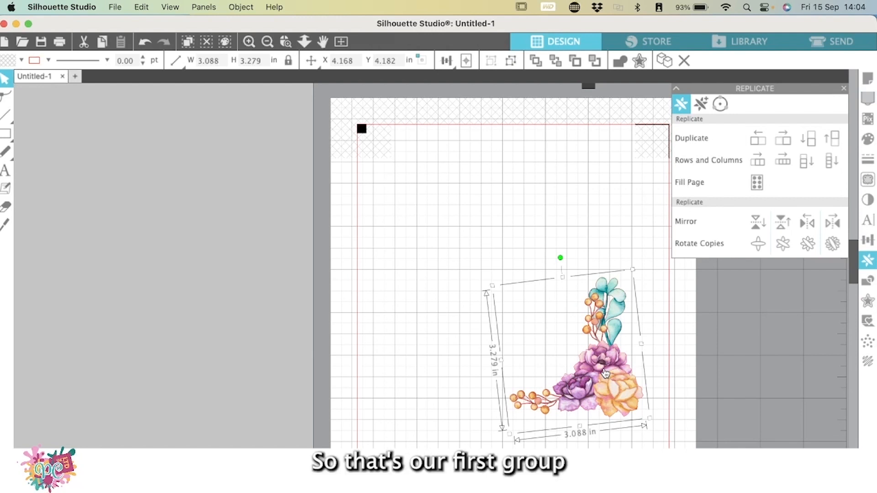
- Mirror a copy of the floral group to its left and nudge it left so the berry tips no longer overlap
click(808, 222)
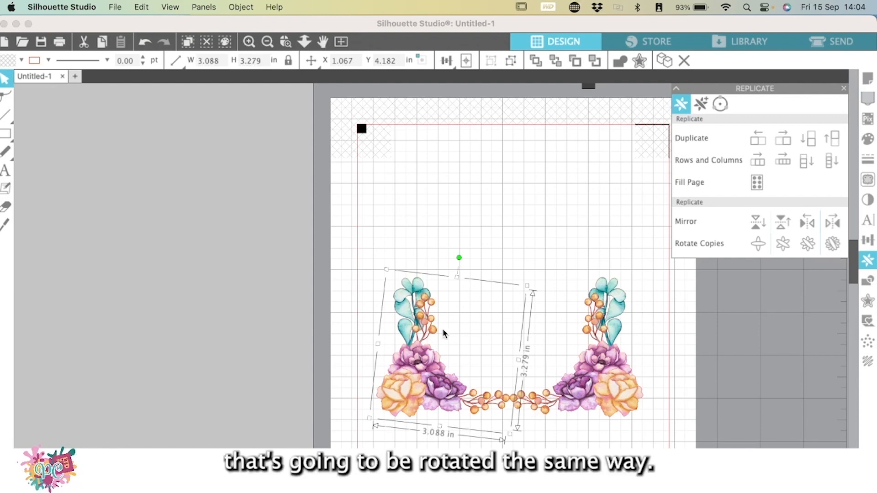
key(Left)
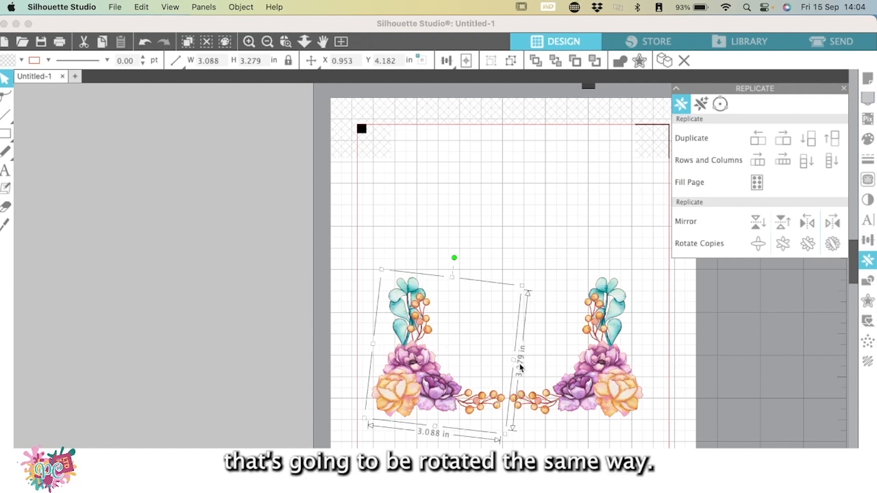
click(284, 407)
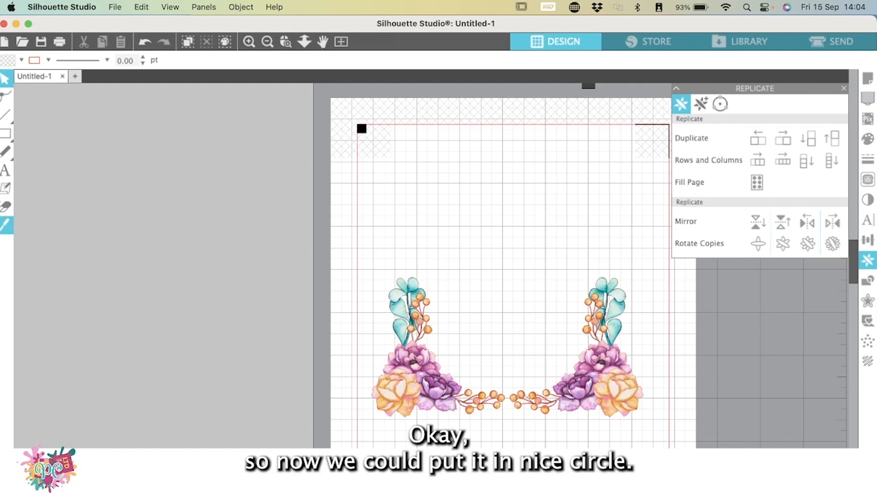
- Draw a perfect circle about 3.4 in across with the Ellipse tool, above and between the two floral clusters
click(10, 136)
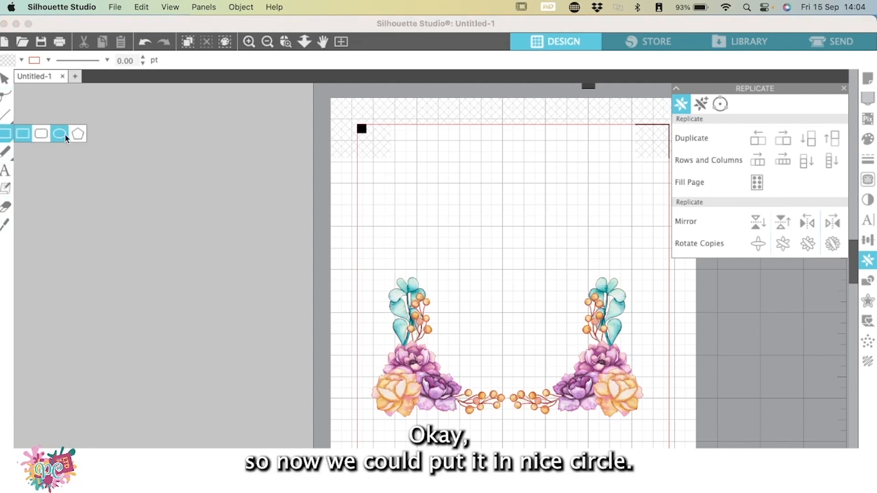
click(58, 136)
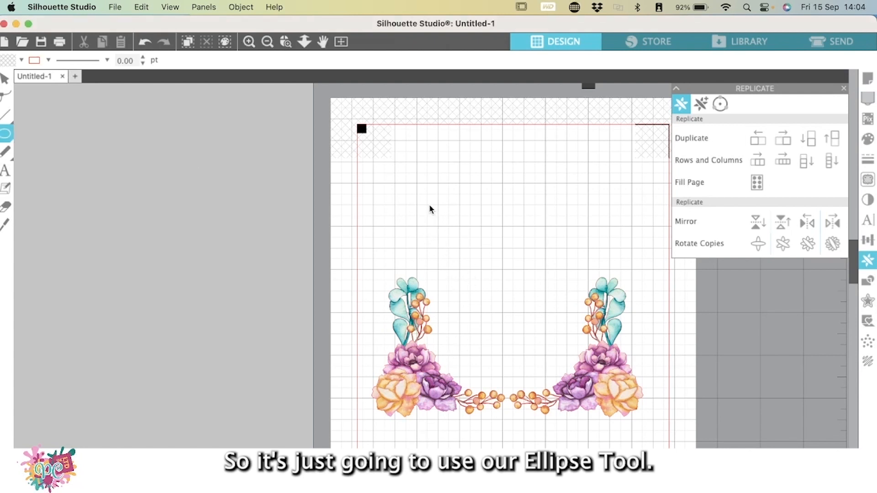
drag(417, 185, 571, 327)
key(shift)
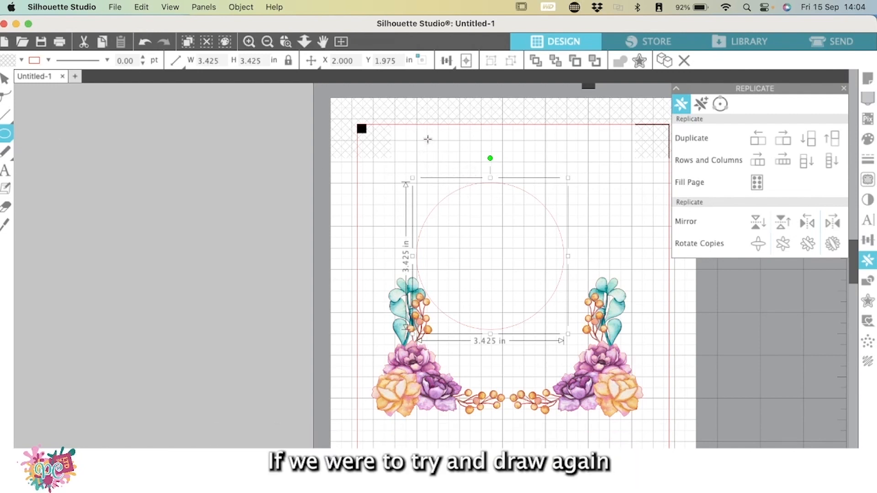
- Shift the circle right to about X 2.46 in so it sits midway between the two floral clusters
click(6, 80)
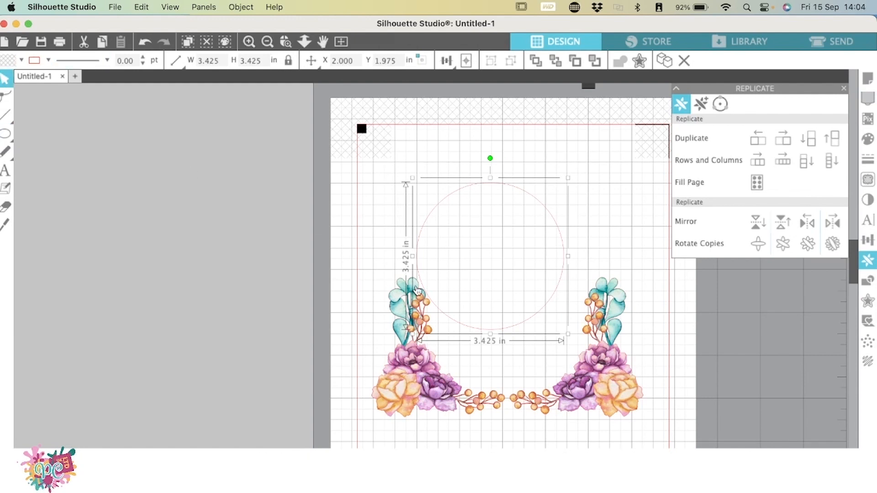
drag(407, 291, 418, 291)
key(Right)
key(Right)
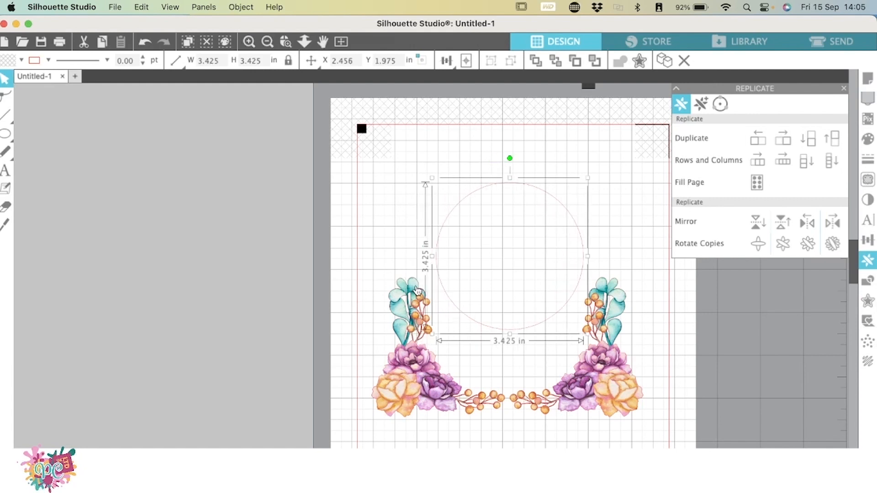
- Move the circle down between the two floral clusters to about X 2.38 in, Y 3.24 in
key(Down)
key(Down)
key(Down)
key(Down)
key(Down)
key(Down)
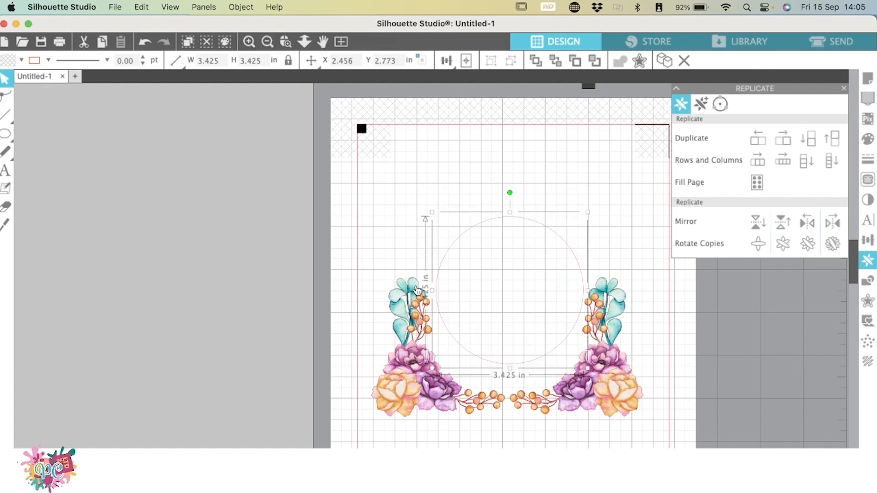
key(Down)
key(Left)
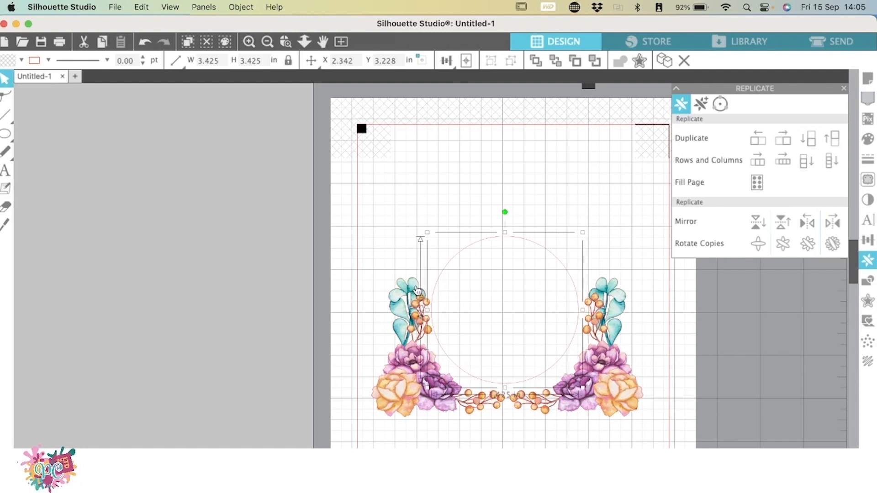
key(Right)
key(Right)
key(Right)
key(Down)
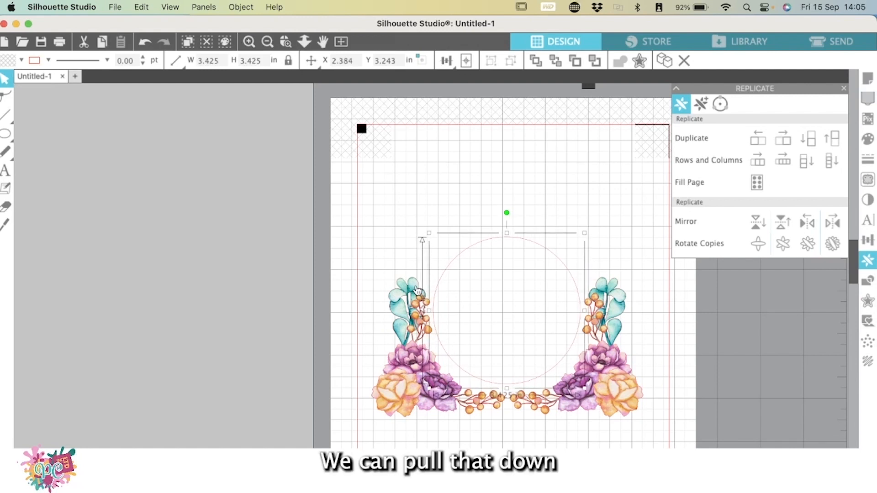
- Fill the circle with a pale mint color sampled from the left cluster's leaves and open the Offset settings
scroll(310, 321, right, 5)
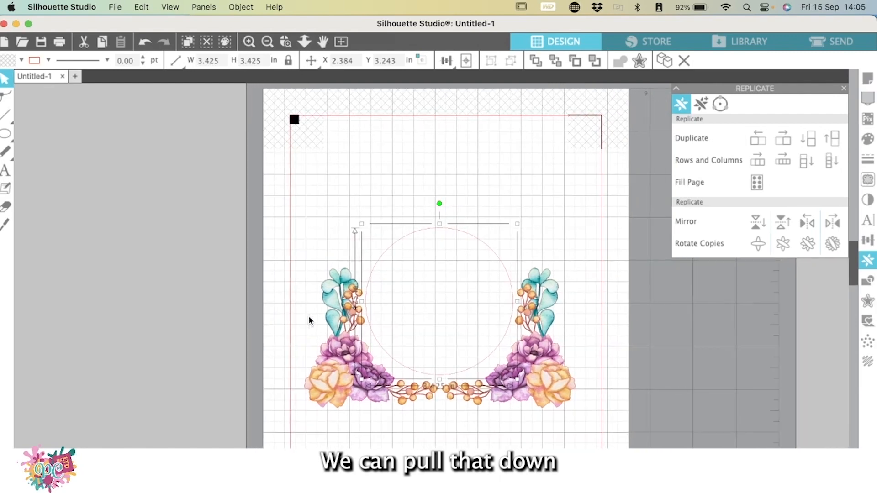
scroll(310, 321, right, 3)
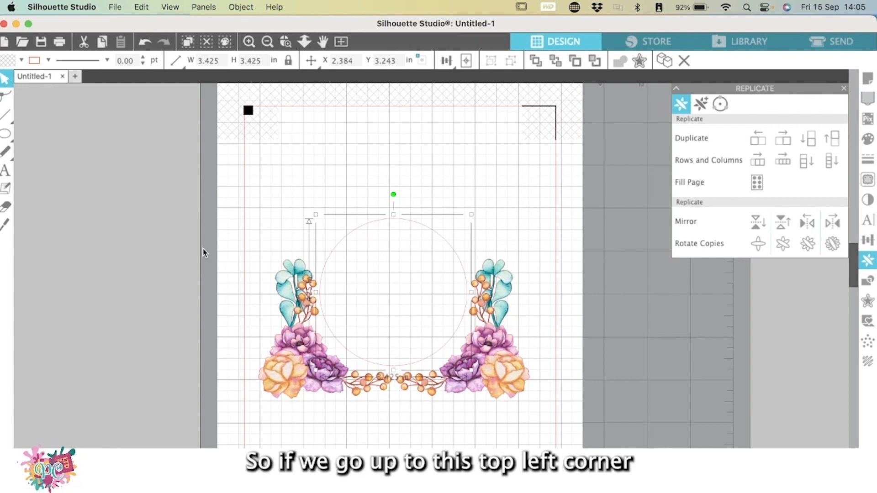
click(20, 61)
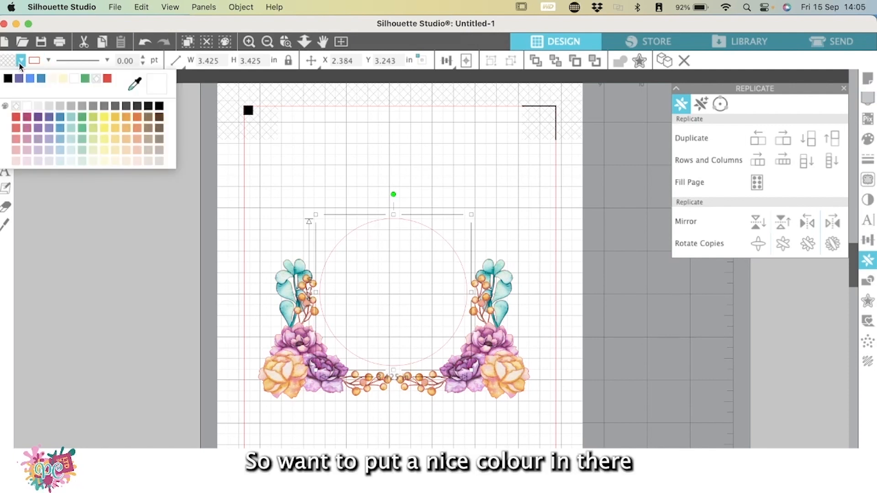
click(134, 85)
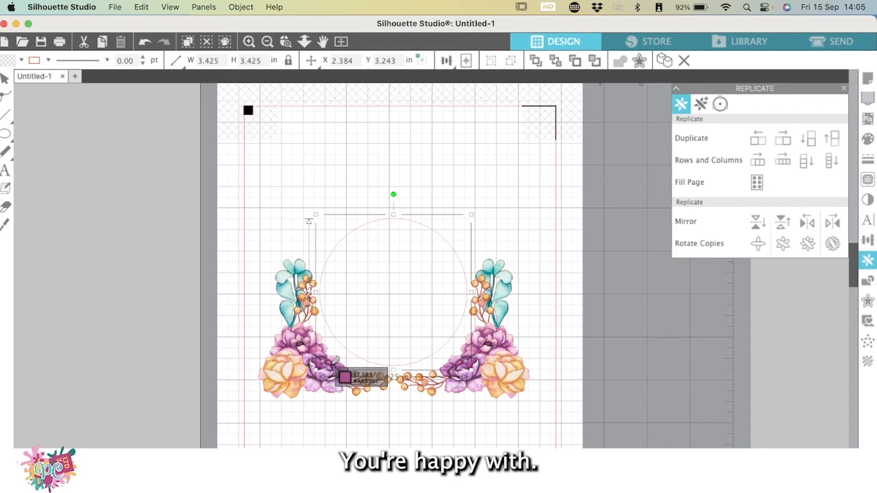
click(290, 311)
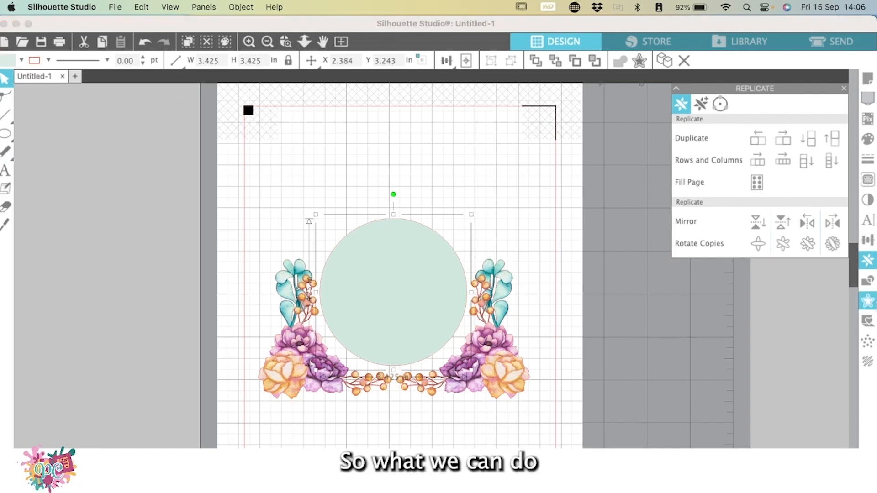
click(867, 302)
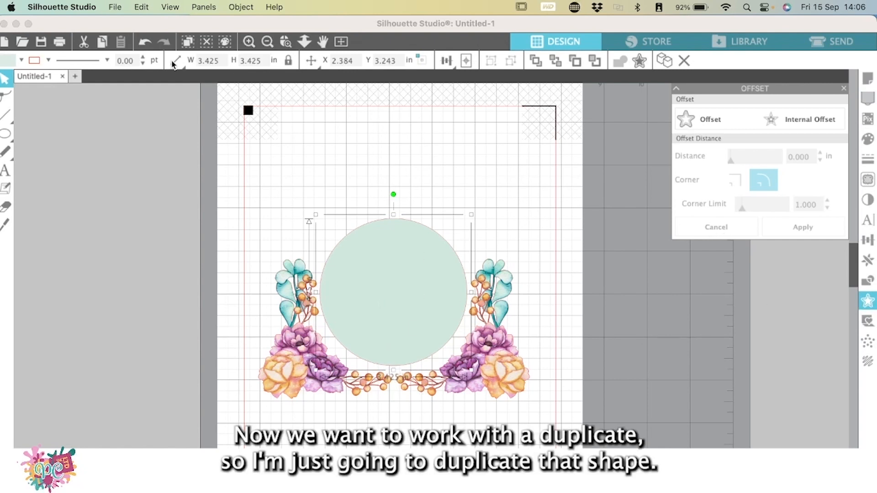
- Duplicate the pale mint circle and align the copy and the original to the left so they coincide
click(141, 8)
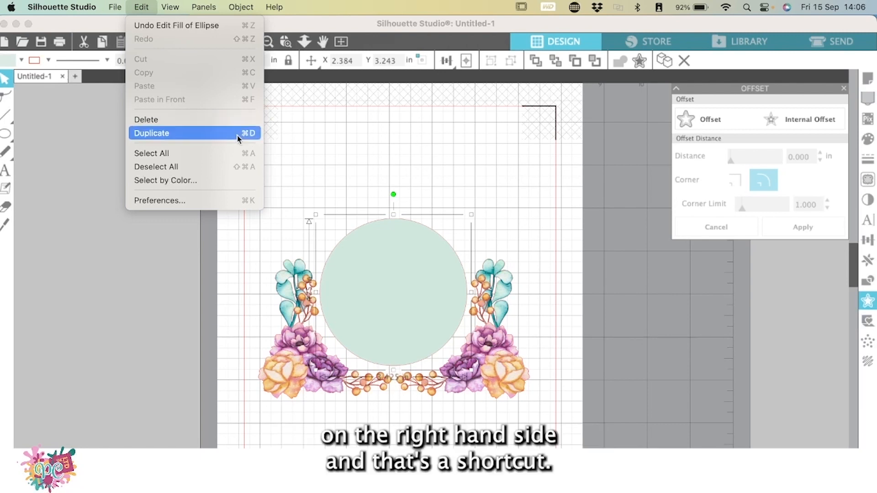
click(249, 136)
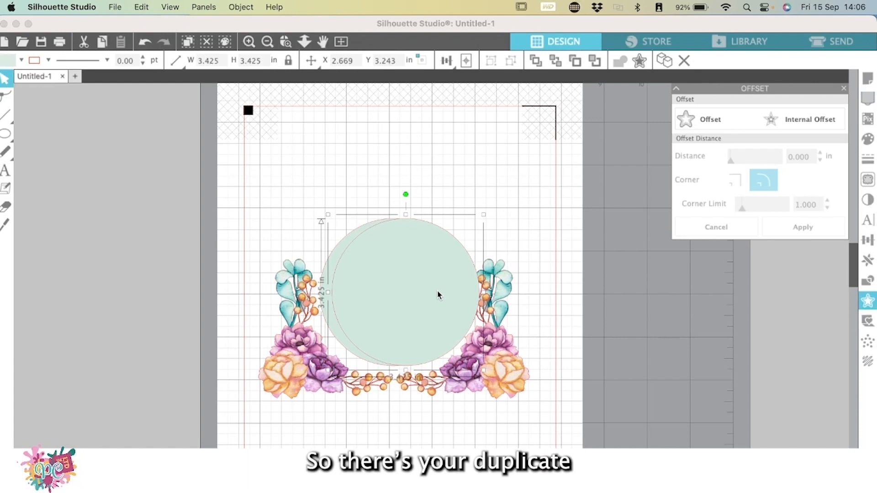
shift+click(335, 258)
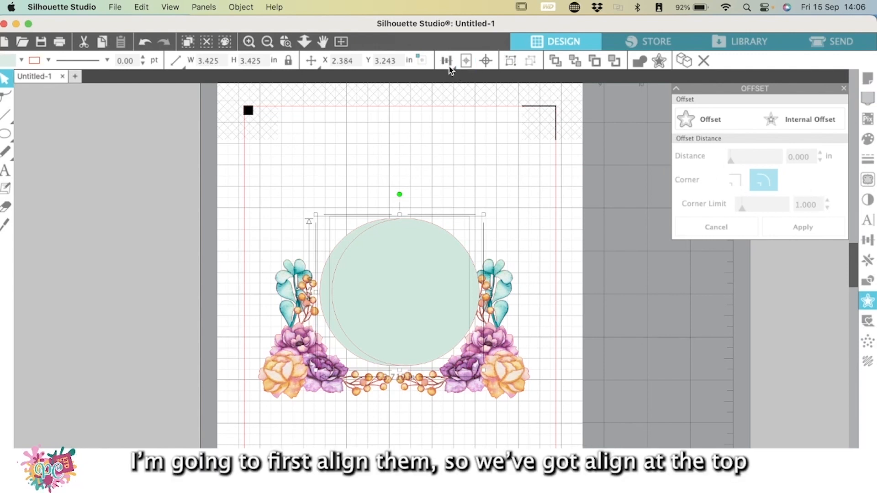
mouse_move(449, 65)
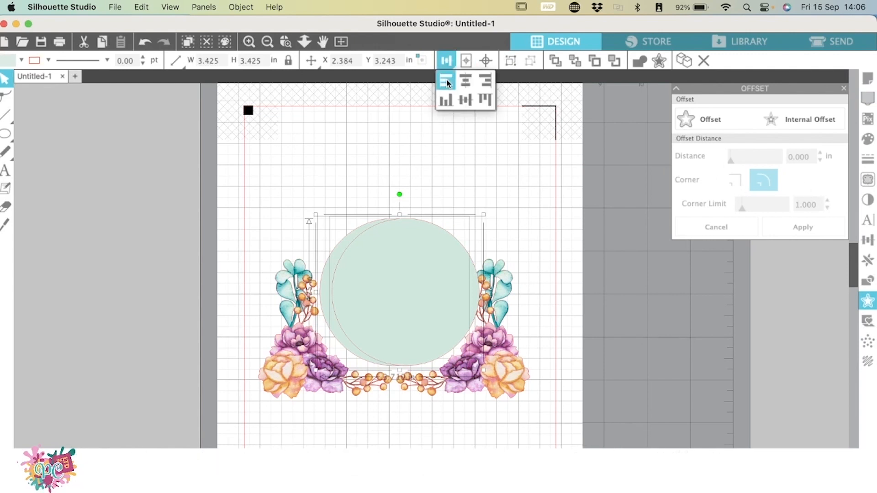
click(446, 82)
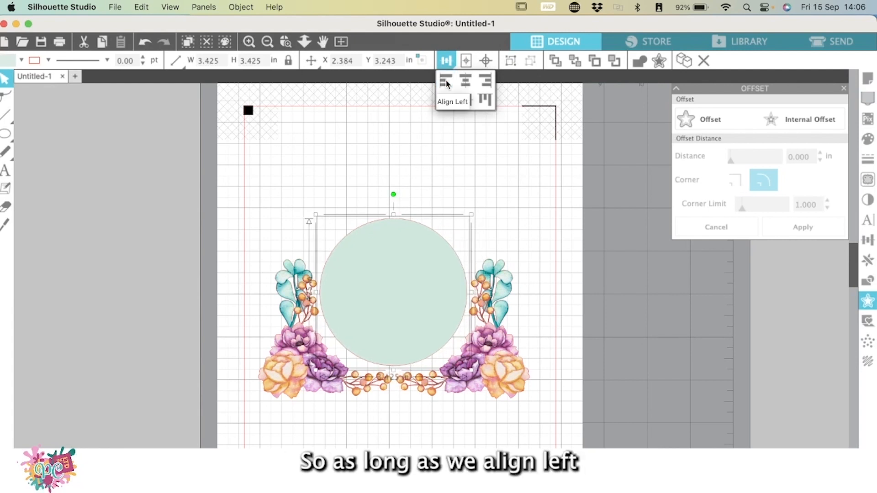
click(560, 298)
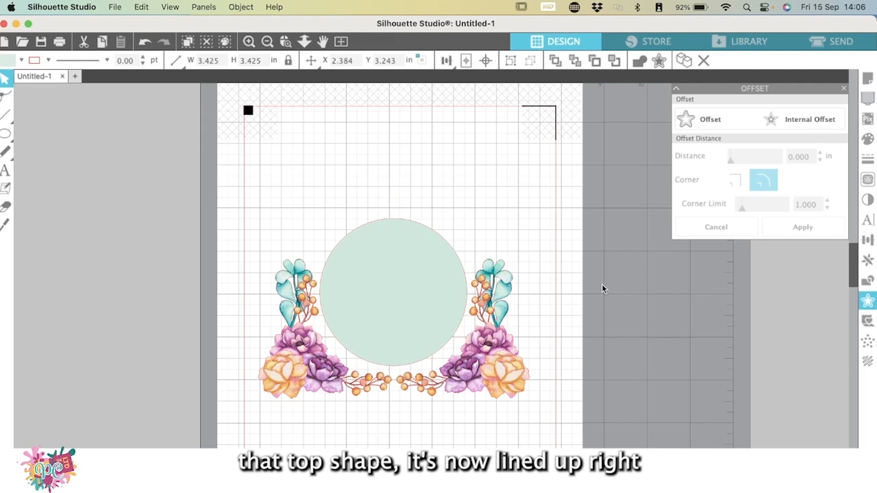
- Fill the top copy of the circle with a darker teal sampled from the left cluster's leaves
click(386, 293)
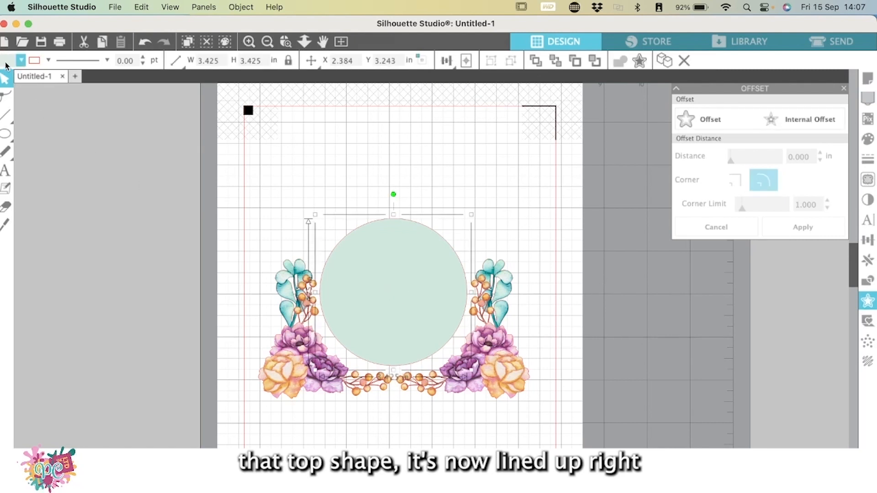
click(22, 60)
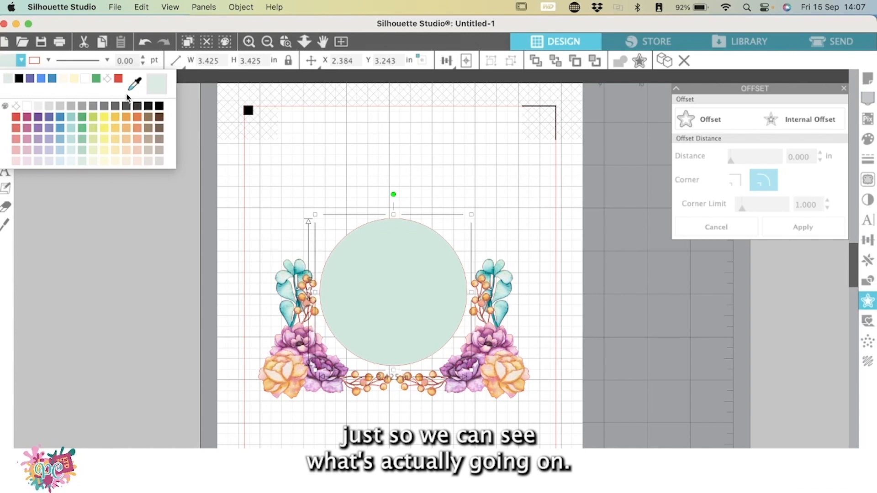
click(134, 83)
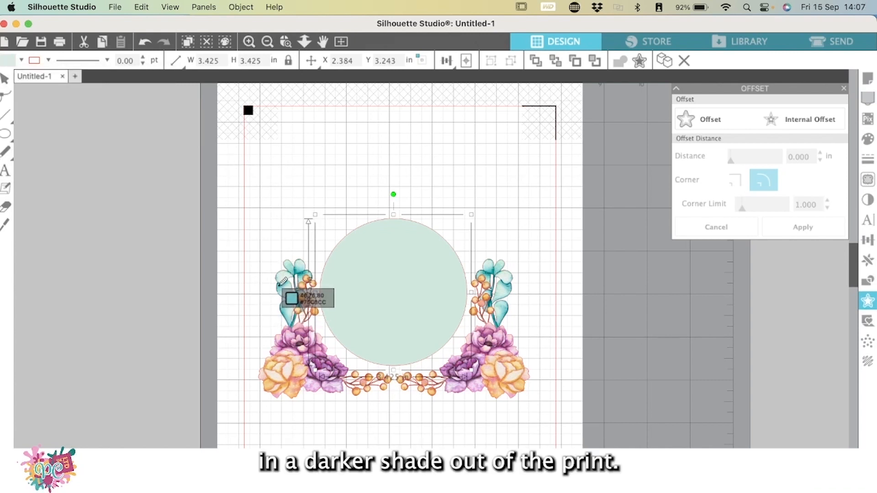
click(279, 286)
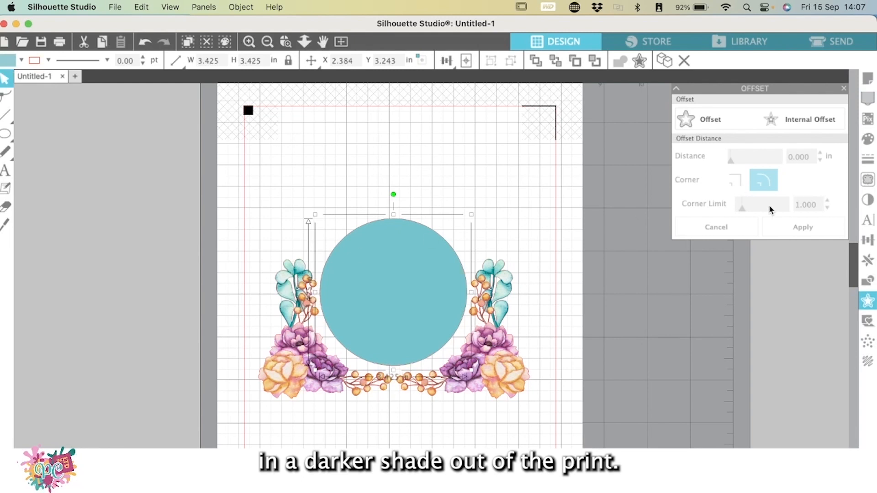
- Create an outward offset of the teal circle at a distance of 0.550 in with rounded corners
click(713, 121)
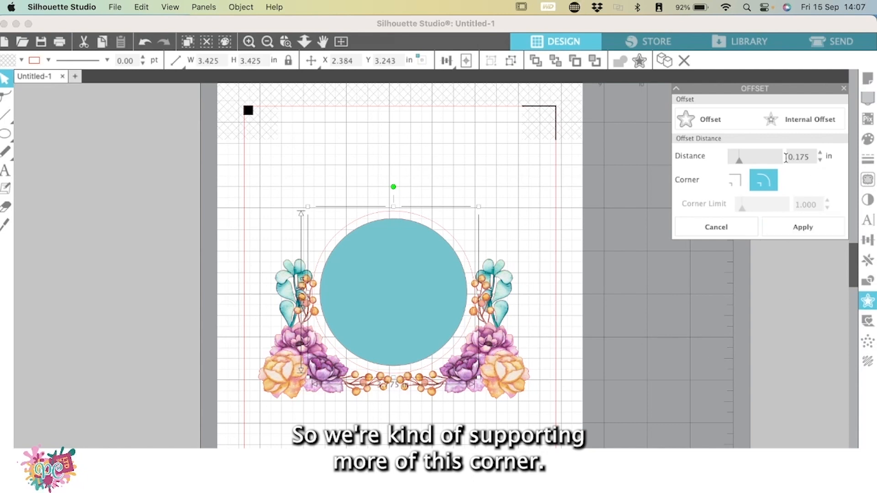
drag(740, 160, 758, 161)
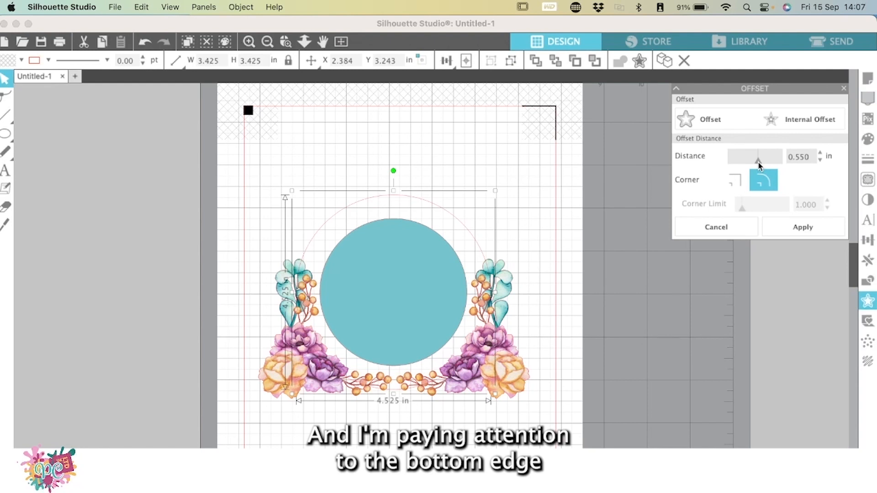
click(803, 227)
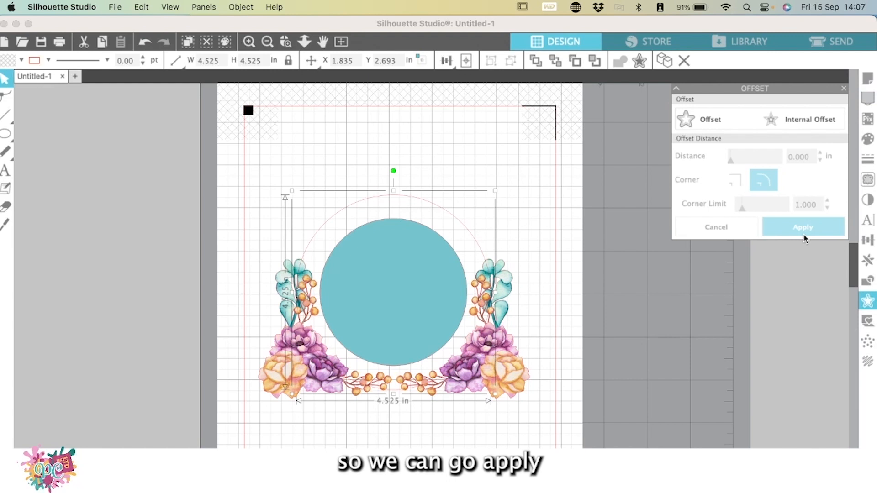
- Fill the offset circle with the teal sampled from the inner circle and send it behind all other shapes
click(21, 60)
click(133, 82)
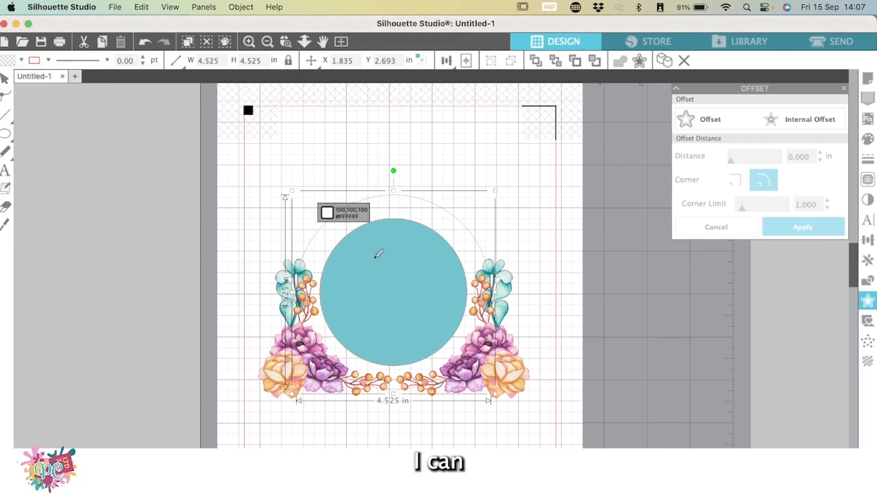
click(379, 278)
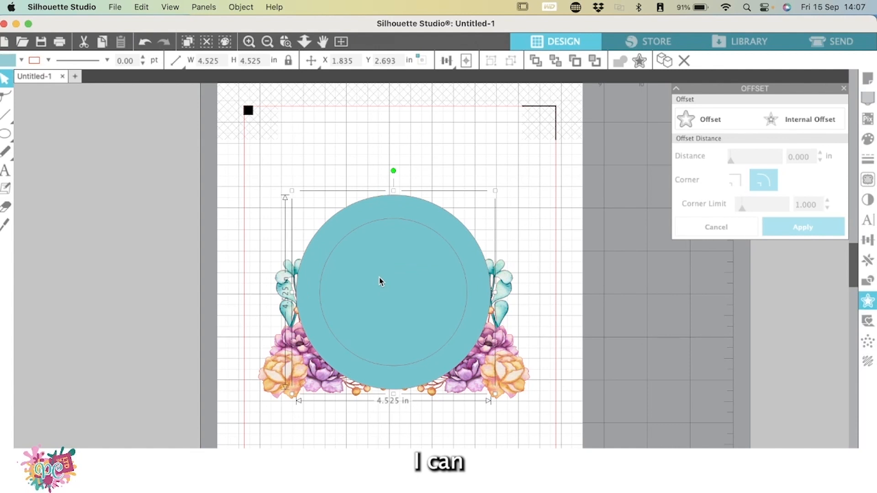
key(super+shift+bracketleft)
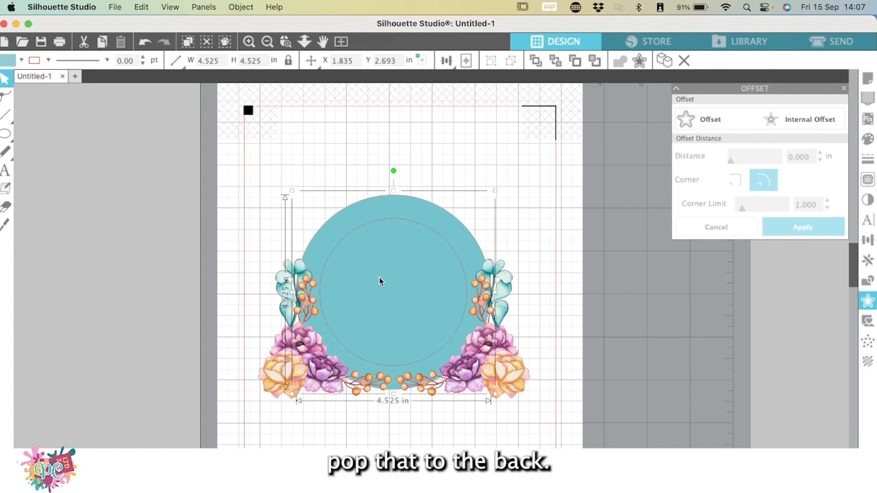
- Delete the teal duplicate of the inner circle that covers the pale mint one
click(158, 253)
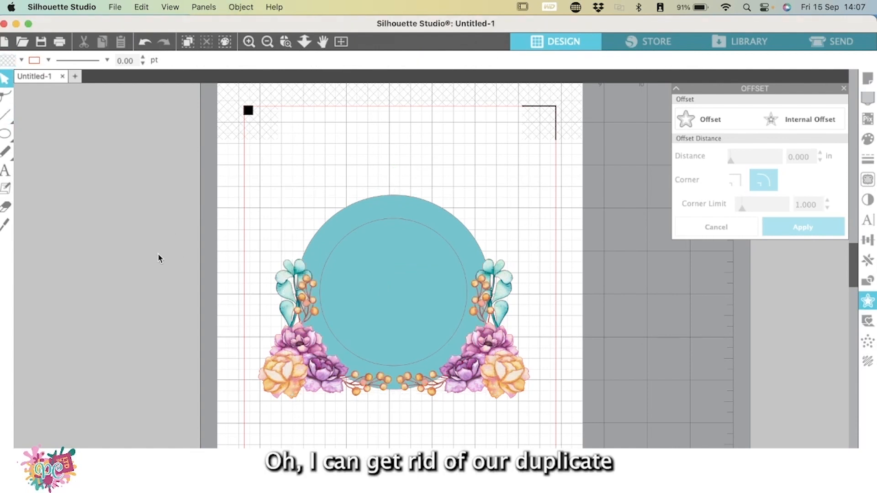
click(415, 287)
key(Delete)
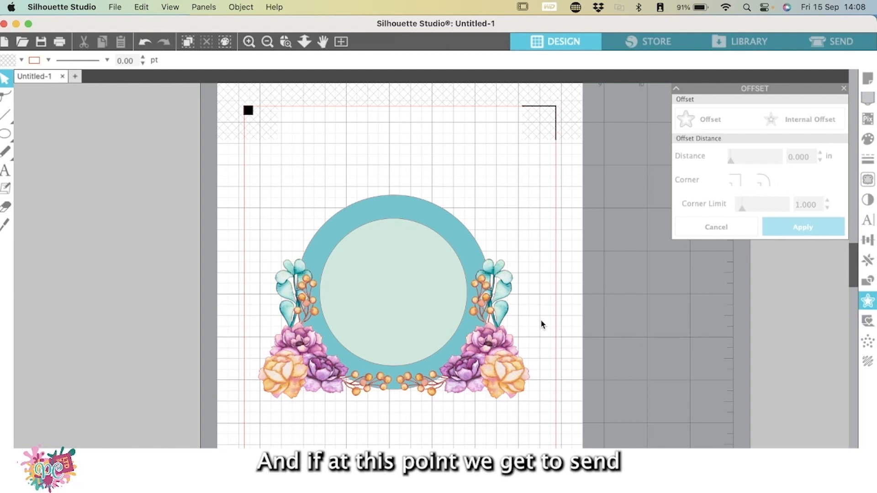
- Preview the design's cut lines in the Send workspace with the Simple cut mode, and return to the design workspace
click(834, 43)
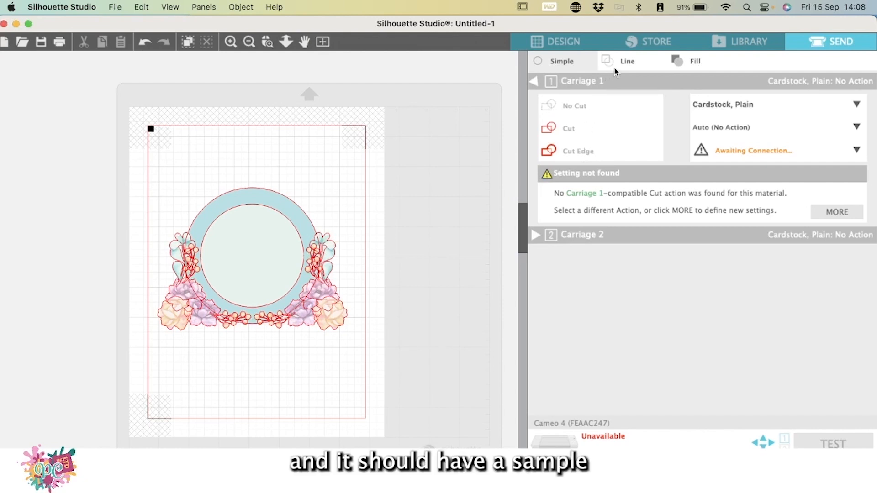
click(538, 61)
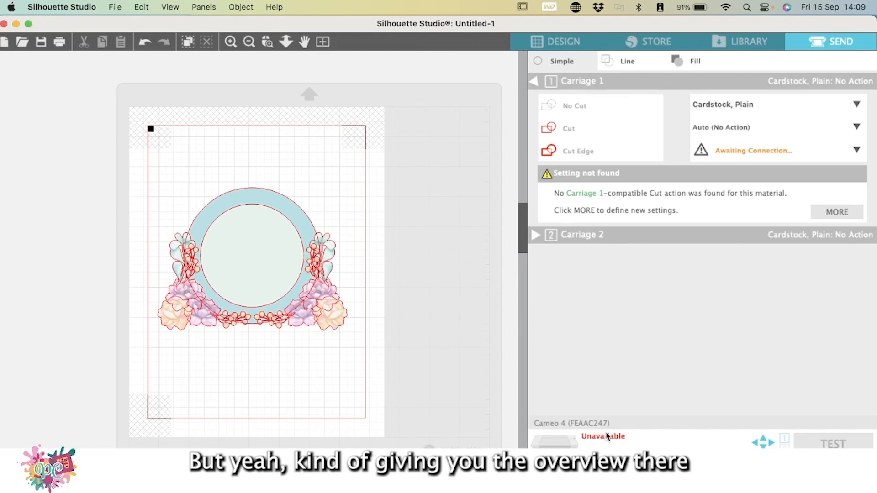
click(563, 45)
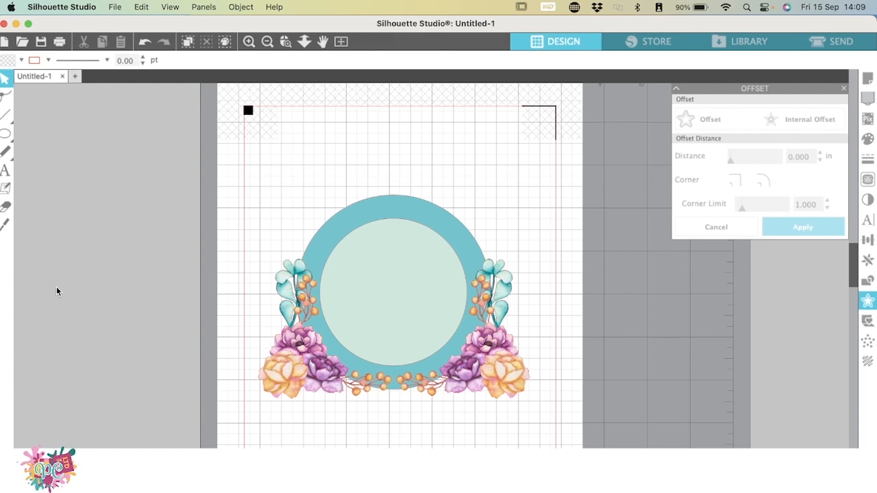
- Draw a rectangle about 6.24 by 0.51 in across both floral clusters' lower flowers and fill it with the most recent teal
click(5, 134)
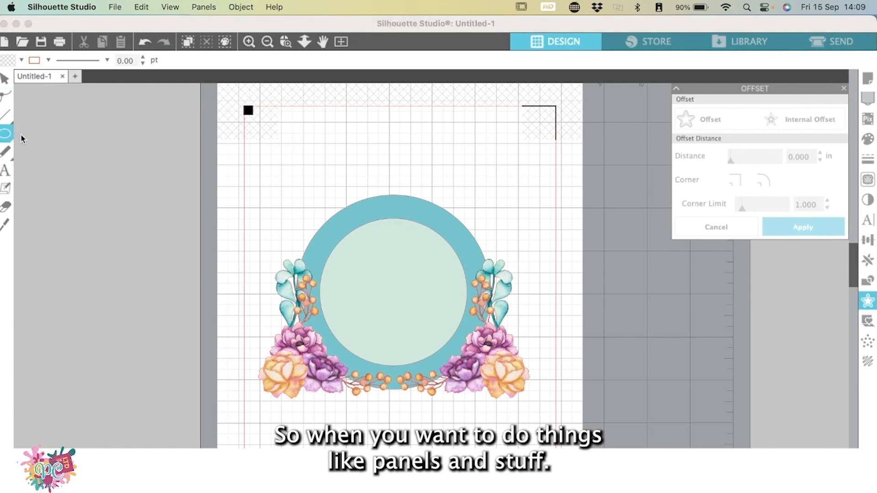
click(21, 135)
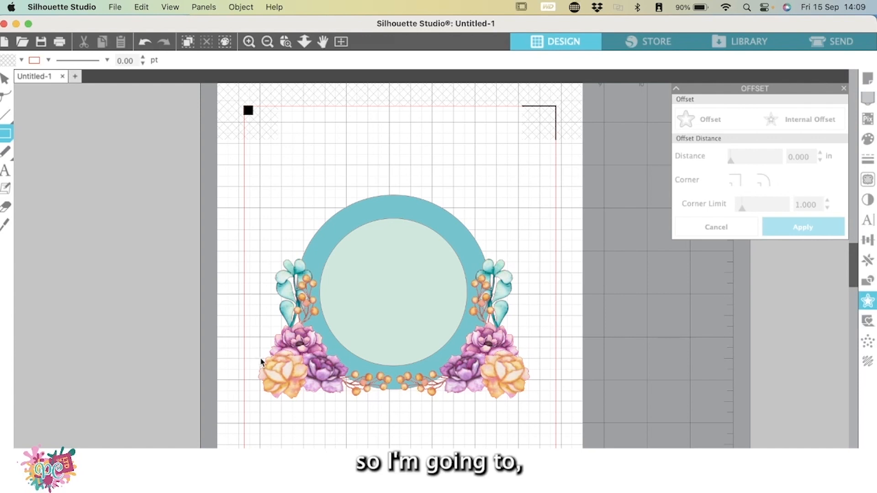
mouse_move(260, 358)
mouse_down()
mouse_move(585, 384)
mouse_move(522, 379)
mouse_move(530, 384)
mouse_up()
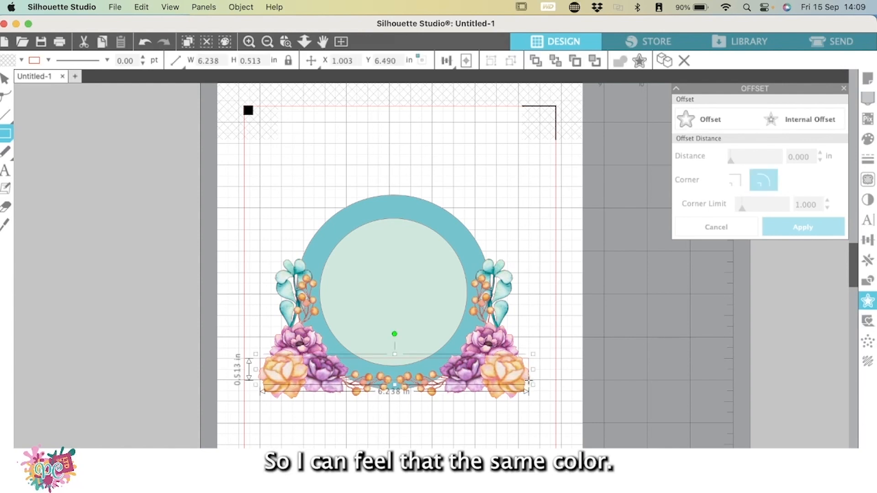
click(21, 60)
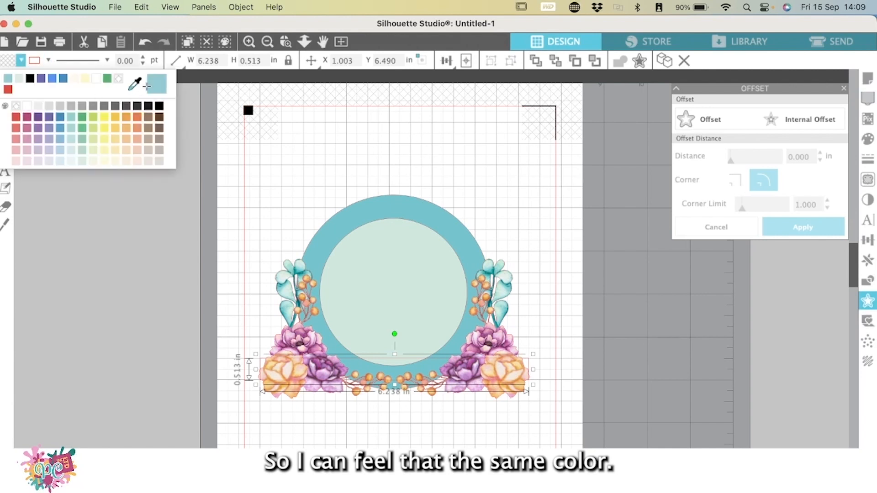
click(155, 85)
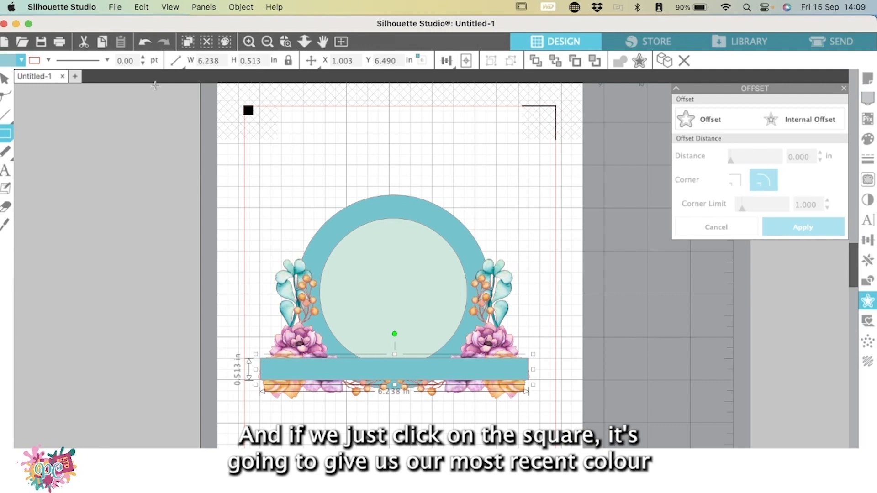
- Send the teal rectangle across the lower flowers behind all other shapes
key(super+shift+bracketleft)
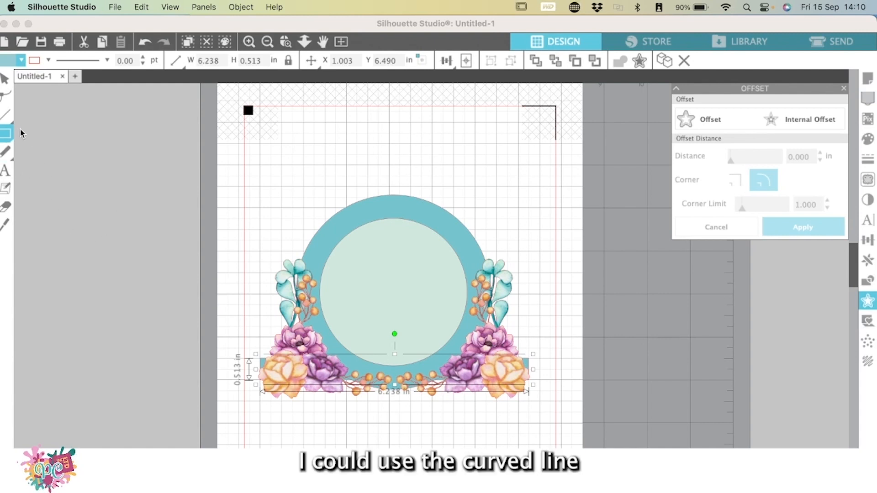
- Review the available line tools and basic shape tools, and examine the gaps between the floral clusters and the teal base
click(8, 118)
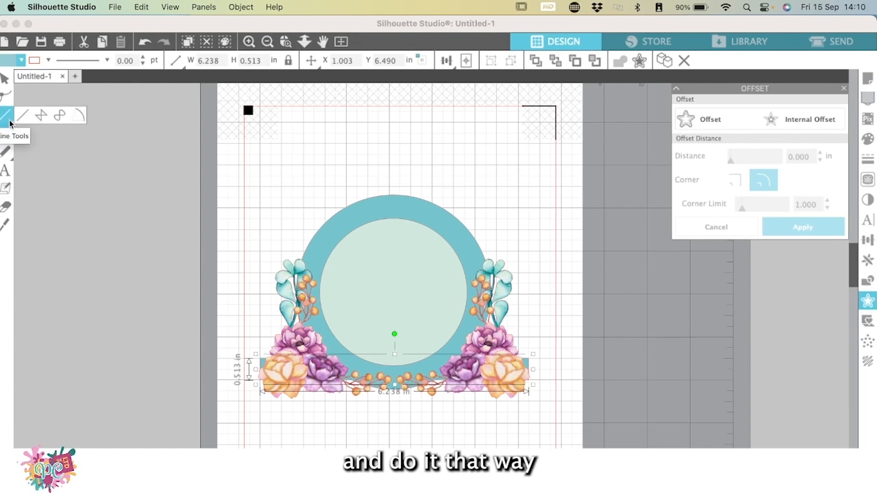
key(super+equal)
key(super+equal)
key(super+equal)
key(super+equal)
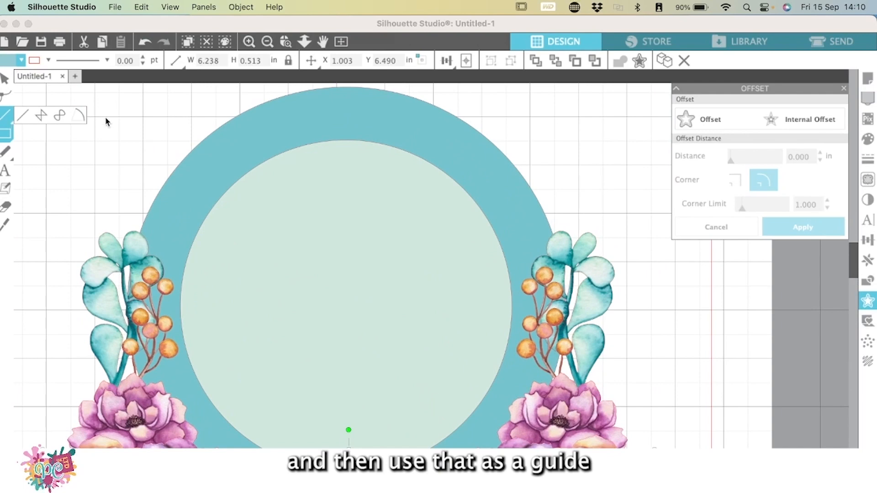
scroll(159, 210, down, 5)
scroll(158, 210, left, 2)
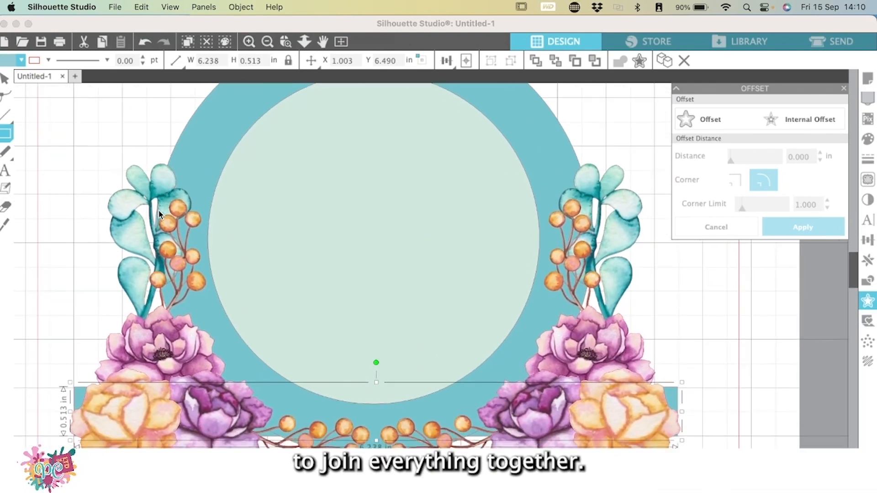
scroll(158, 210, up, 1)
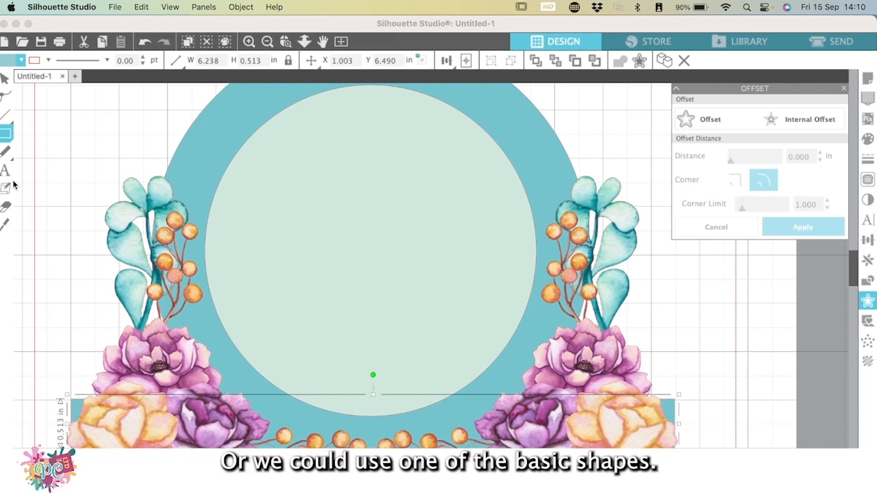
mouse_move(13, 139)
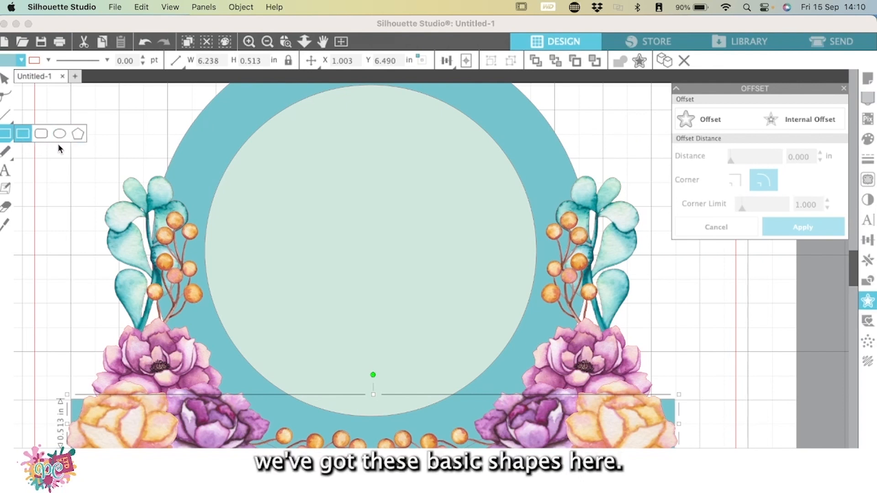
- Switch the program view to Designer Edition and look over its lasso, point editing and drawing tools
click(274, 8)
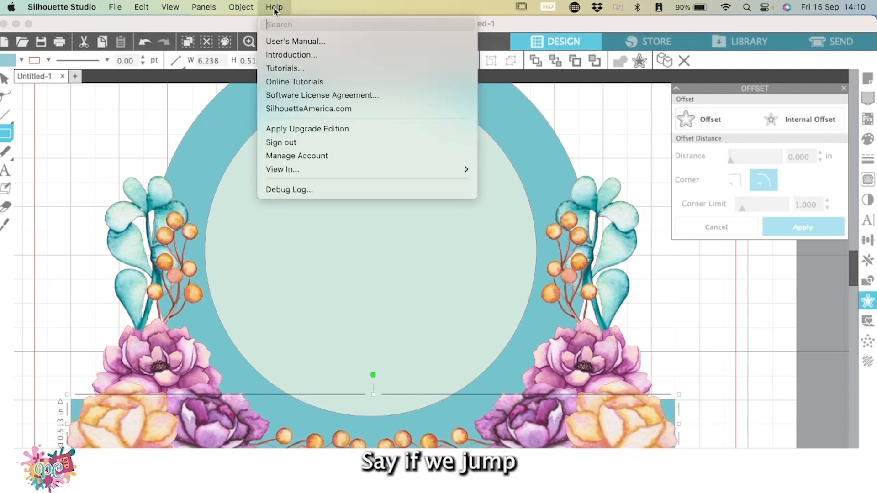
mouse_move(319, 169)
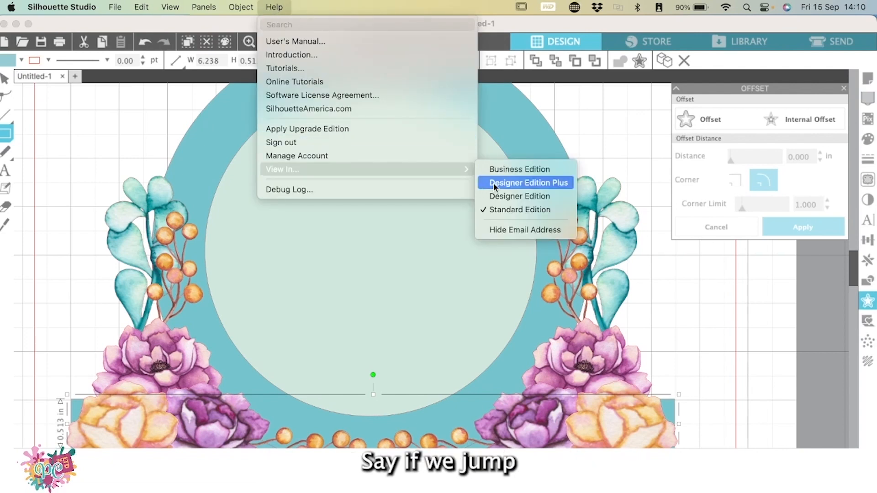
click(507, 197)
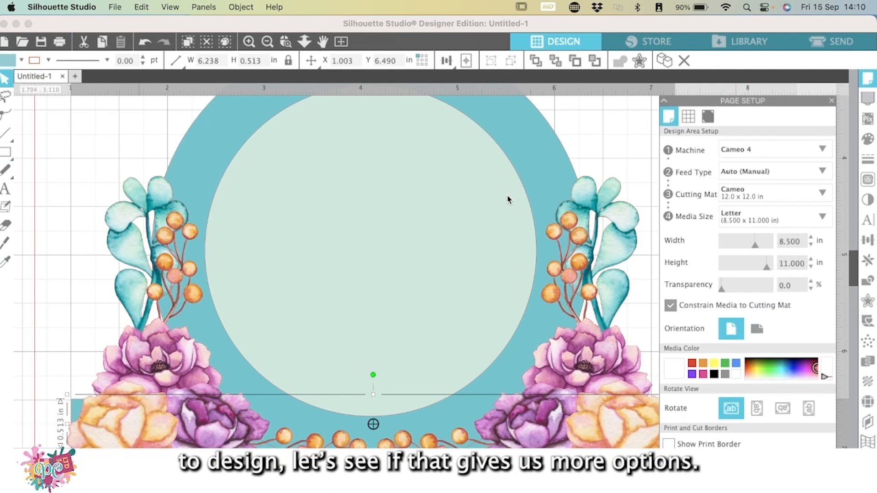
click(5, 97)
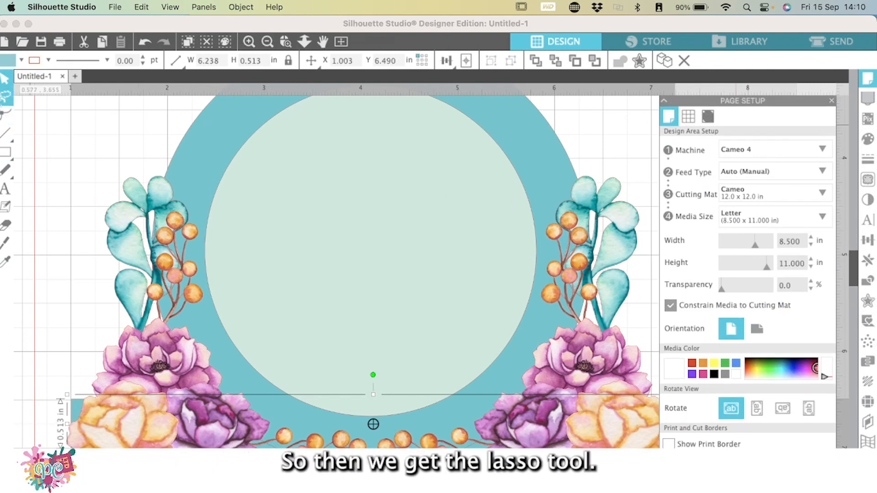
click(8, 118)
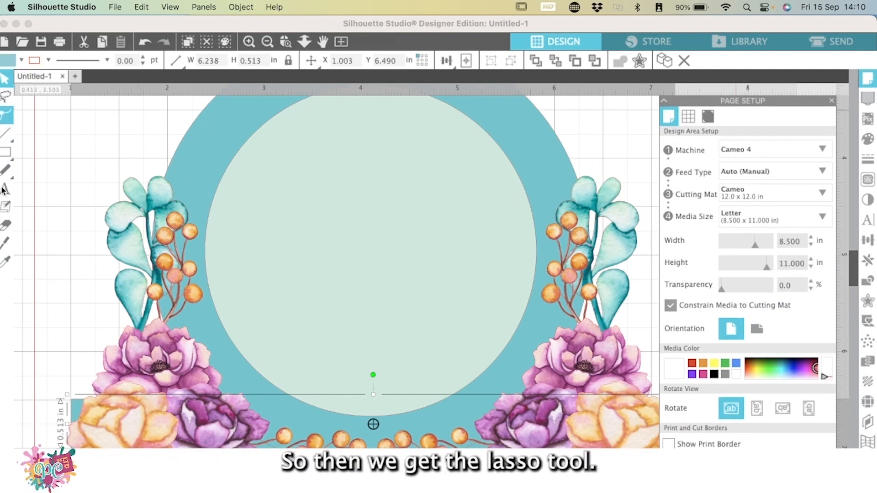
mouse_move(9, 155)
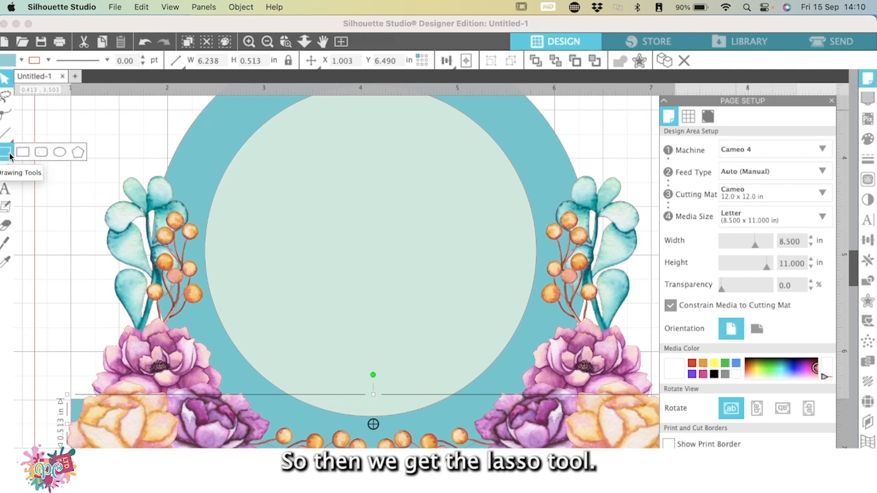
mouse_move(10, 174)
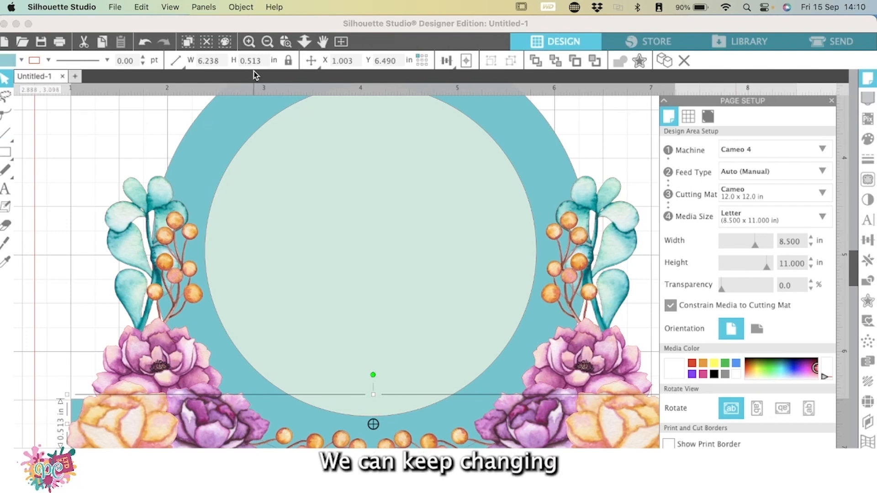
- Switch the program view to Designer Edition Plus
click(271, 8)
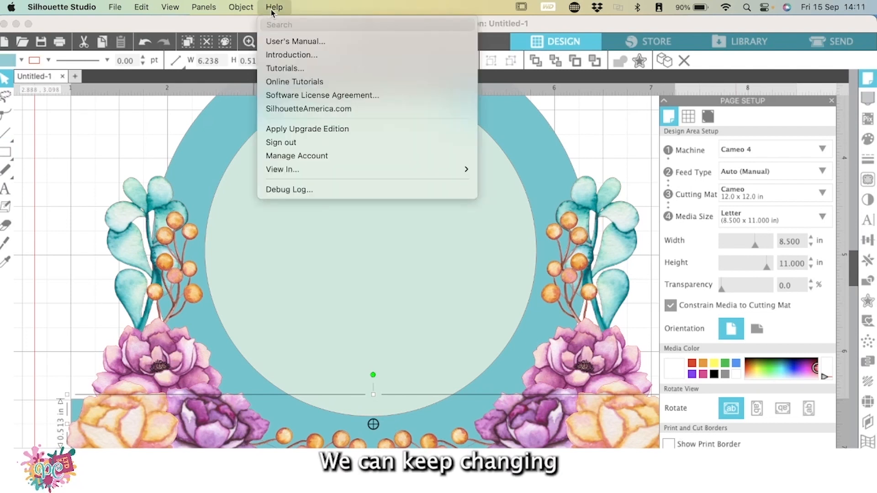
mouse_move(349, 169)
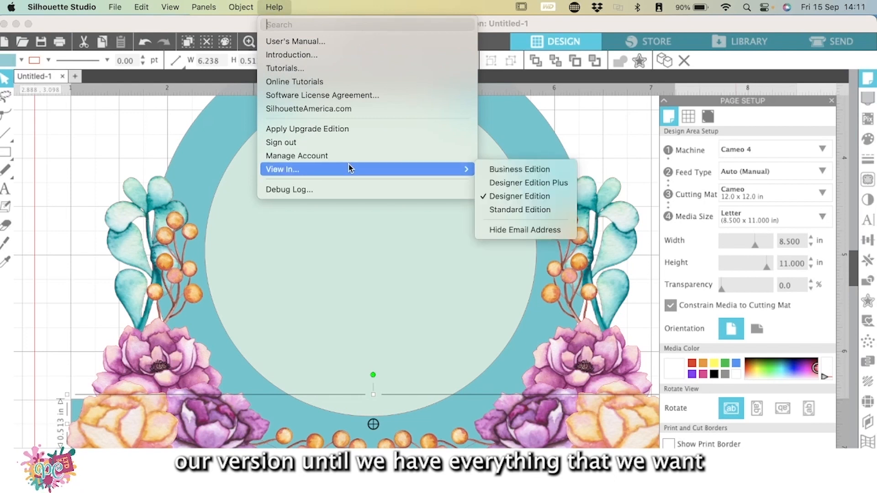
click(499, 183)
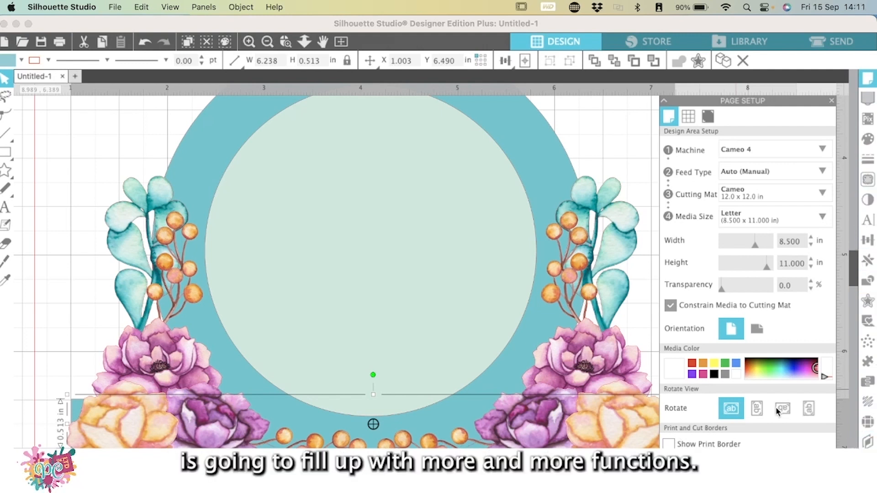
- Switch the program view to Business Edition
click(270, 7)
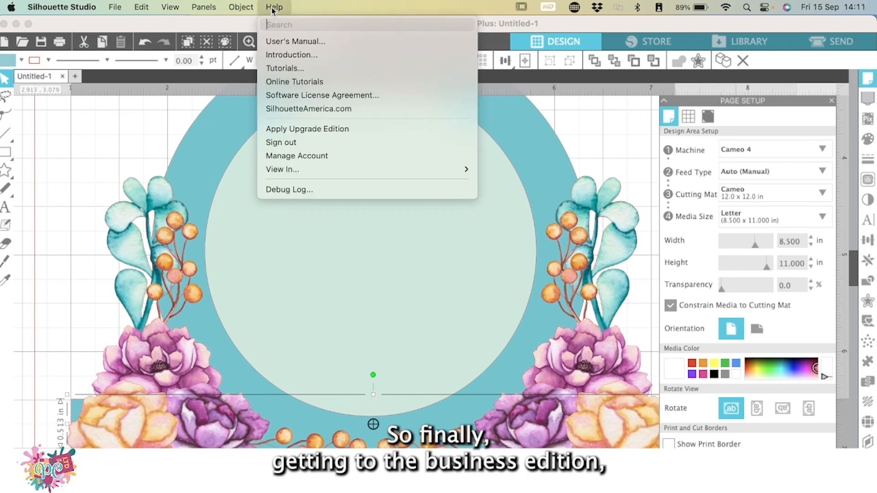
mouse_move(401, 177)
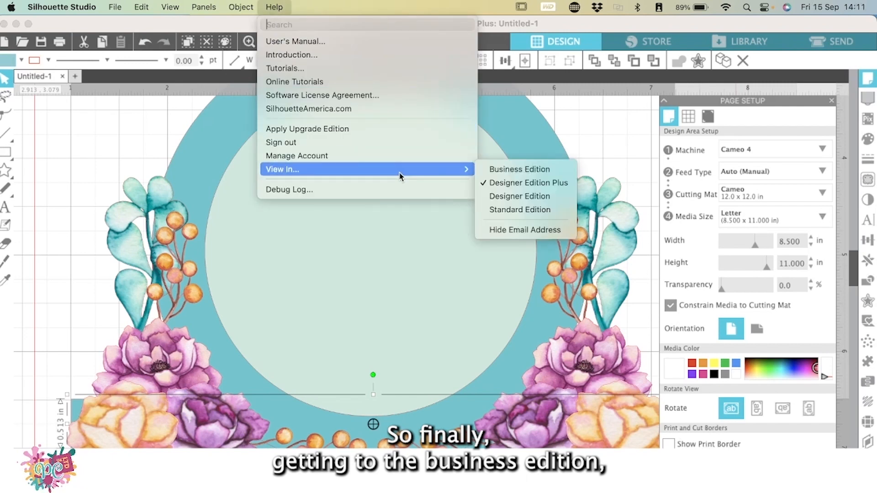
click(521, 178)
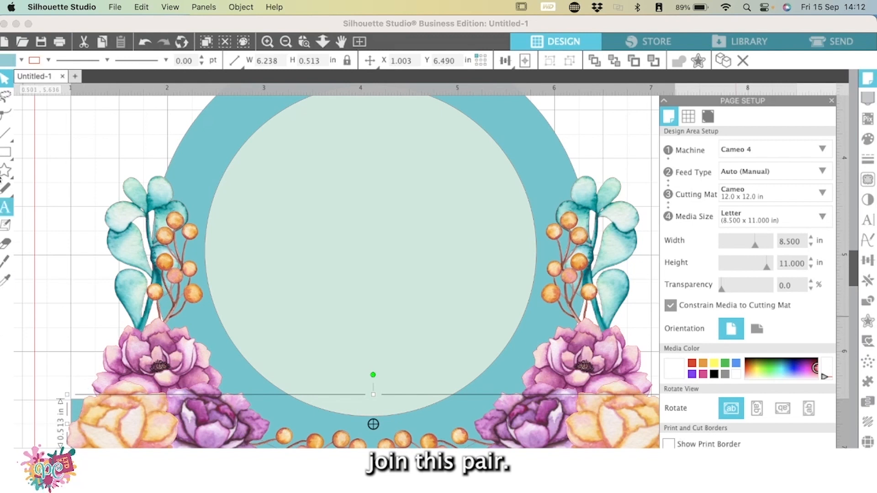
click(6, 133)
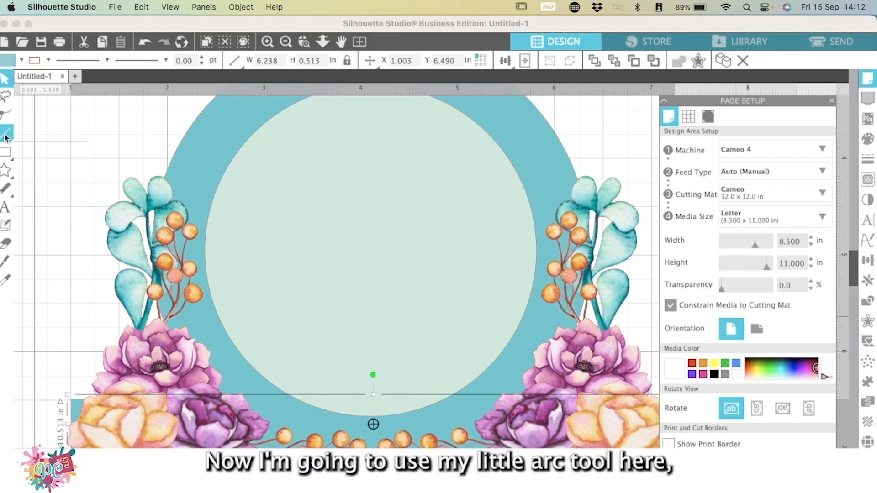
click(80, 135)
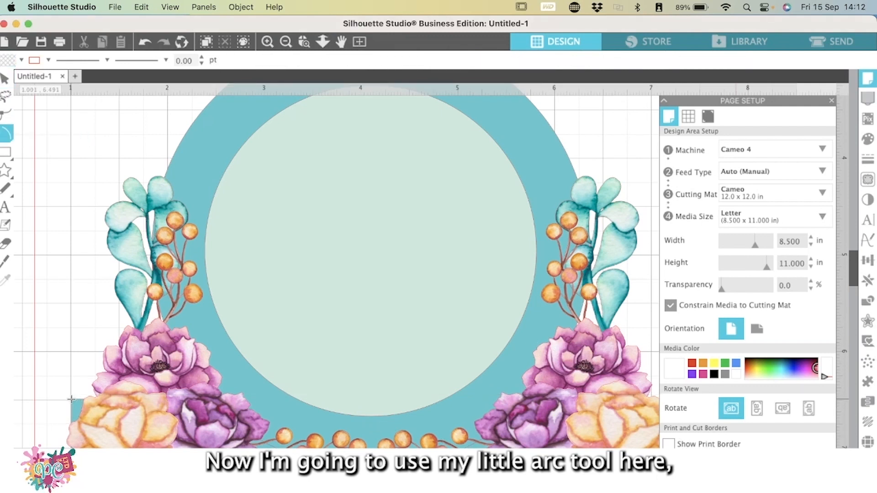
mouse_move(70, 401)
mouse_down()
mouse_move(121, 327)
mouse_move(110, 342)
mouse_move(151, 420)
mouse_move(167, 396)
mouse_move(187, 395)
mouse_move(176, 391)
mouse_move(200, 395)
mouse_up()
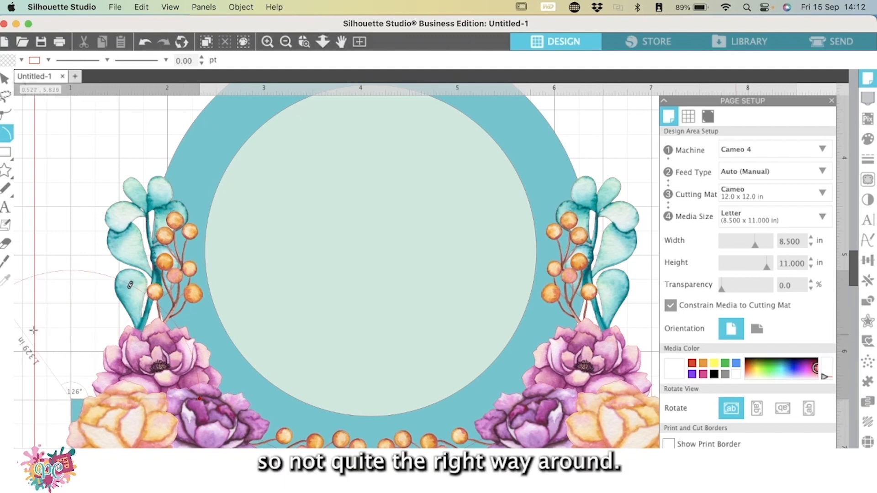
click(221, 282)
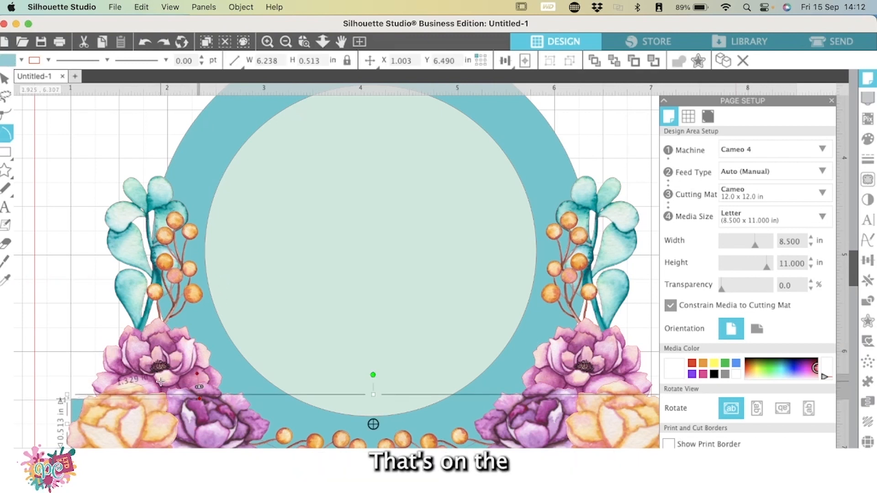
key(Escape)
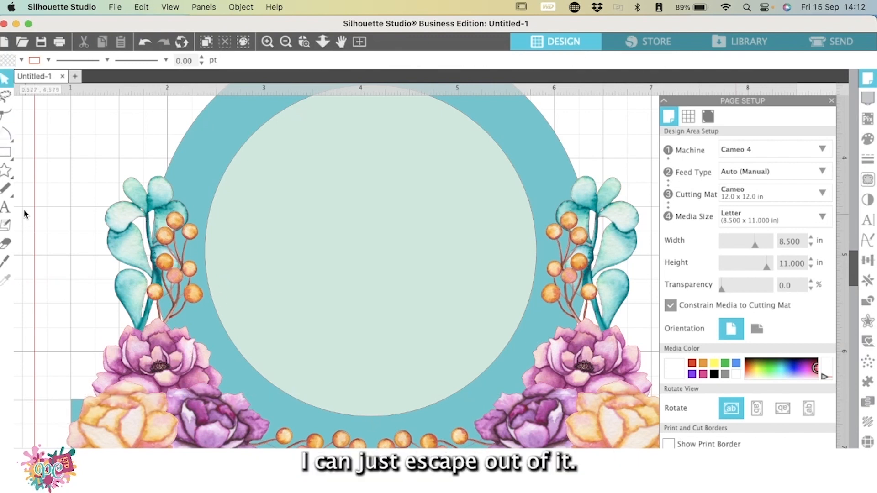
click(7, 133)
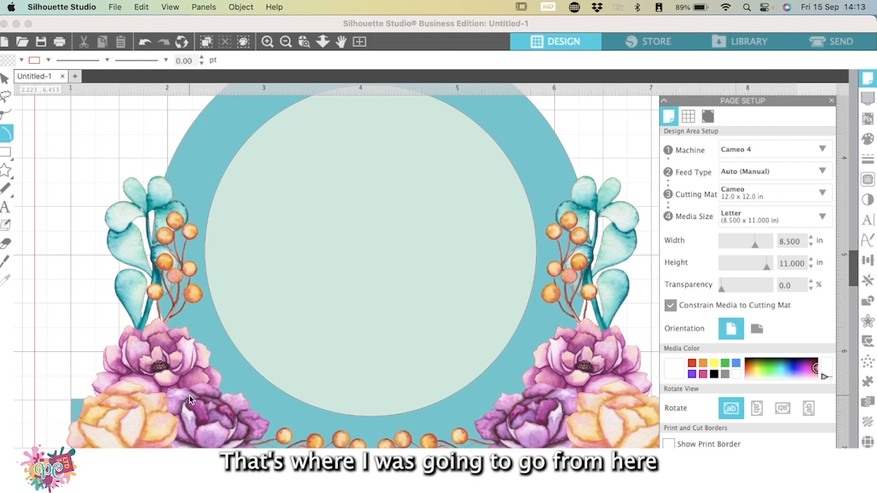
drag(191, 400, 70, 400)
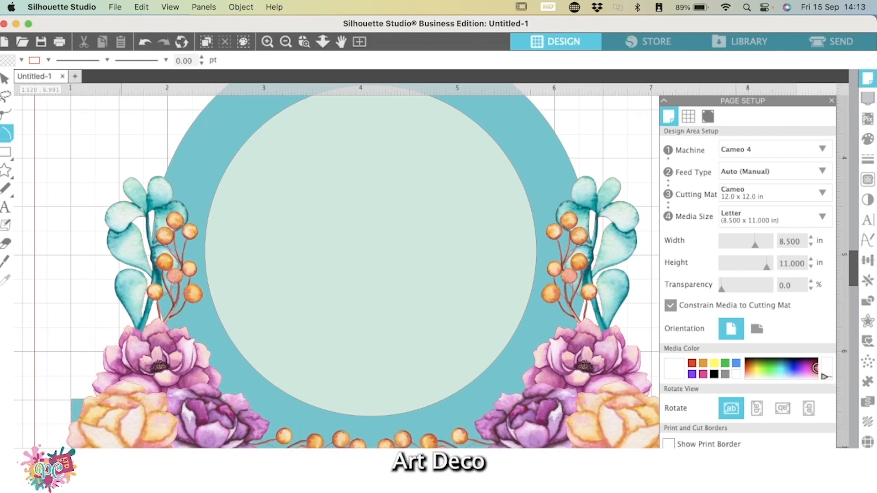
key(Escape)
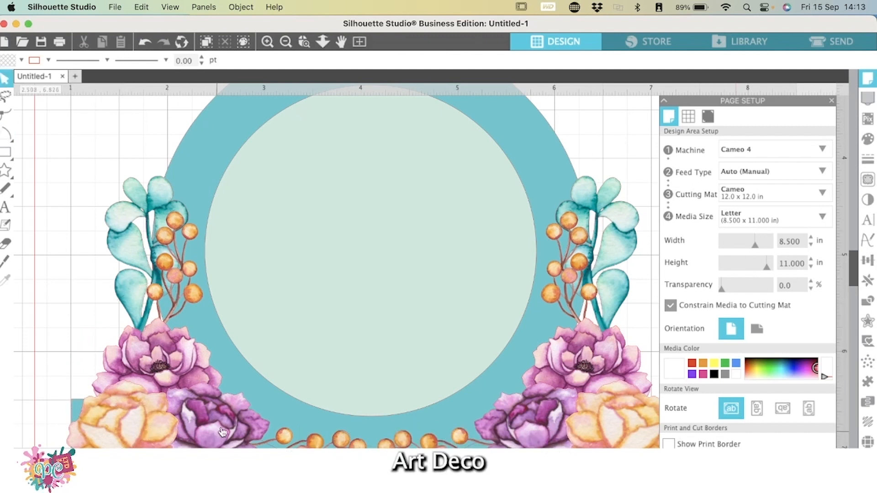
- Draw an arc about 0.76 by 1.09 in from the teal rectangle's upper-left corner up around the outside of the left pink flower
click(191, 397)
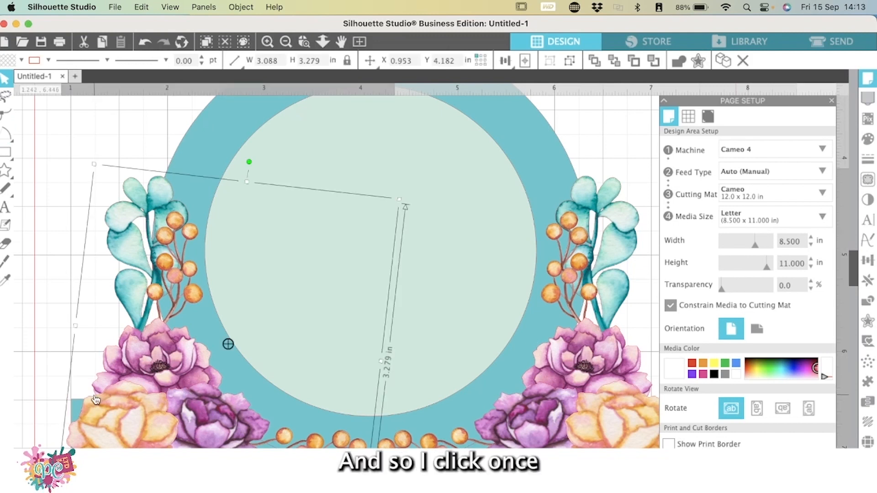
click(4, 136)
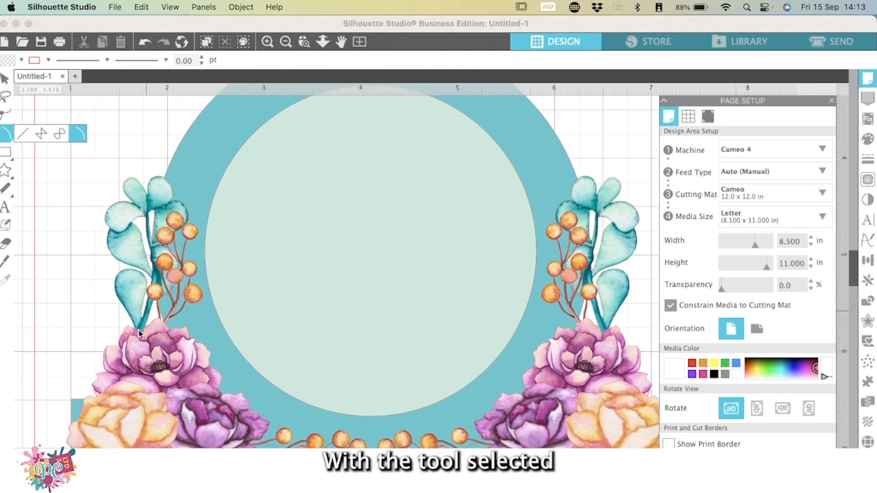
click(185, 392)
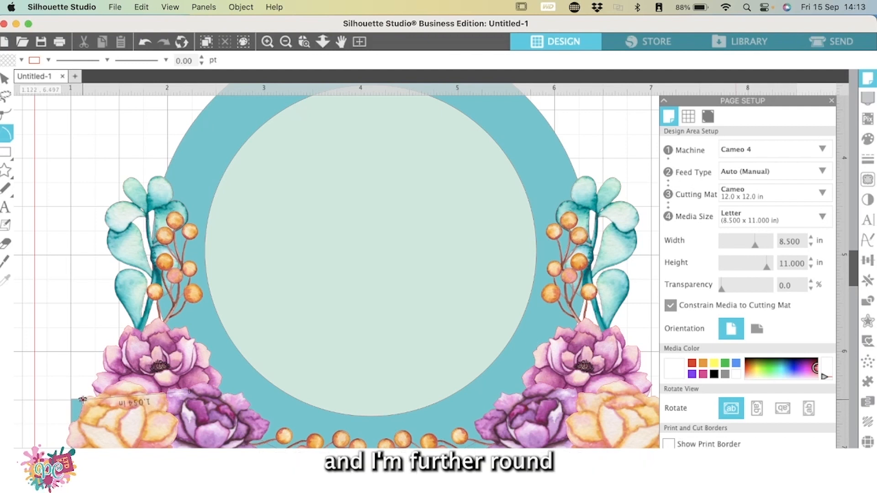
click(82, 399)
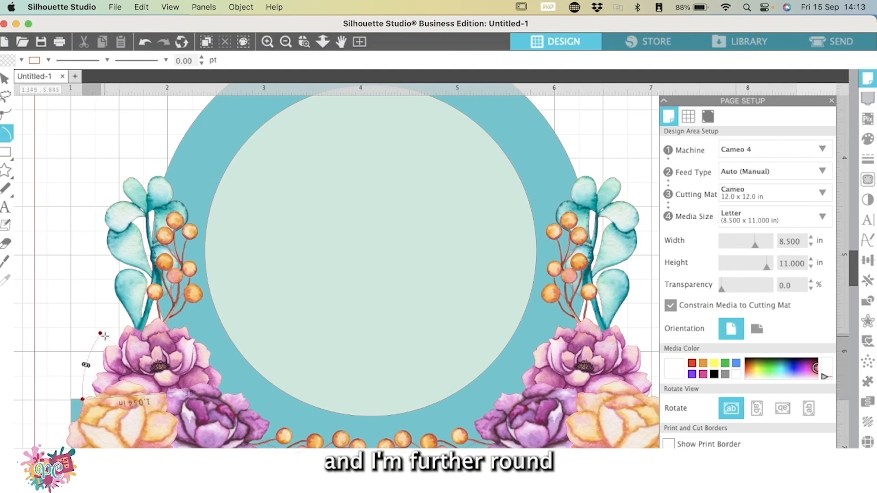
click(158, 305)
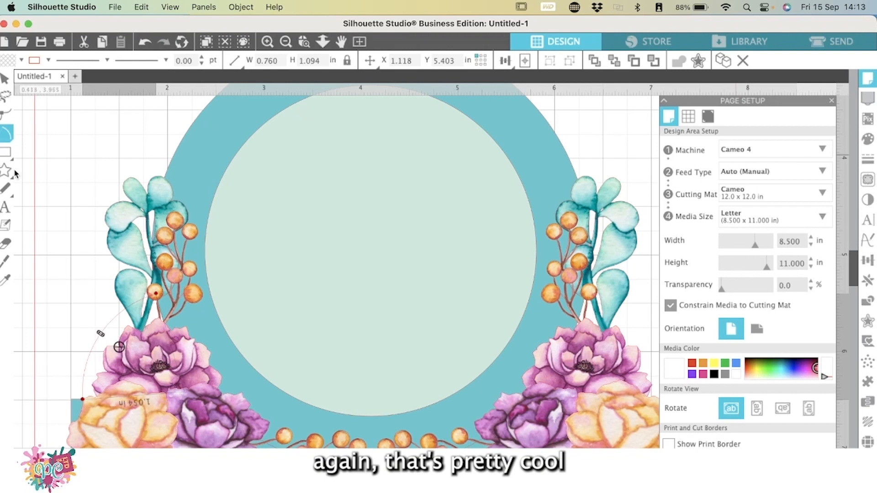
- Replace the arc with a square shape with inverted corners, about 6.27 by 3.16 in, spanning the full width of the lower flowers
click(8, 153)
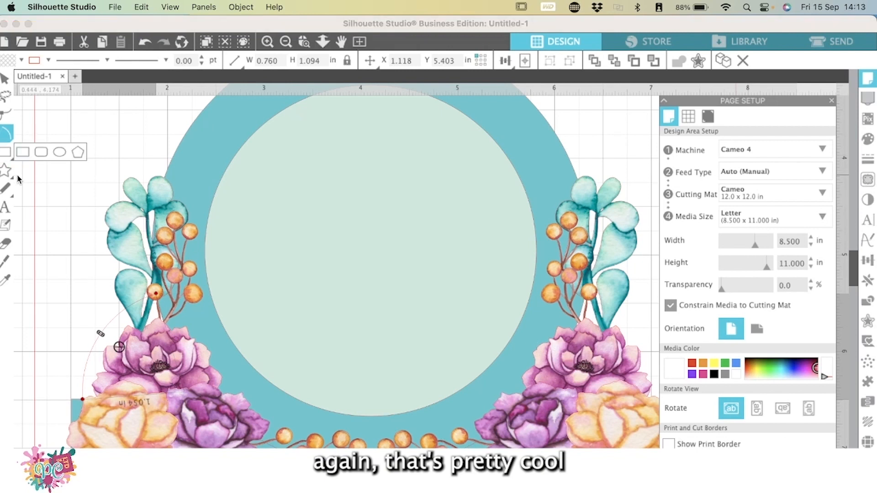
click(11, 178)
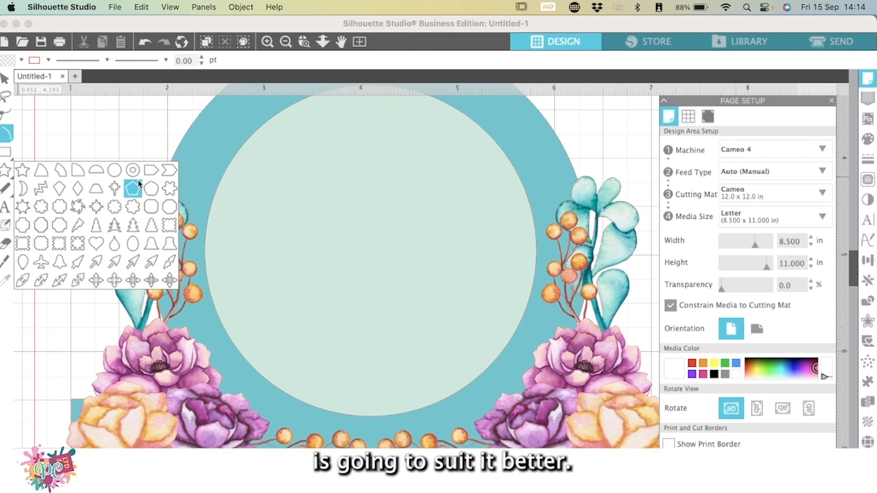
click(60, 225)
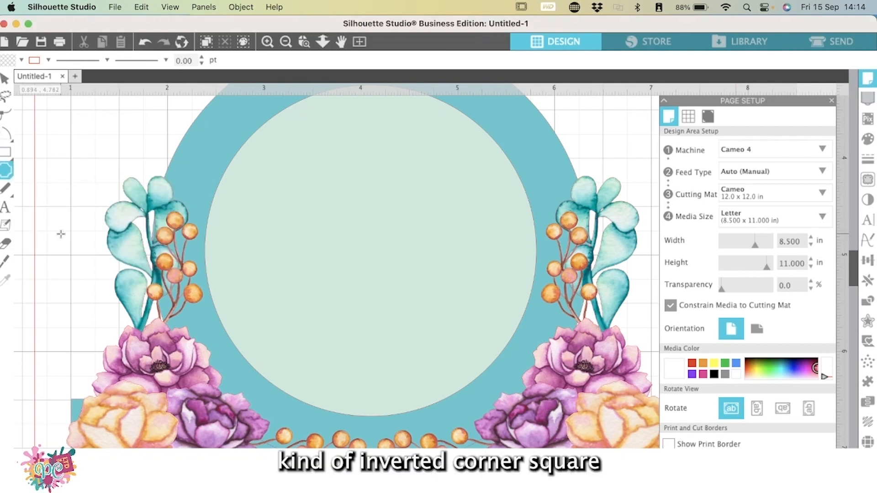
key(super+minus)
key(super+minus)
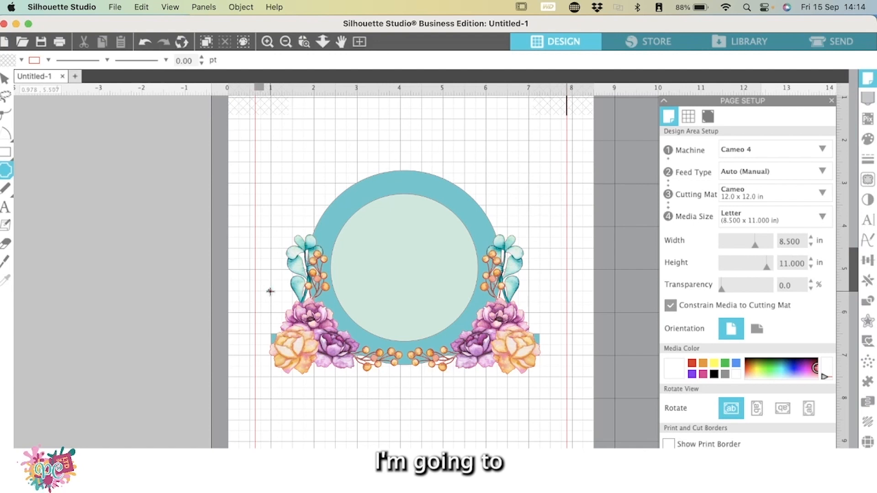
drag(270, 291, 540, 430)
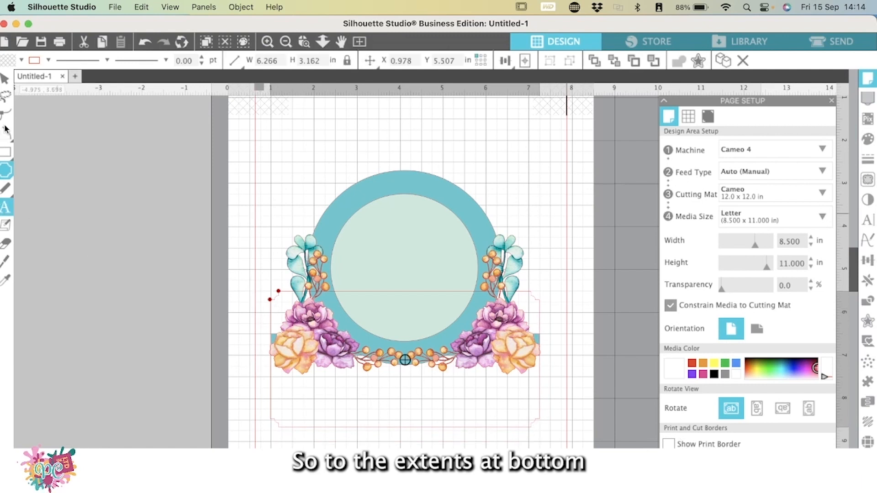
- Shift the inverted-corner shape slightly inward to X 1.003, Y 5.545 in so it lines up with the floral clusters
click(4, 78)
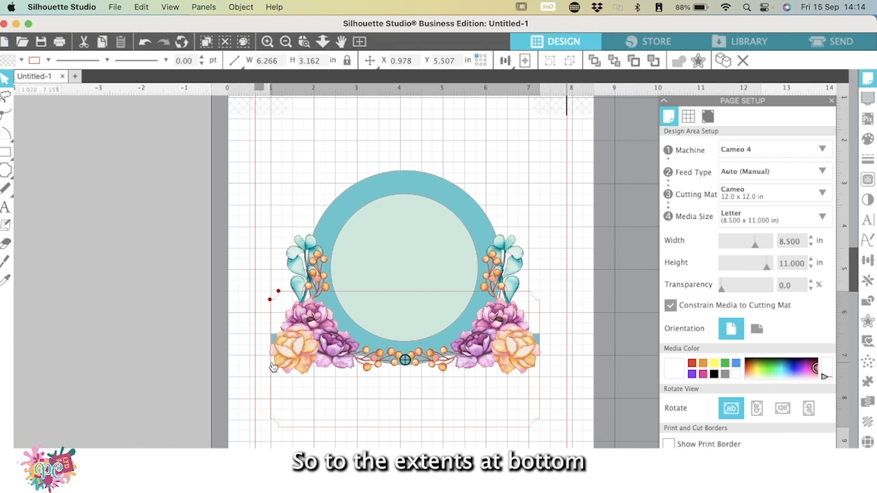
key(super+equal)
key(super+equal)
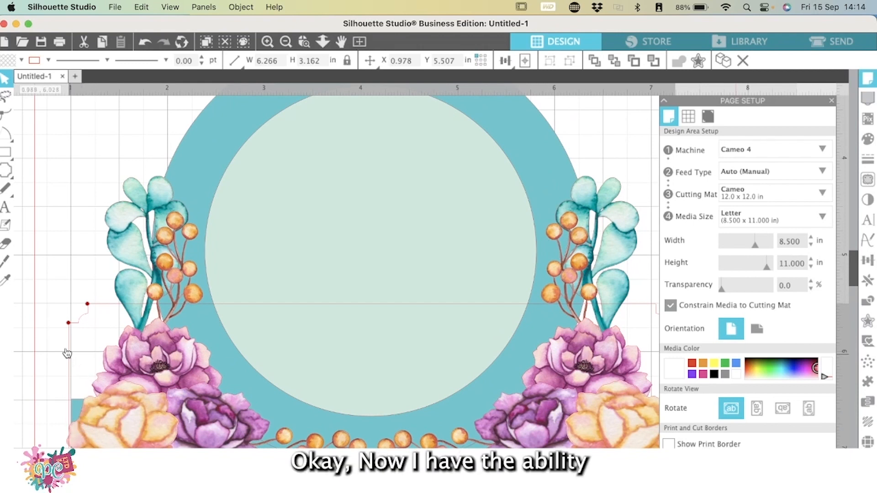
mouse_move(74, 327)
mouse_down()
mouse_move(71, 366)
mouse_move(86, 324)
mouse_up()
- Enlarge the inverted corners of the shape so their curves wrap around the outside of the upper pink flowers
scroll(191, 379, right, 5)
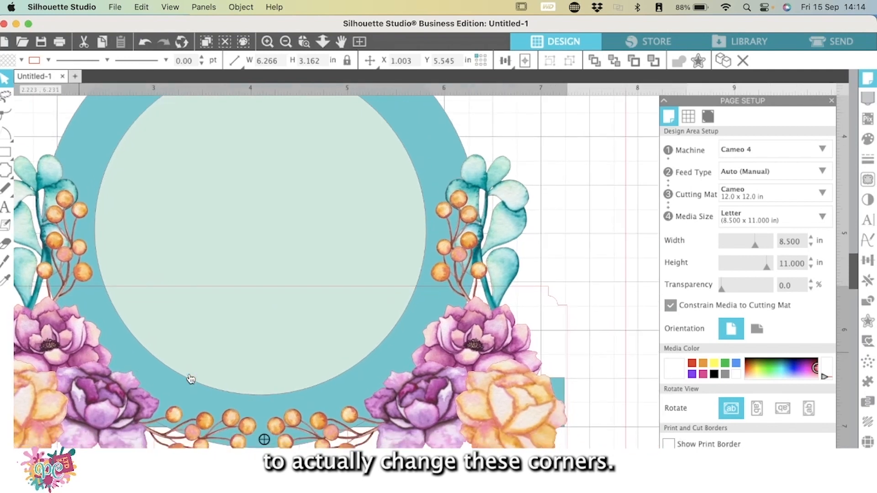
scroll(190, 379, right, 2)
scroll(191, 379, down, 1)
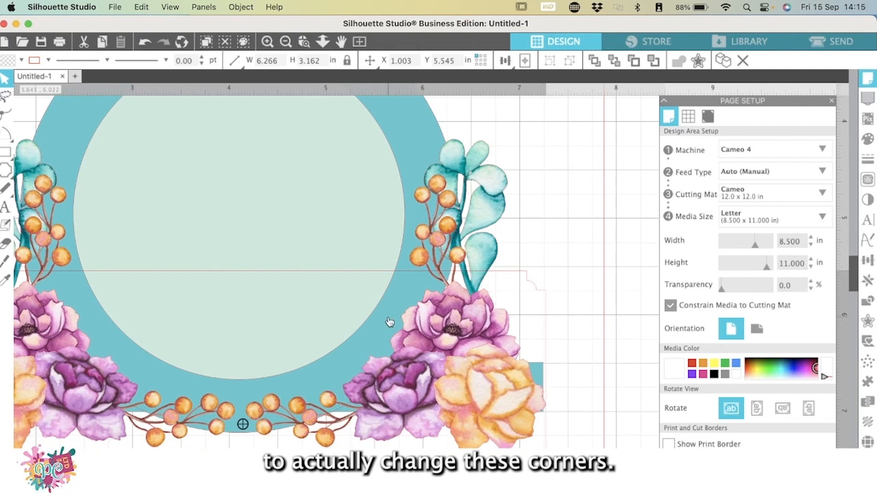
scroll(389, 322, left, 10)
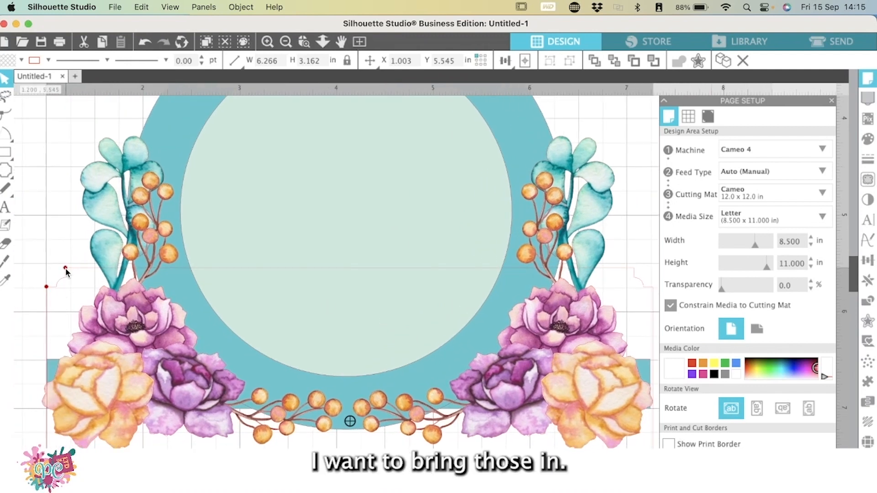
drag(66, 272, 97, 275)
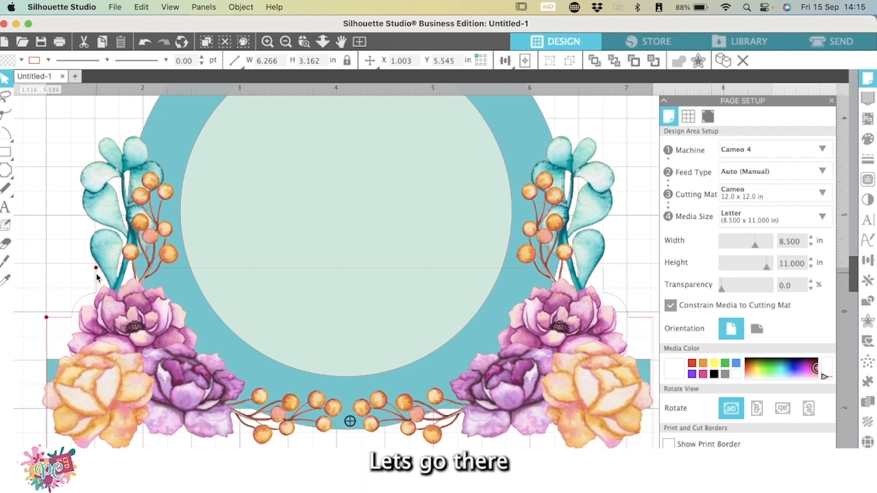
scroll(152, 331, down, 2)
scroll(153, 332, right, 2)
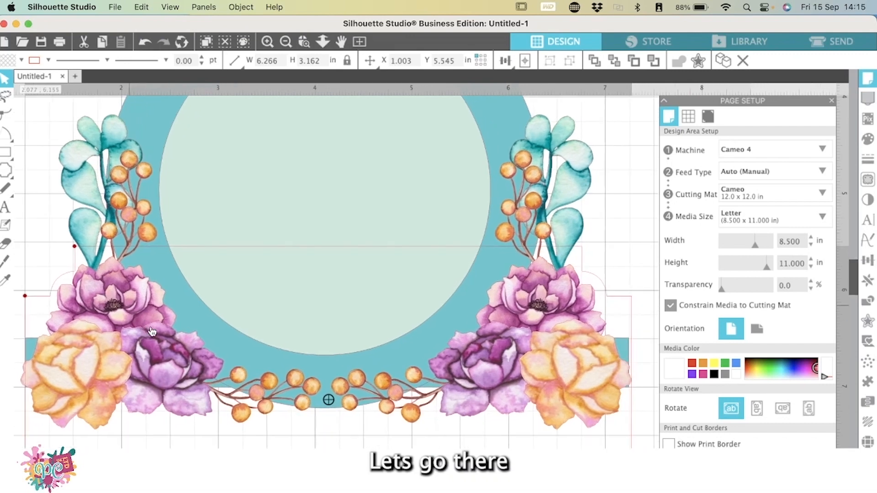
scroll(153, 331, down, 6)
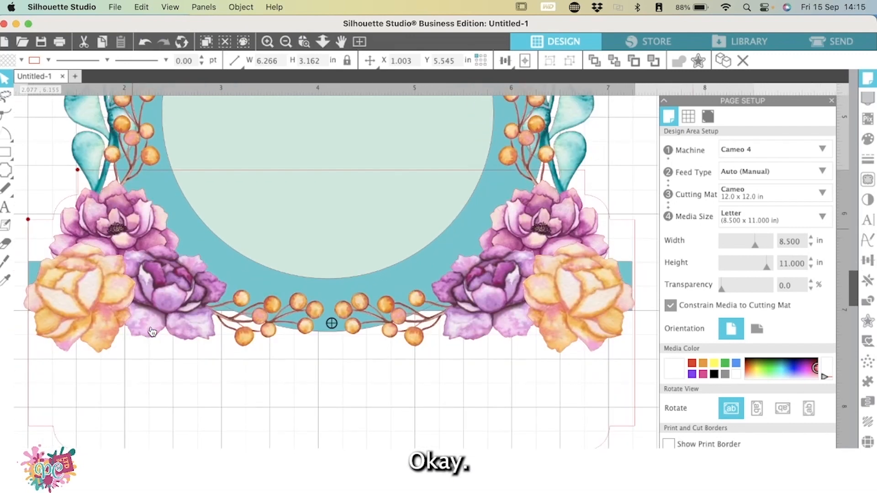
scroll(152, 331, down, 5)
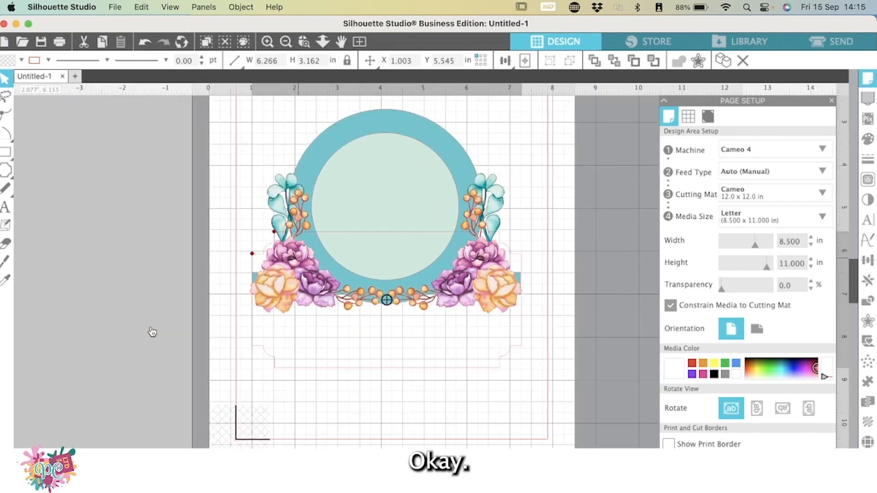
- Fill the inverted-corner shape with the same teal as the outer circle
click(7, 115)
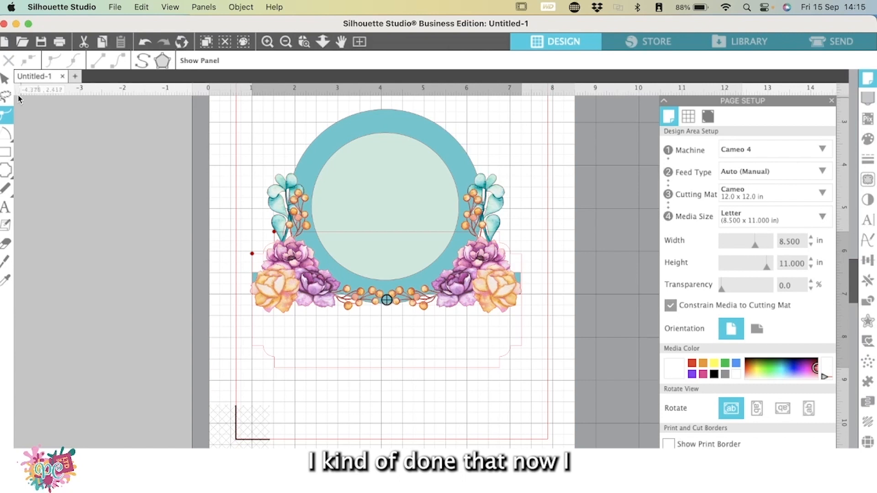
click(5, 81)
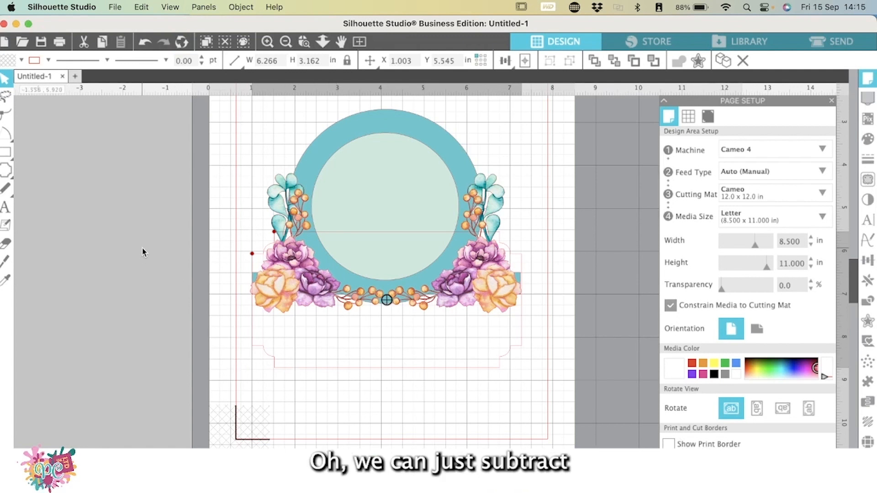
click(9, 61)
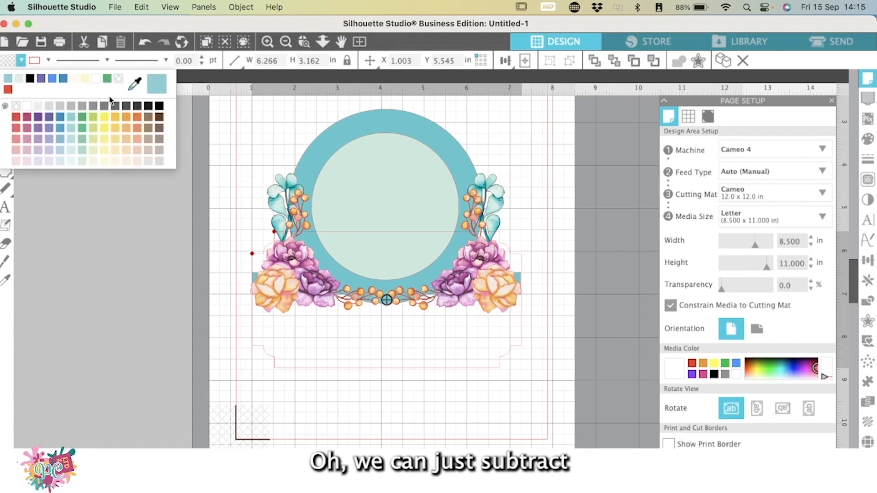
click(154, 84)
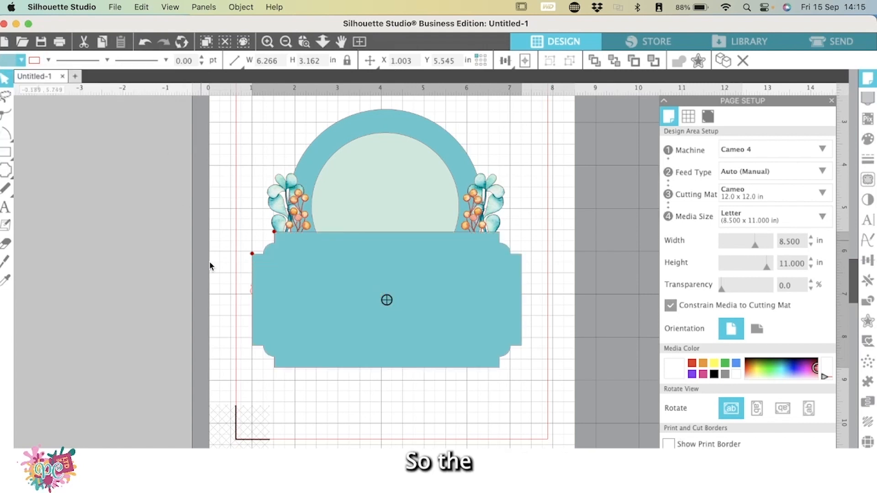
- Draw a rectangle about 6.59 by 2.55 in over the lower part of the teal shape and fill it with the same teal
click(6, 152)
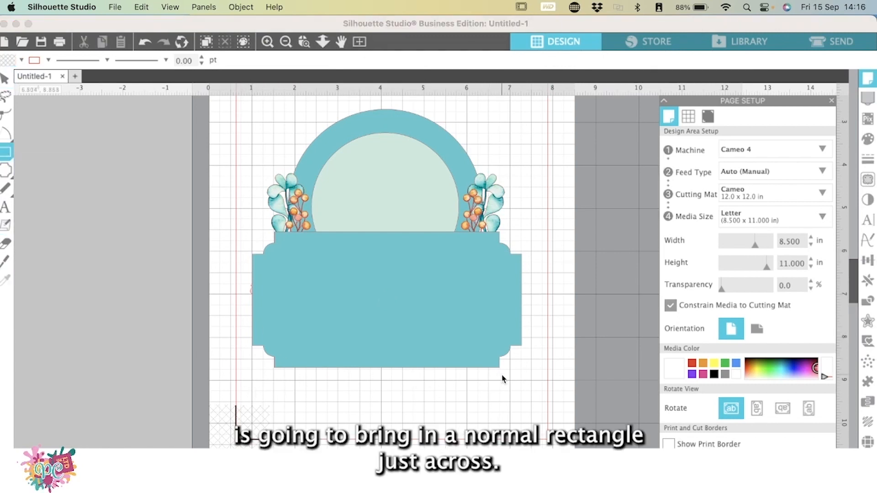
mouse_move(533, 404)
mouse_down()
mouse_move(338, 338)
mouse_move(249, 293)
mouse_up()
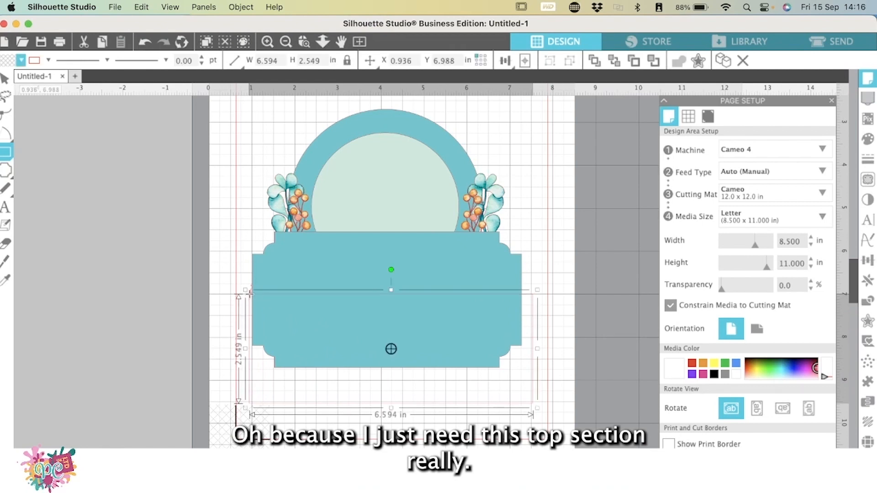
click(21, 60)
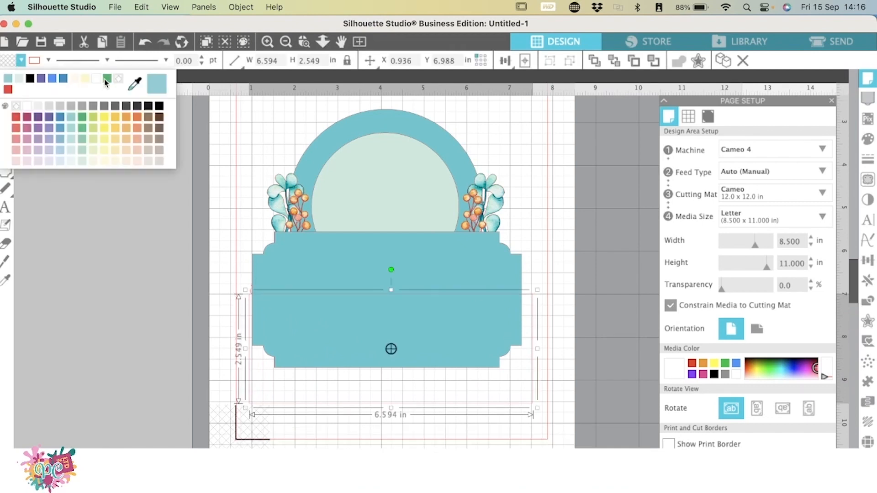
click(159, 83)
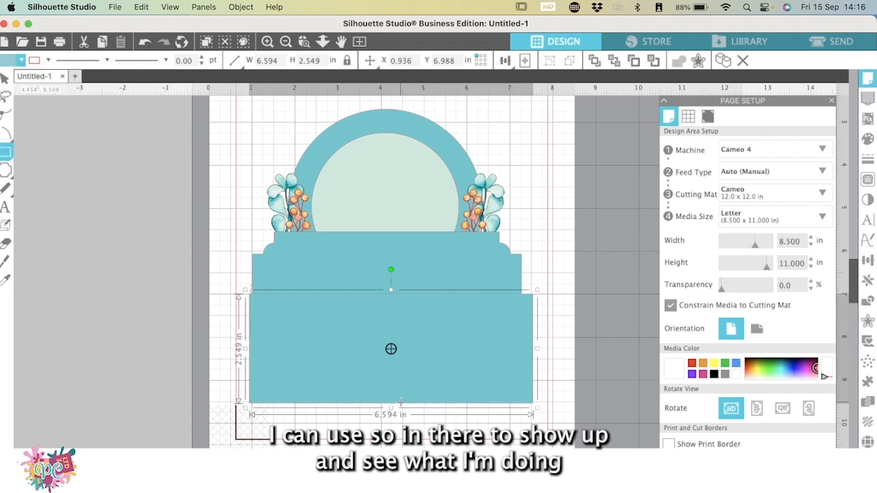
- Subtract the lower rectangle from the inverted-corner shape and send the remaining top section behind the flowers and circles
key(v)
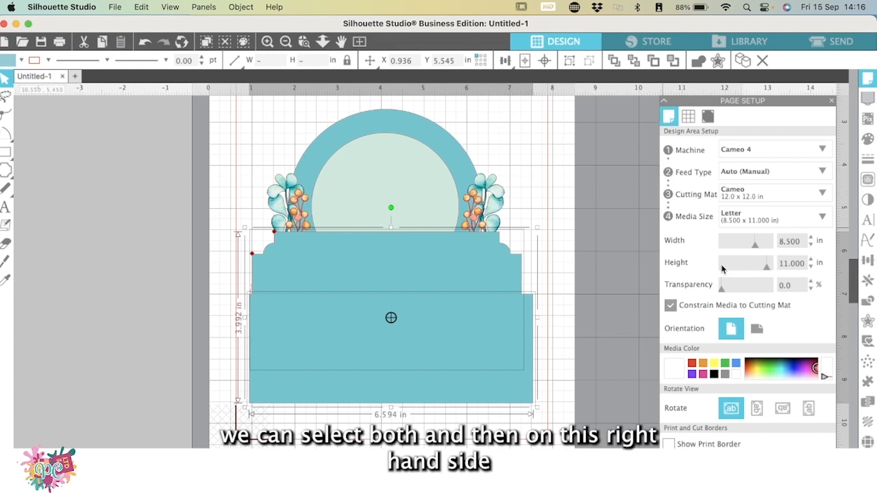
click(868, 302)
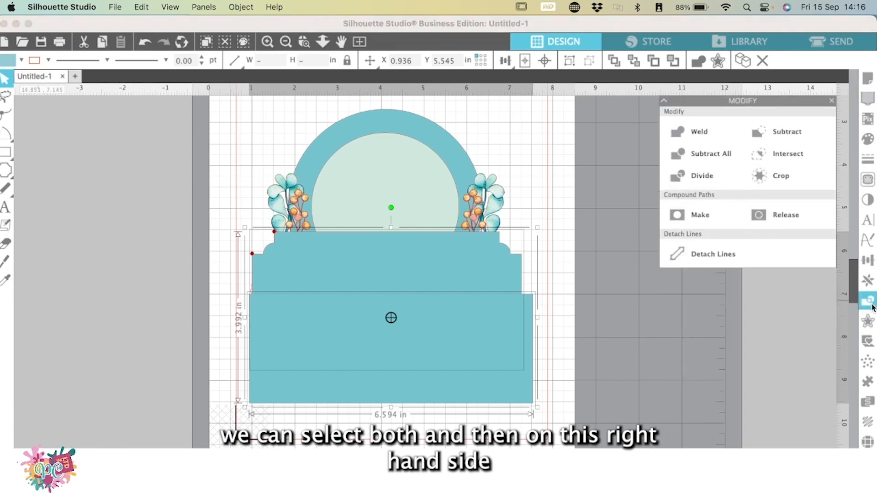
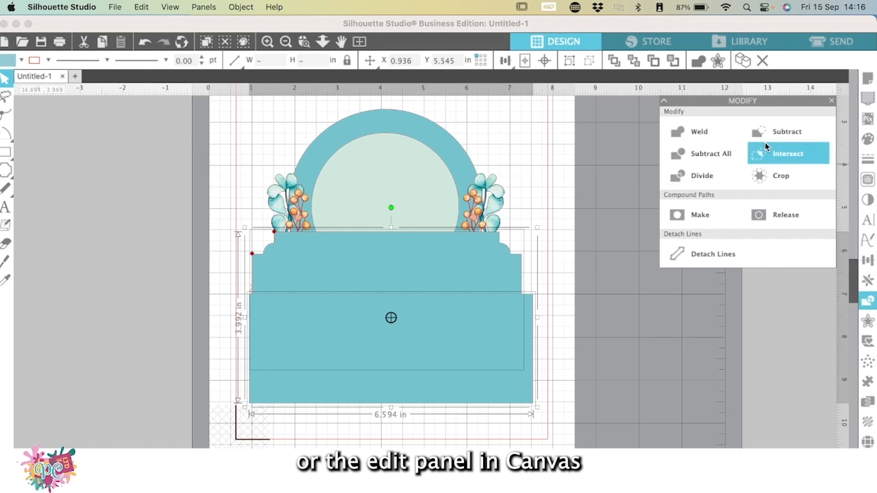
click(779, 135)
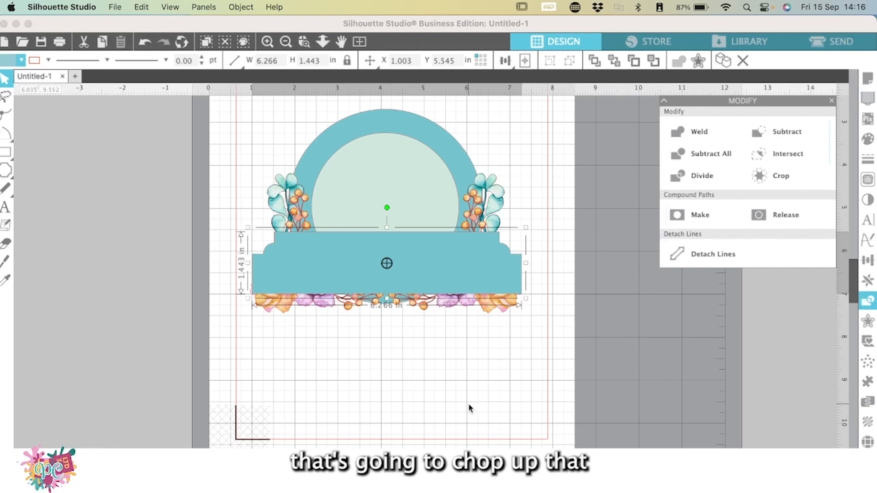
key(super+[)
key(super+[)
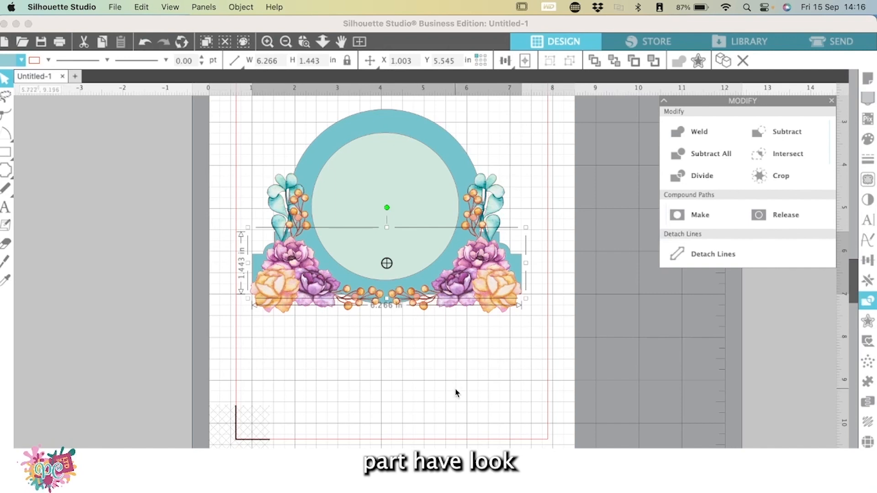
key(super+plus)
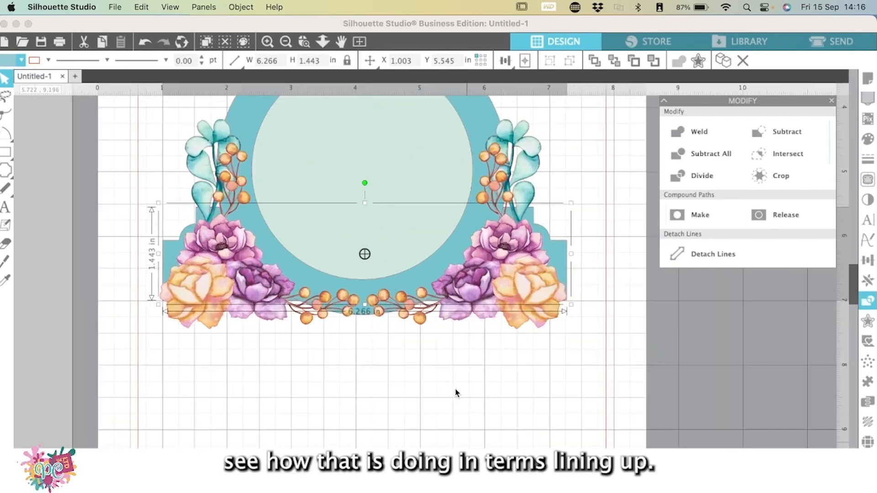
key(super+plus)
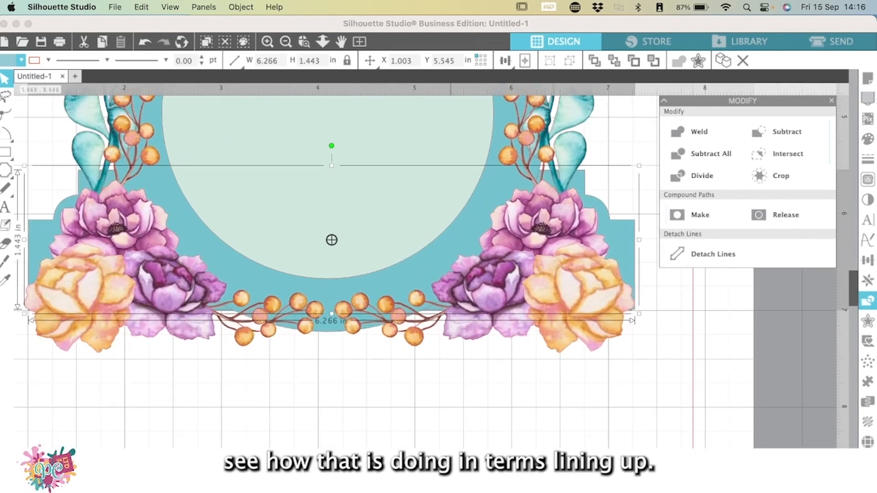
click(387, 453)
scroll(436, 267, up, 5)
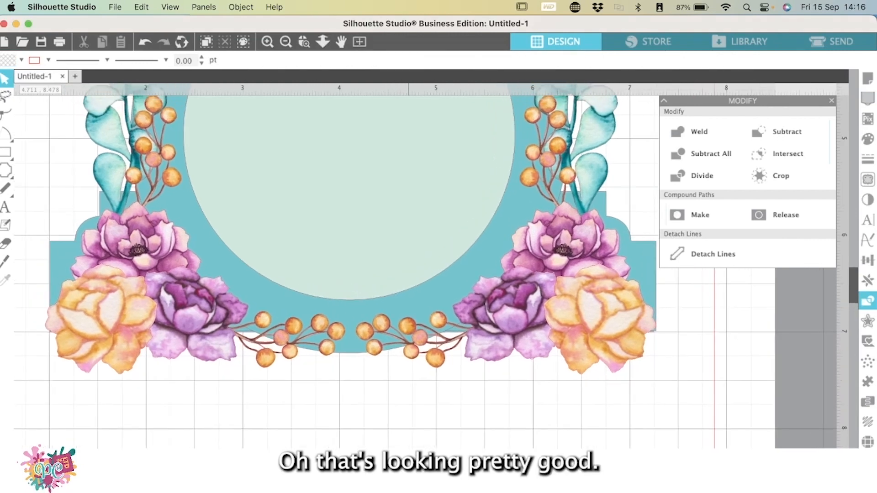
scroll(559, 411, up, 2)
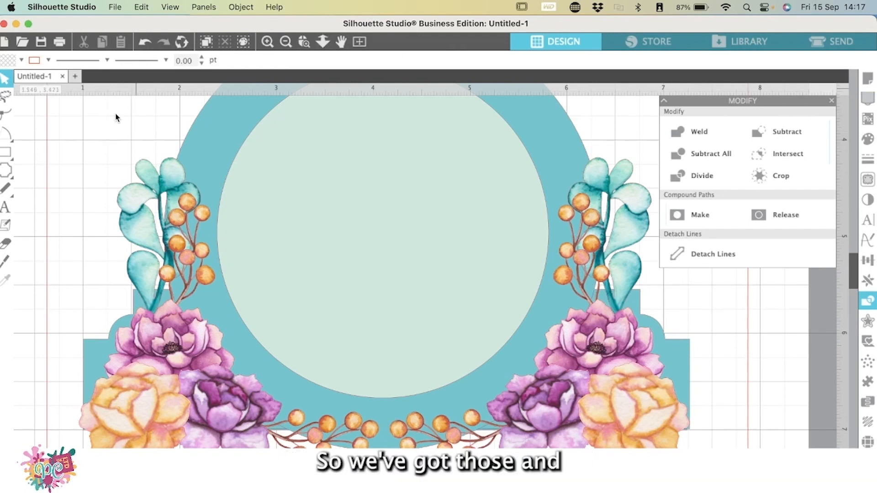
- Weld the outer teal circle and the teal base section behind the flowers into one shape
click(571, 154)
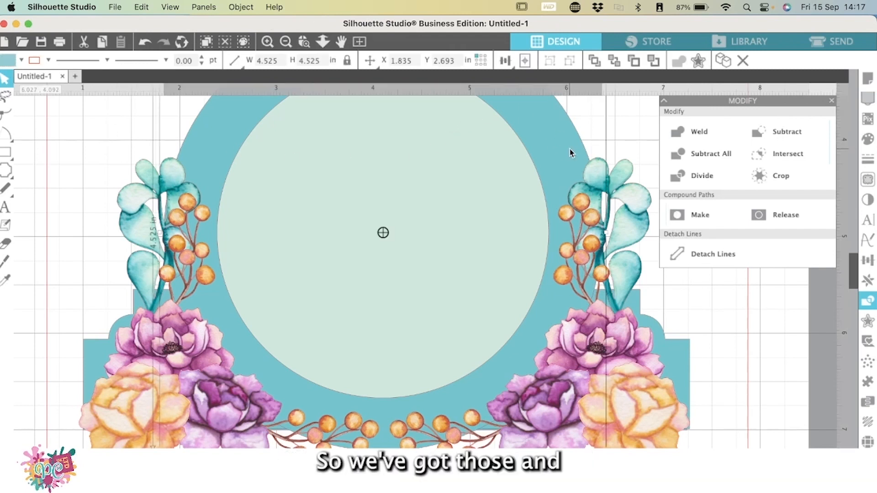
click(241, 7)
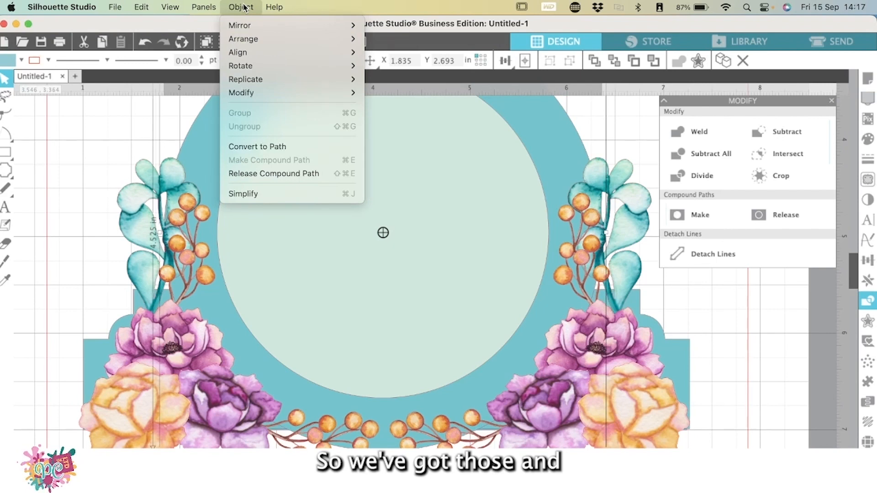
mouse_move(173, 9)
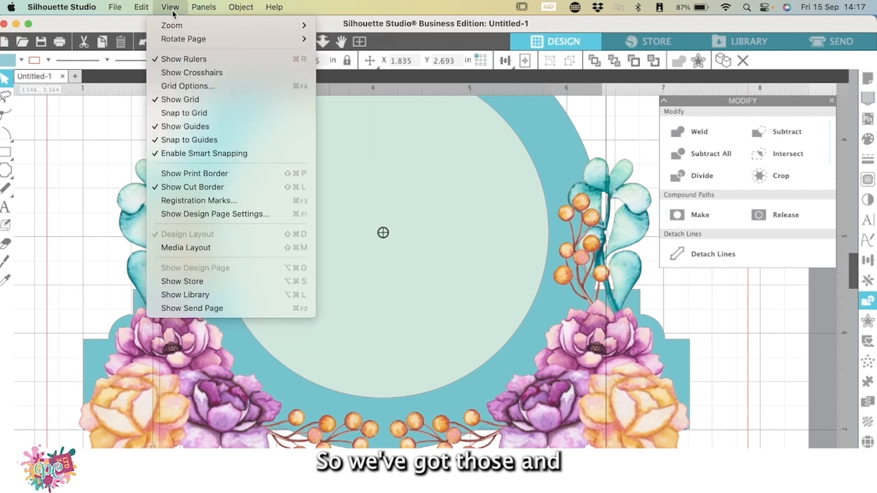
mouse_move(215, 8)
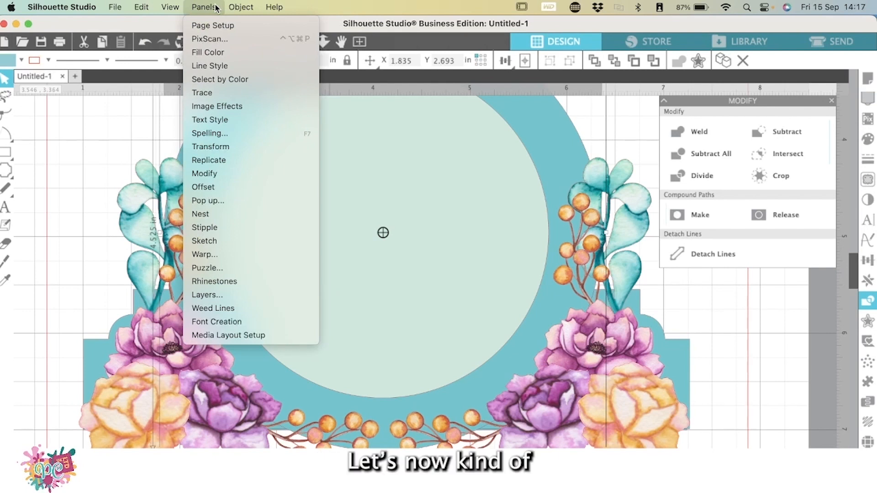
click(220, 8)
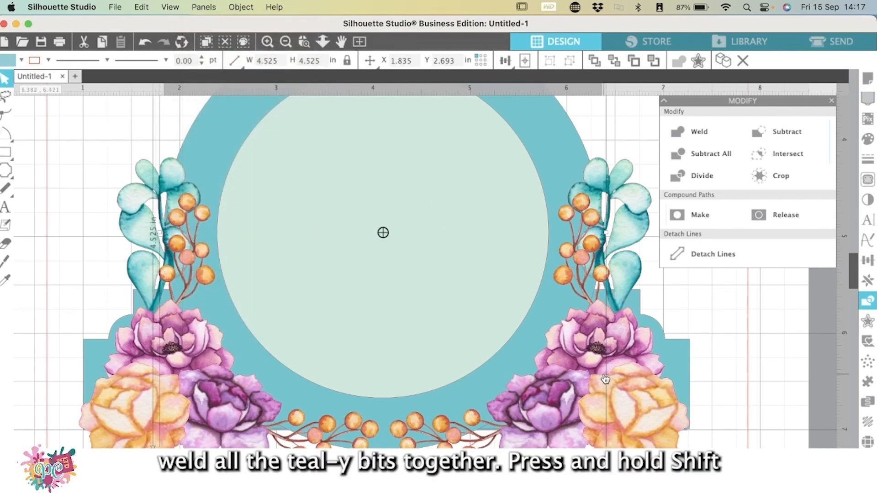
shift+click(658, 332)
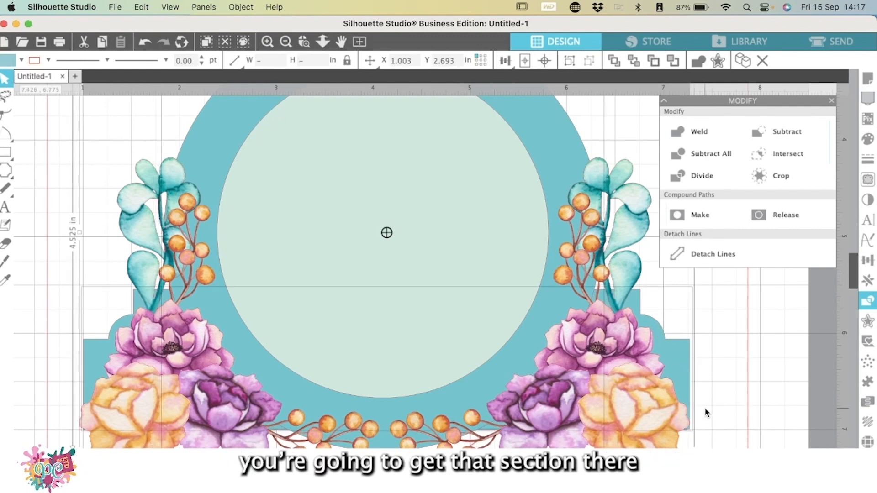
click(678, 131)
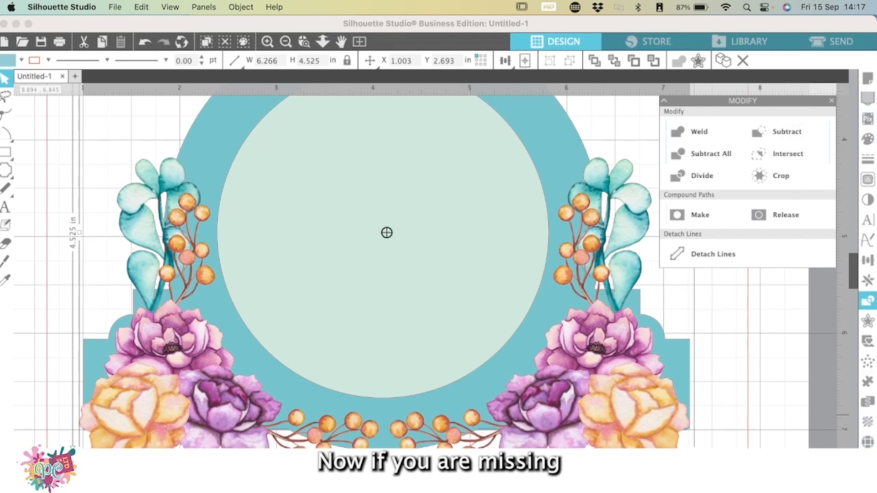
- Find the leftover rectangle in the layer structure and delete it from behind the lower flowers
click(867, 484)
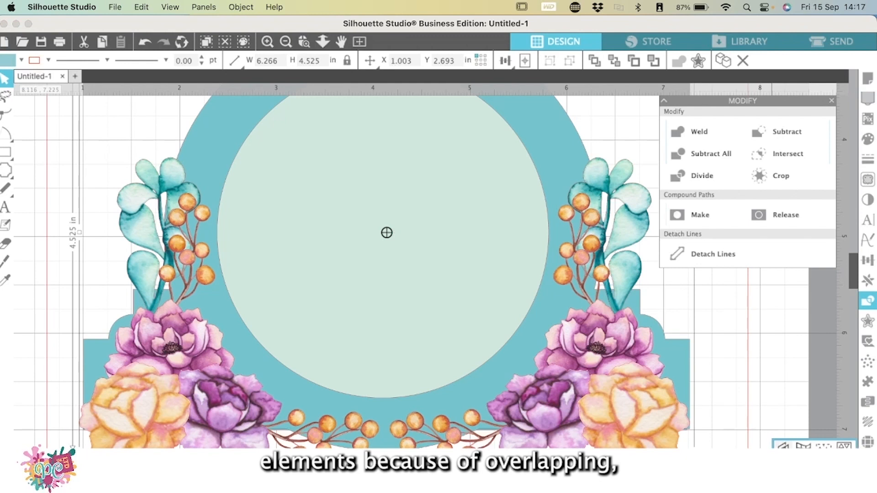
click(783, 445)
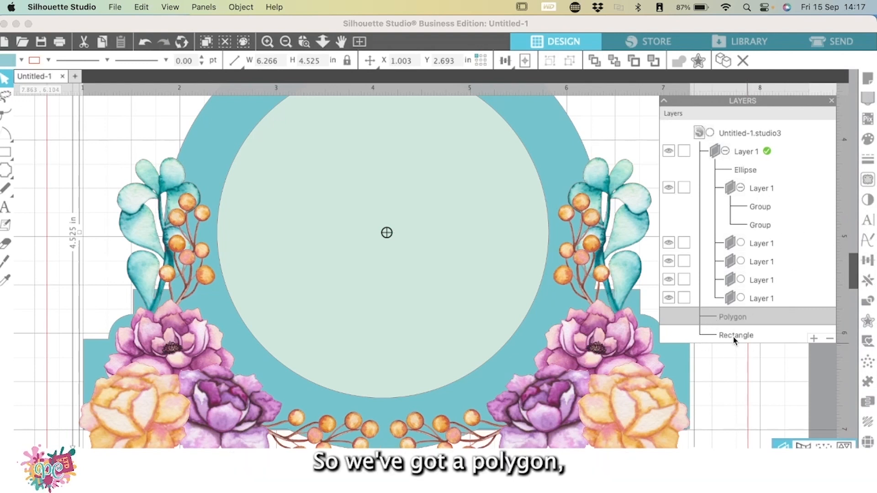
click(746, 337)
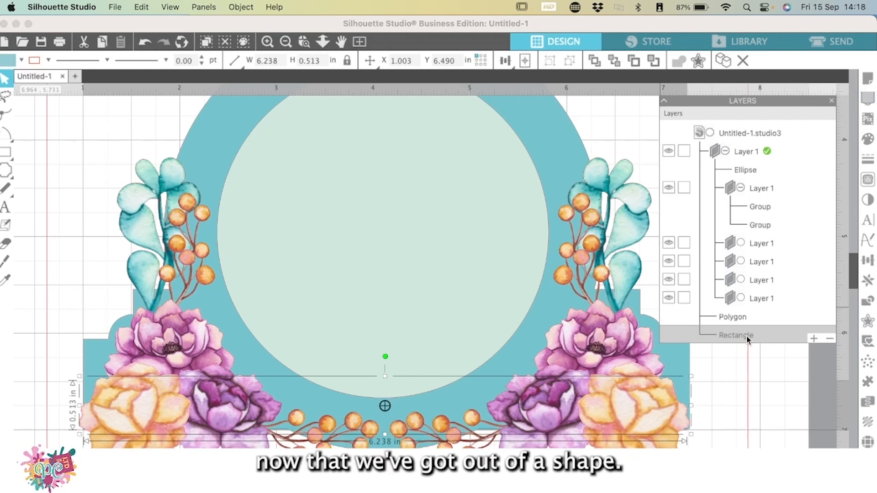
key(Delete)
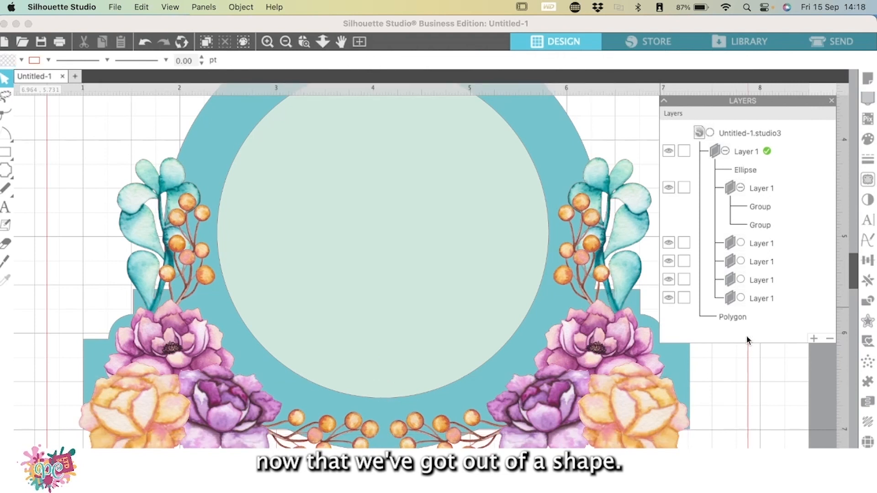
- Edit the points of the welded teal shape and delete the node at the lowest point of its bottom curve
click(682, 373)
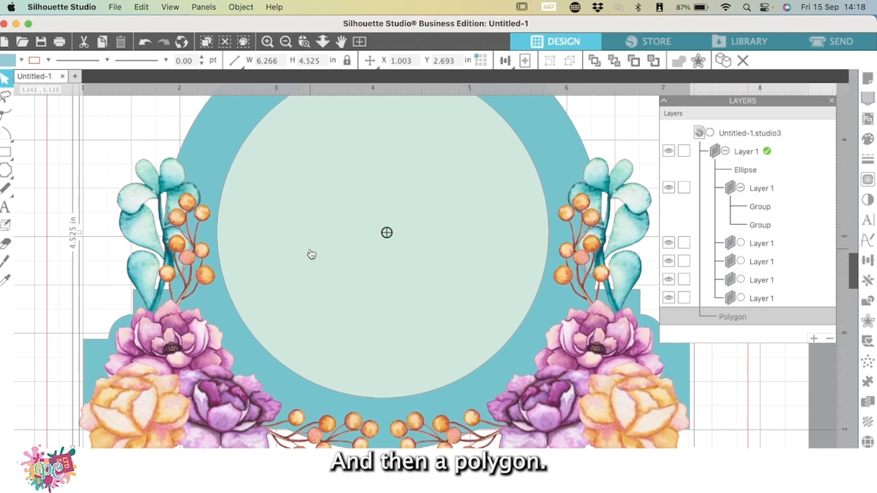
click(2, 115)
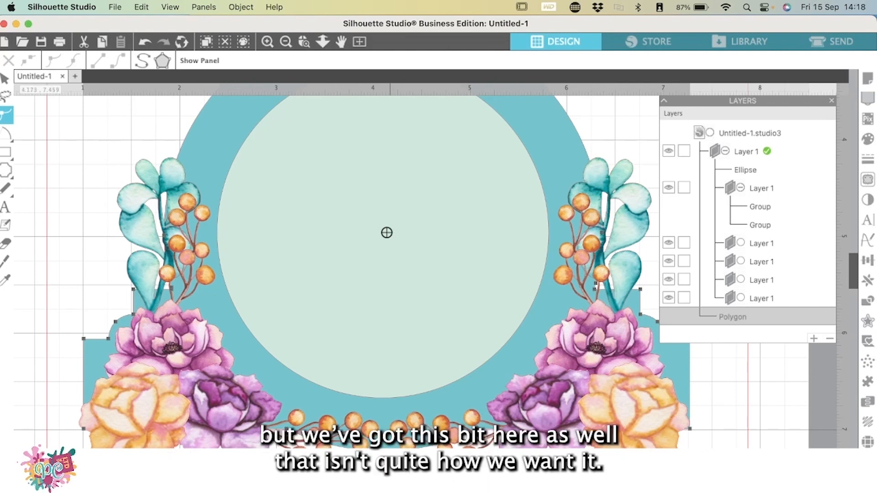
click(394, 460)
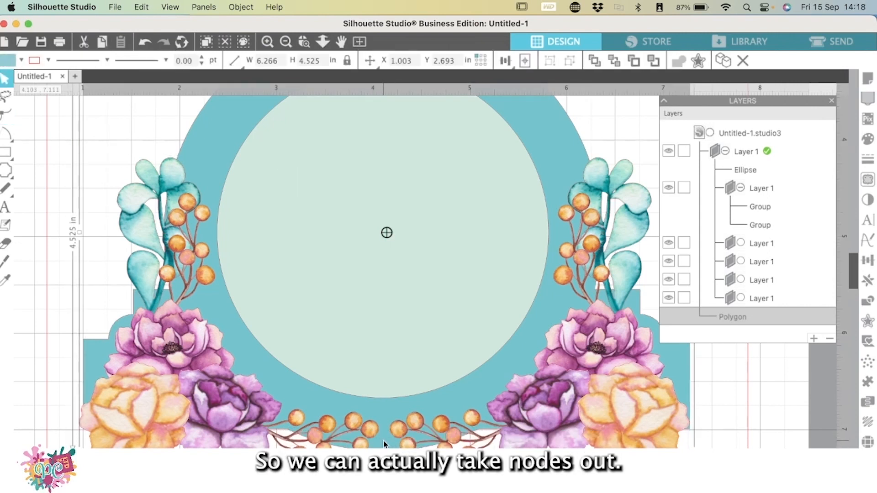
double_click(386, 437)
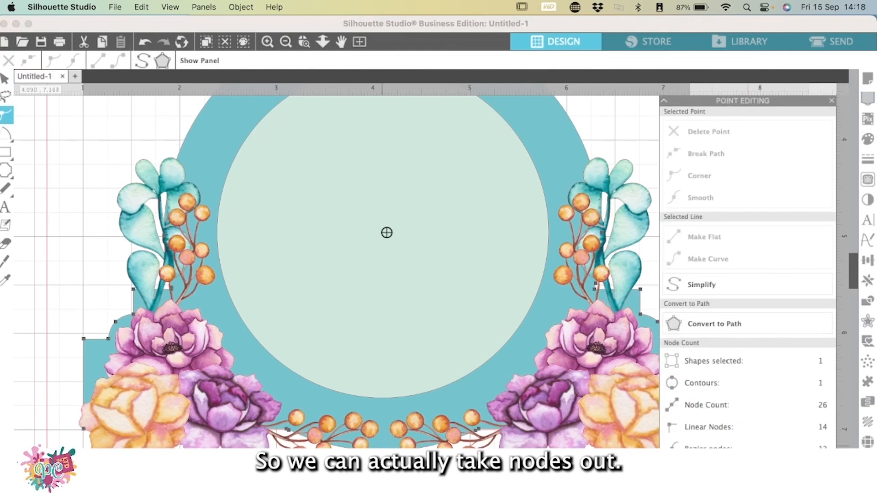
click(382, 450)
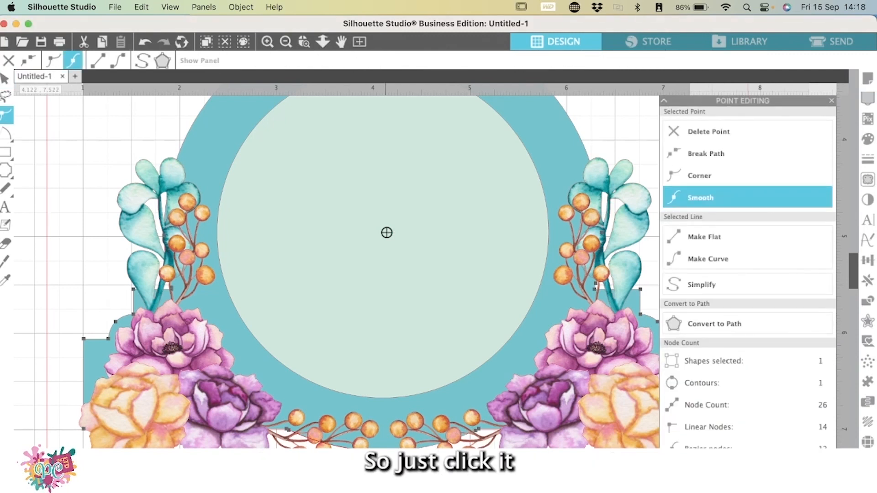
key(Delete)
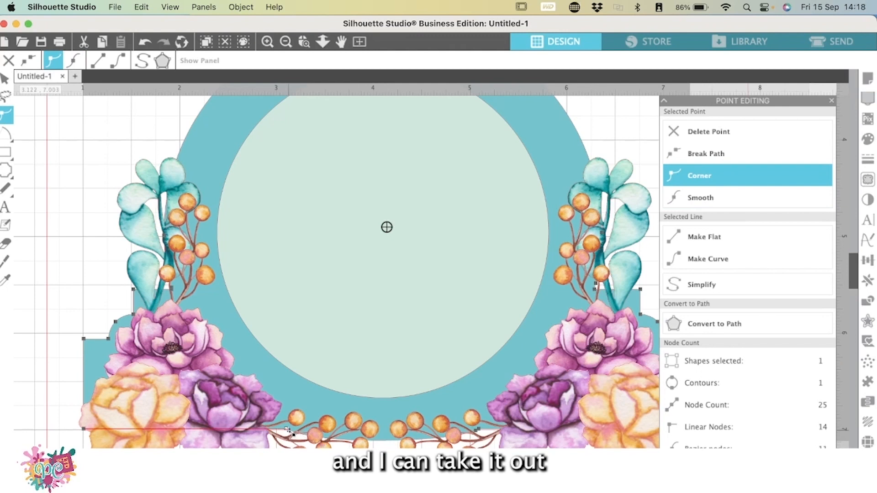
- Delete the remaining four nodes between the welded shape's two bottom corners to straighten its base, and finish point editing
click(290, 430)
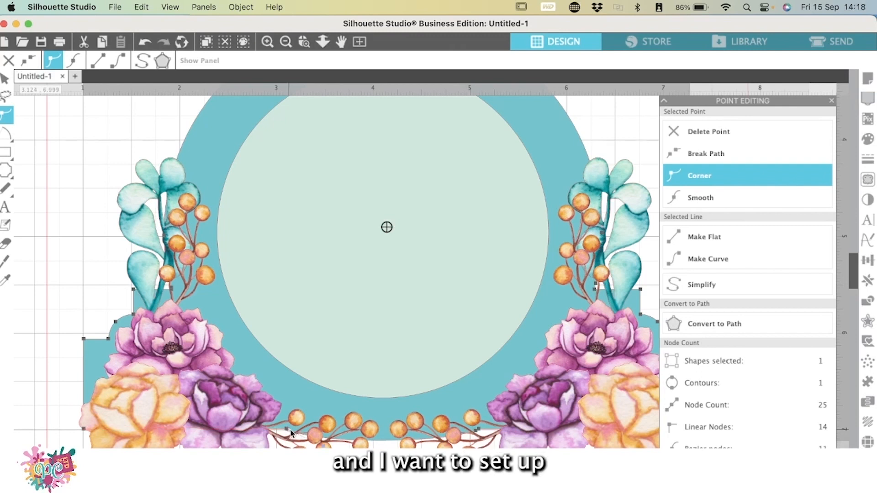
key(Delete)
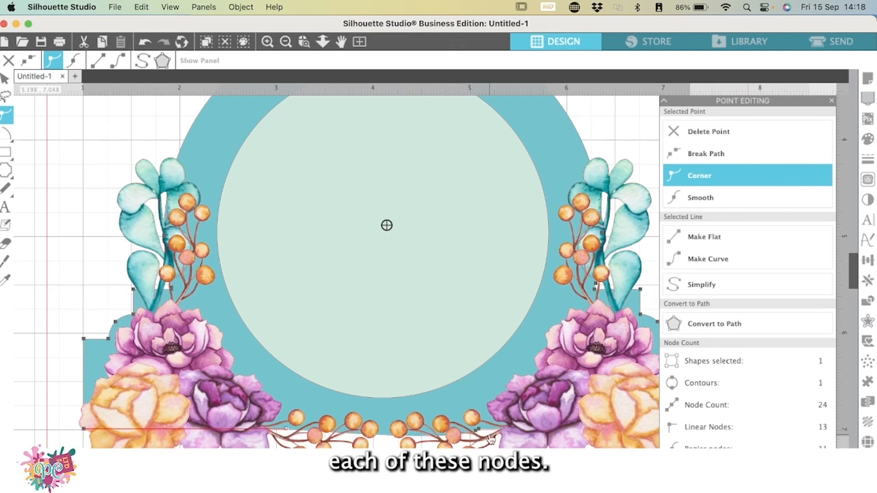
click(478, 431)
key(Delete)
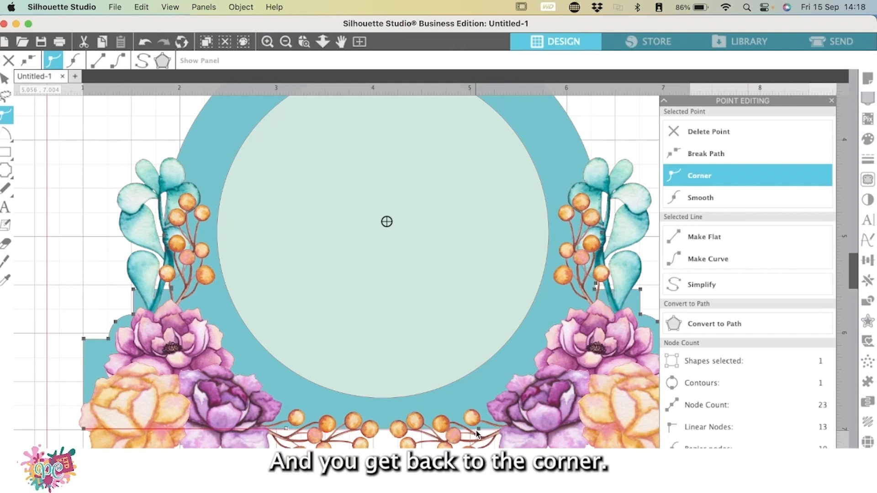
click(479, 430)
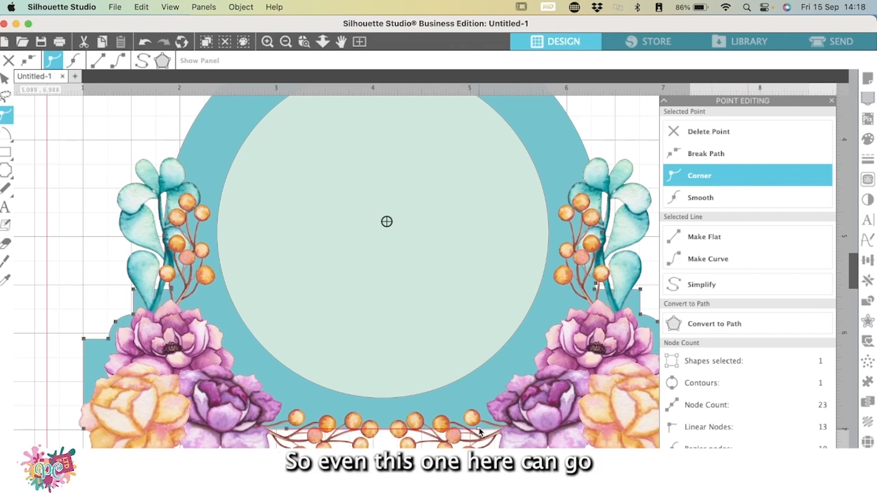
key(Delete)
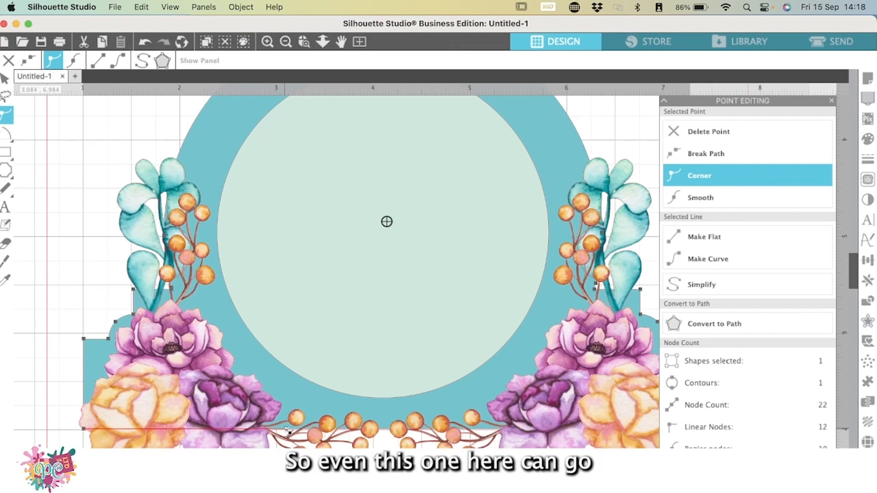
key(Delete)
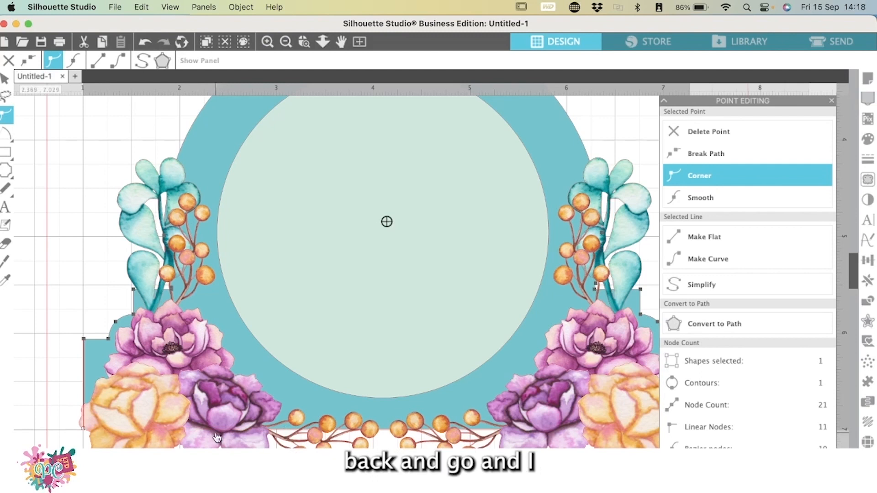
click(3, 79)
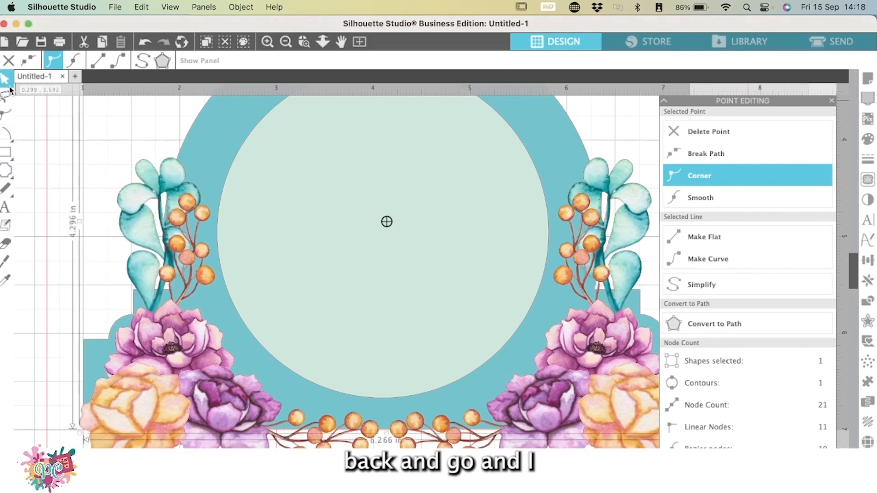
click(64, 316)
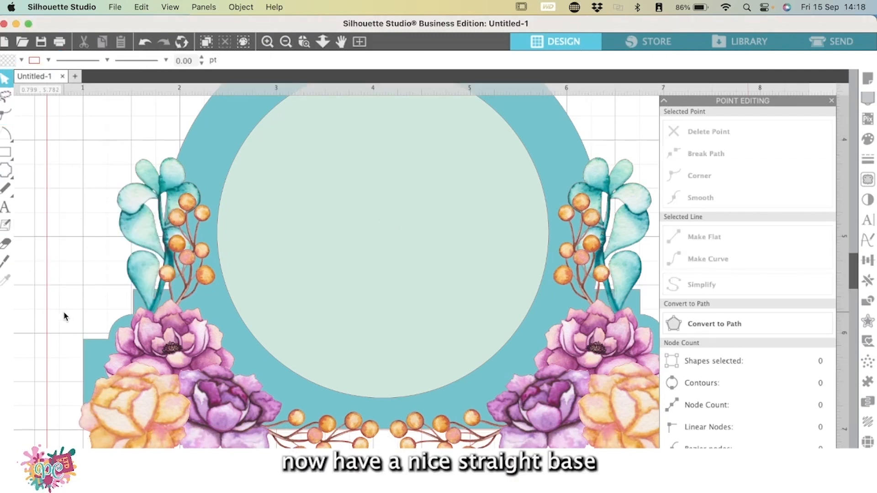
- Group the whole floral design, including the circles, the welded teal panel and all flowers
key(super+1)
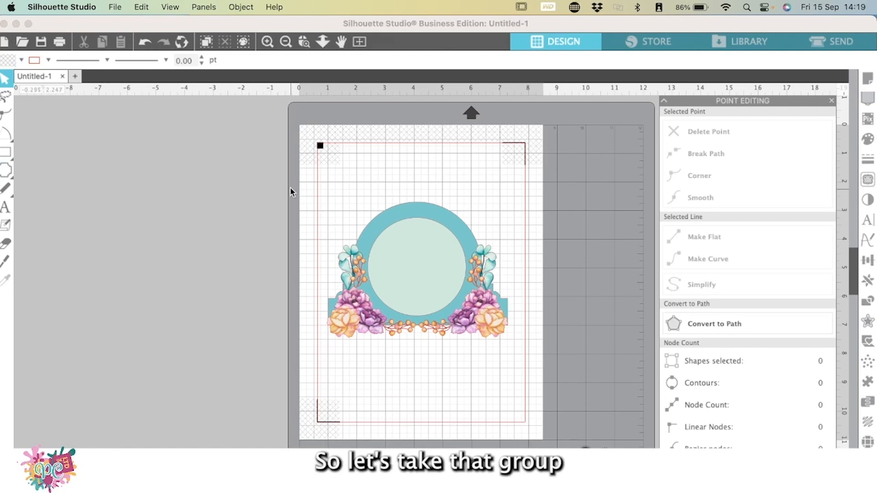
drag(289, 187, 578, 343)
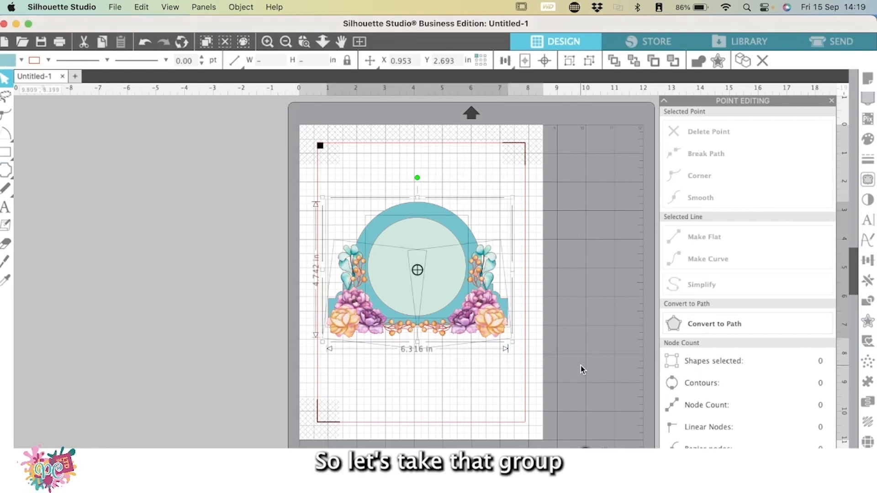
key(super+g)
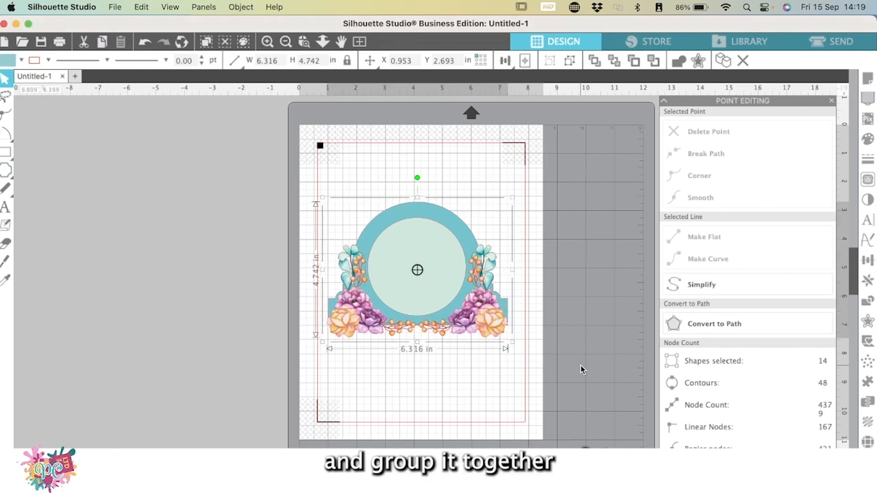
- Move the grouped design near the top of the page, at about X 1.21, Y 0.88 in, and mirror a copy below it
drag(446, 294, 449, 249)
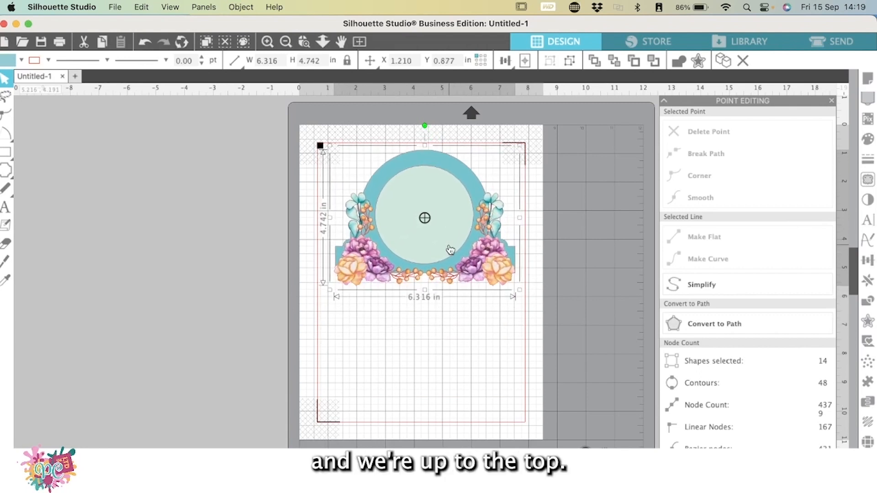
click(868, 282)
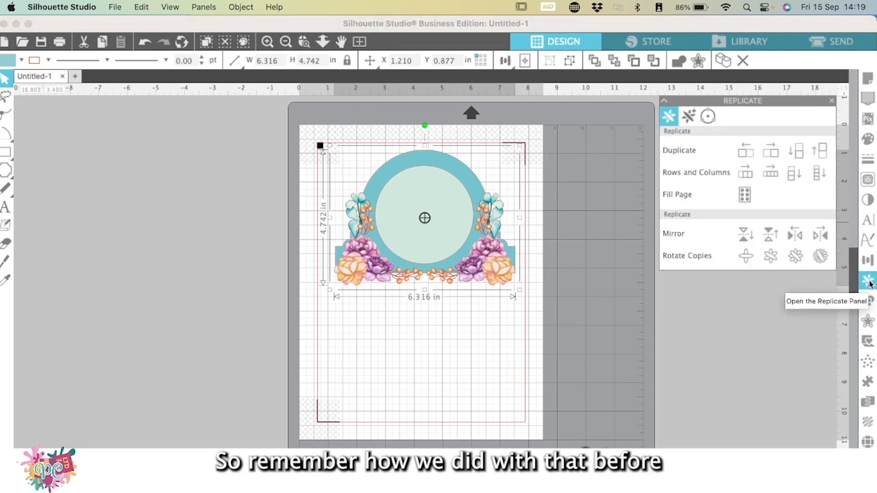
click(745, 240)
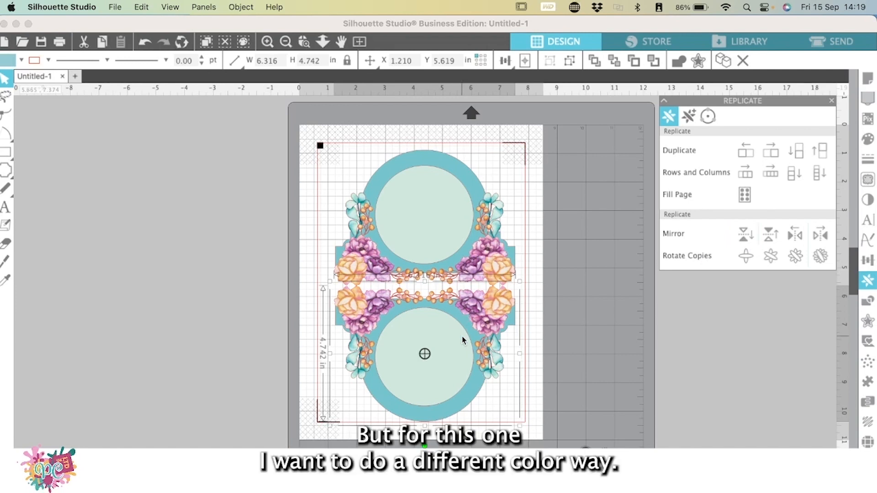
- Ungroup the lower mirrored copy and recolour its teal back panel with the purple sampled from a purple flower
click(468, 395)
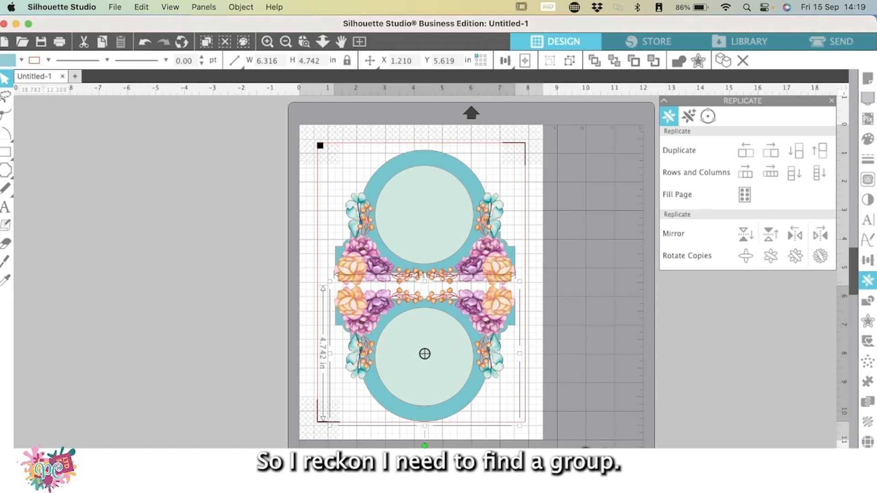
key(super+shift+g)
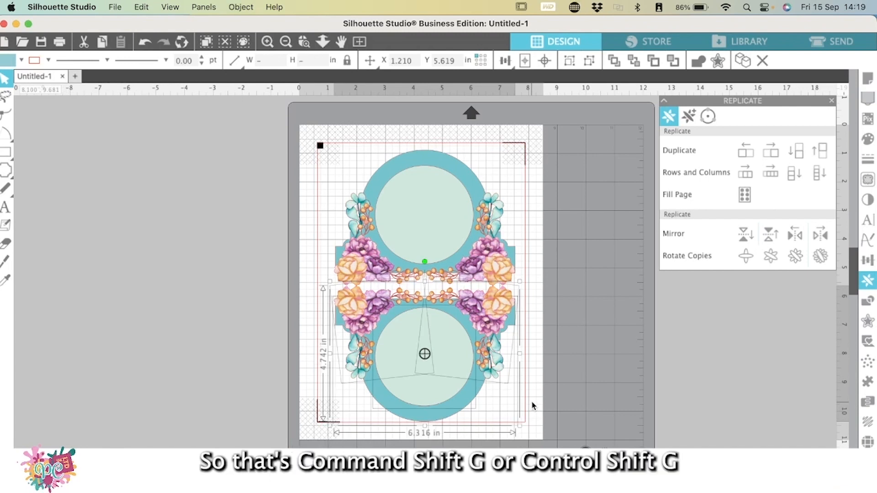
click(538, 379)
click(440, 414)
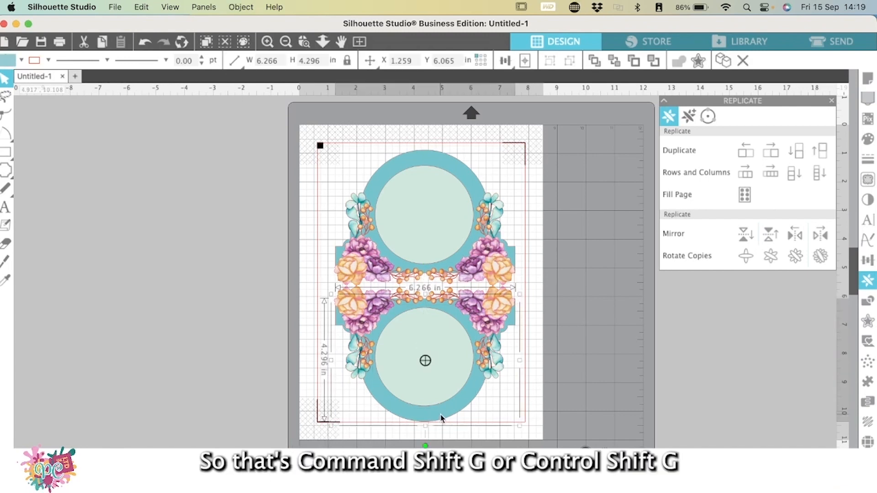
click(20, 60)
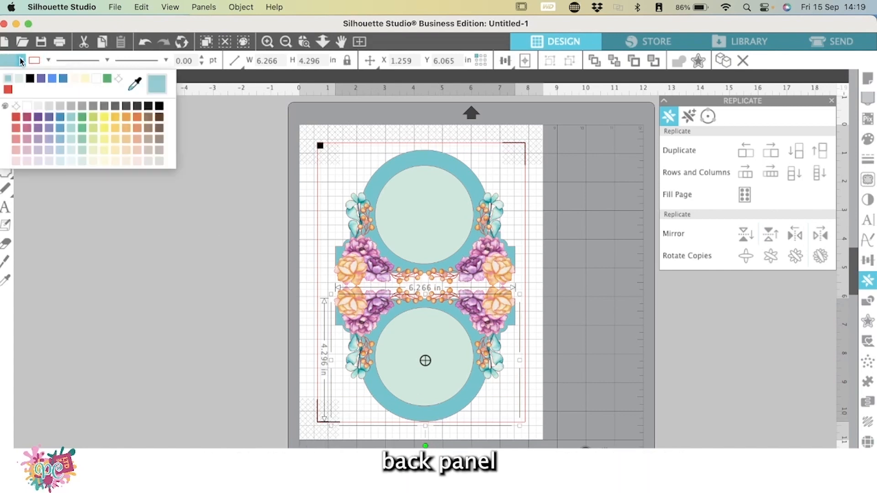
click(134, 84)
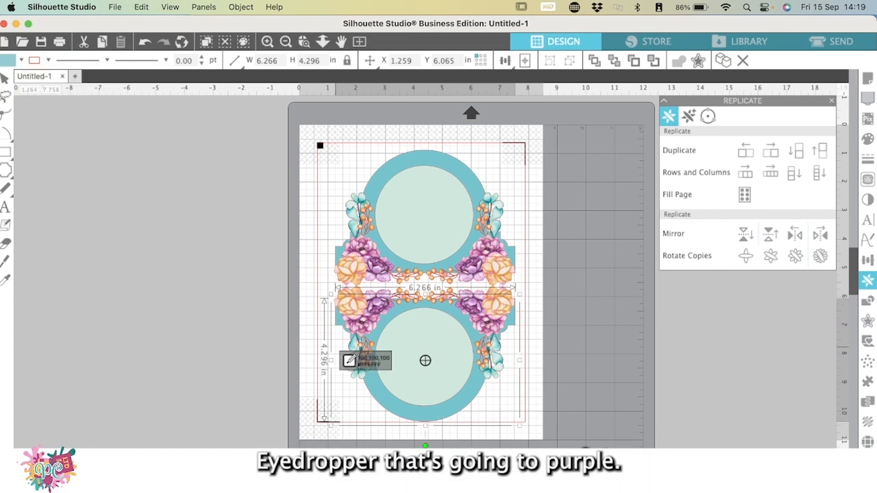
click(376, 306)
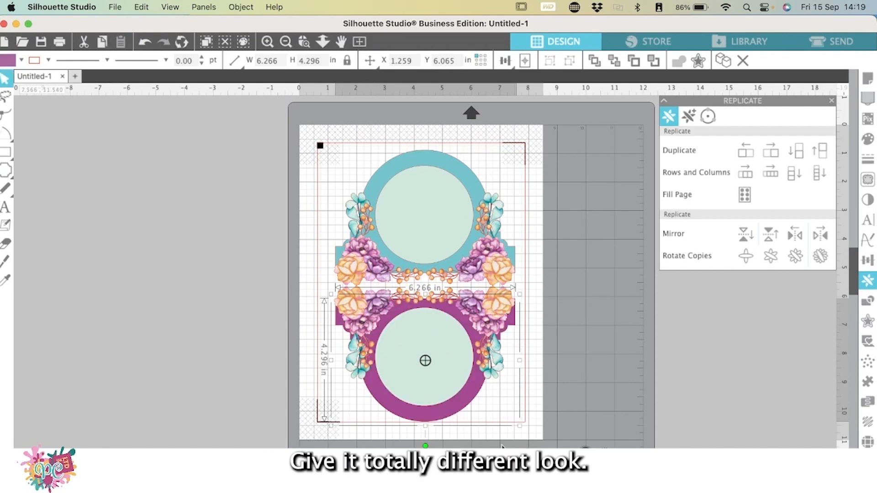
- Fill the lower copy's circle with the pale peach sampled from the orange flower
click(418, 380)
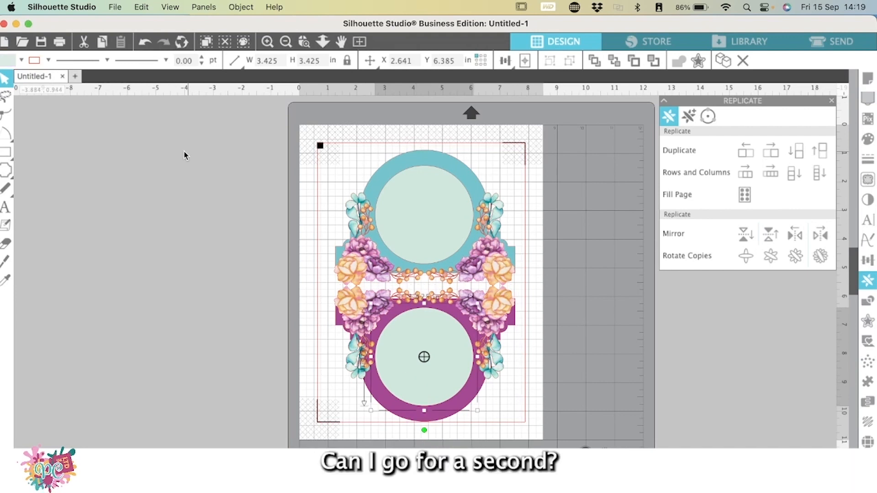
click(21, 60)
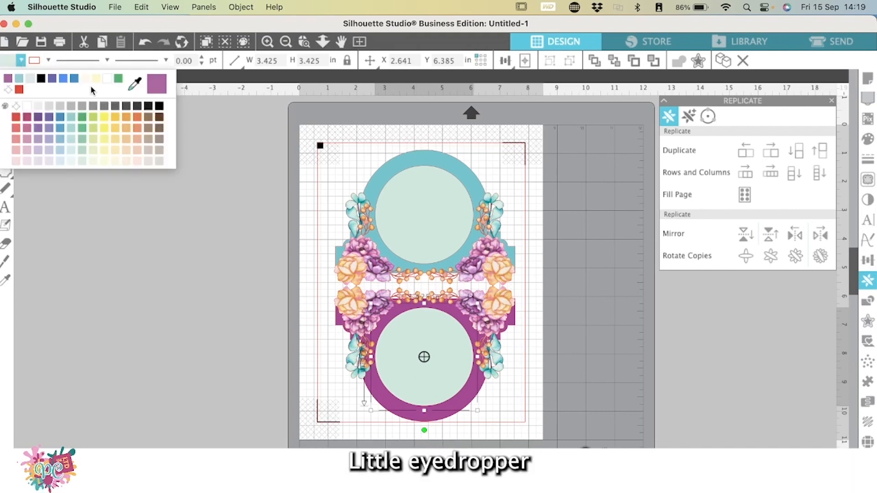
click(134, 83)
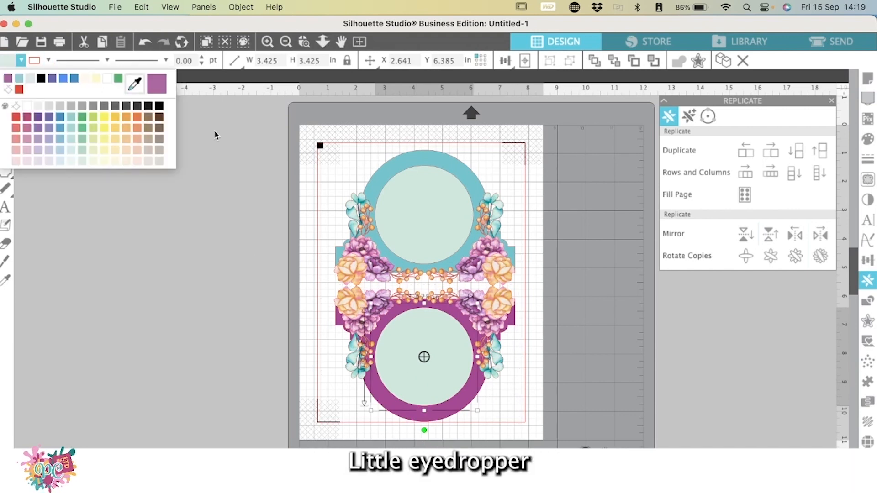
click(347, 300)
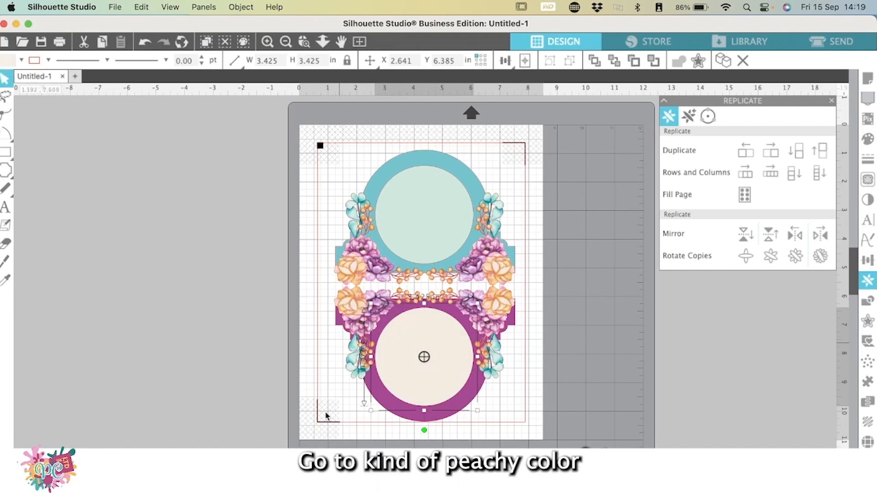
click(249, 409)
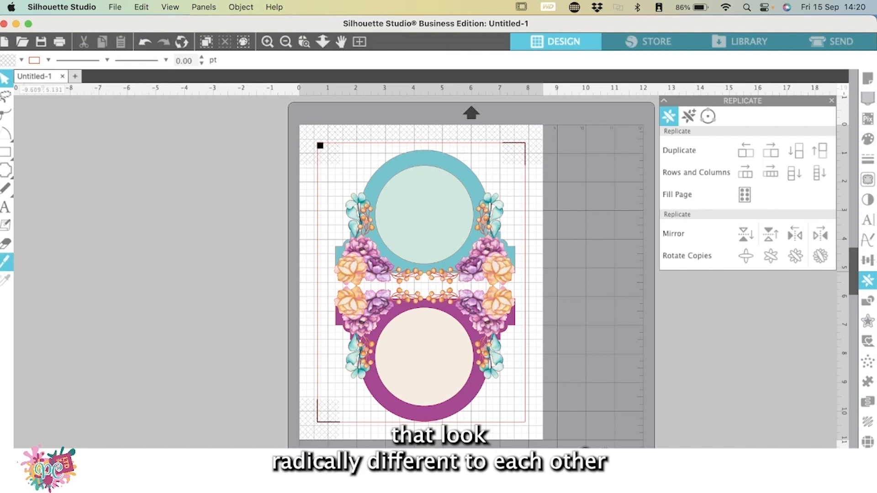
- Select every piece of the lower purple copy and group it again
click(283, 195)
click(378, 163)
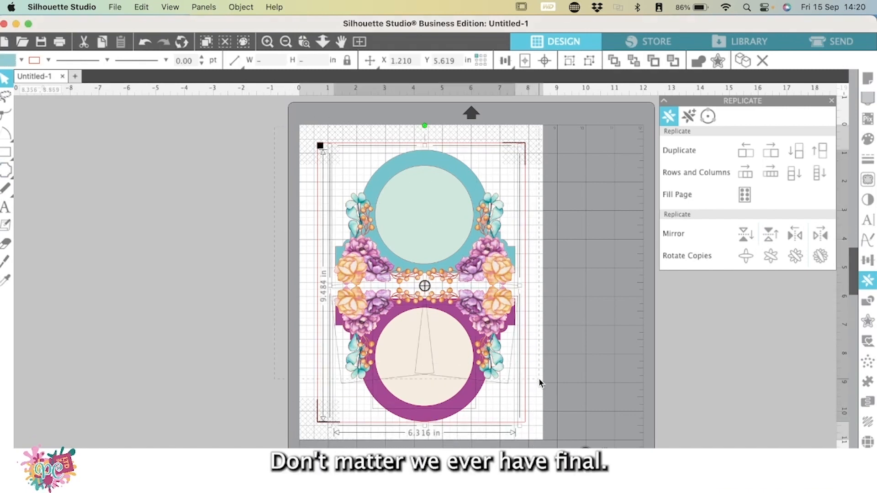
click(216, 437)
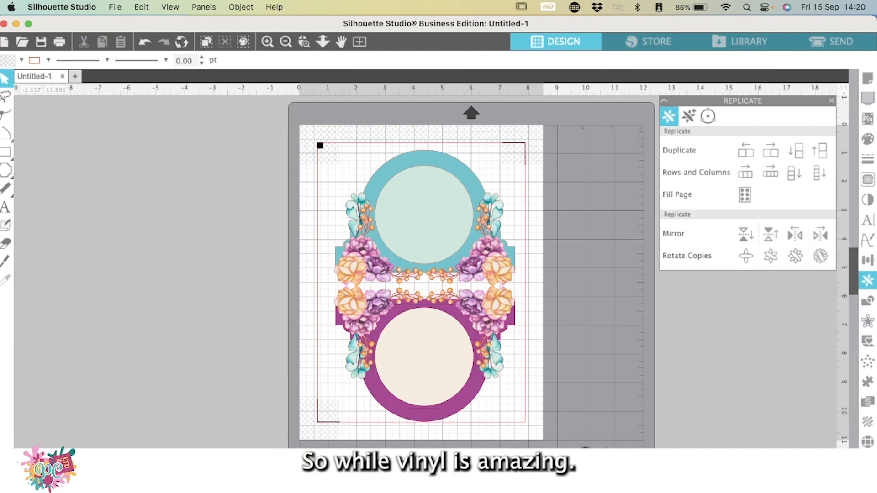
drag(227, 445, 589, 289)
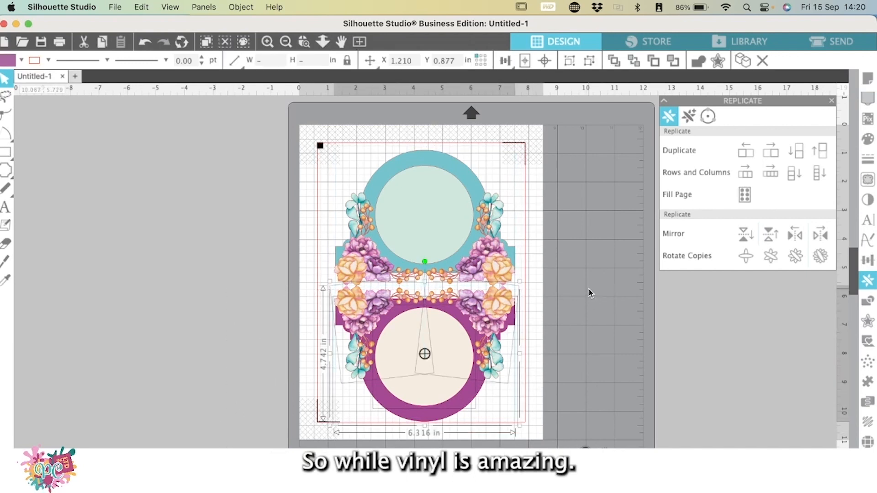
key(super+g)
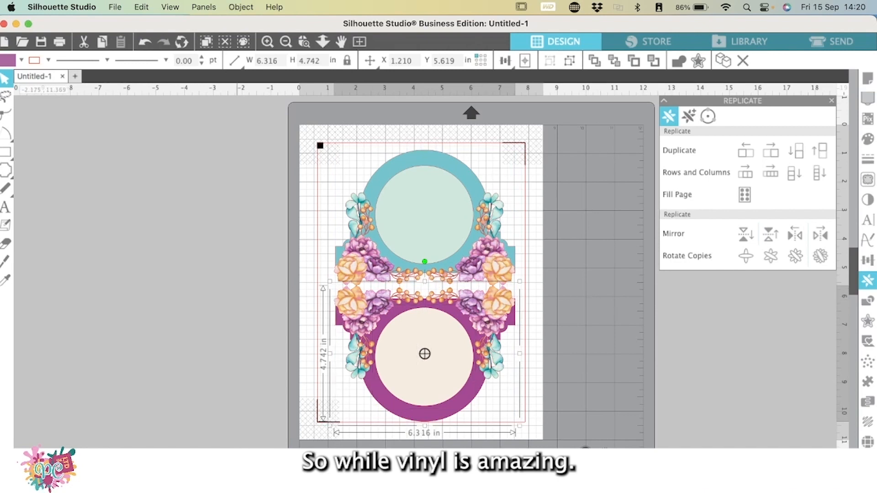
- Select both grouped designs and nudge them together to about X 1.082, Y 0.791 in within the print border
click(236, 450)
key(super+a)
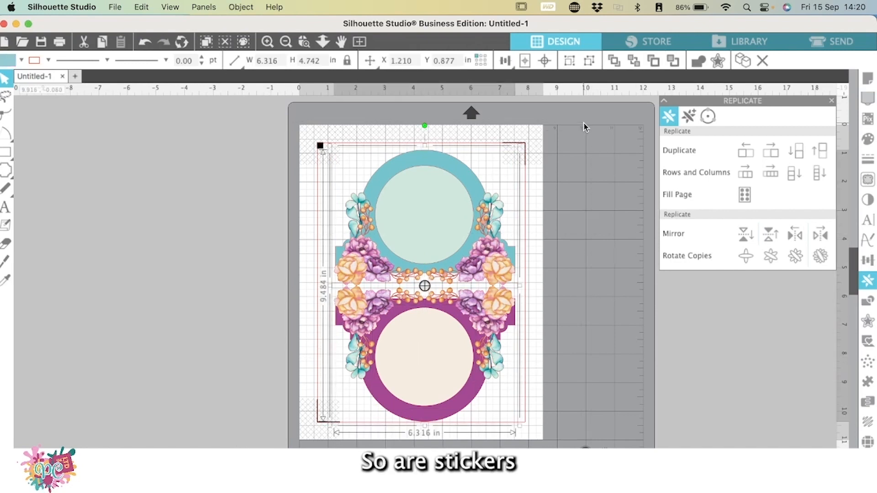
key(Up)
key(Up)
key(Up)
key(Up)
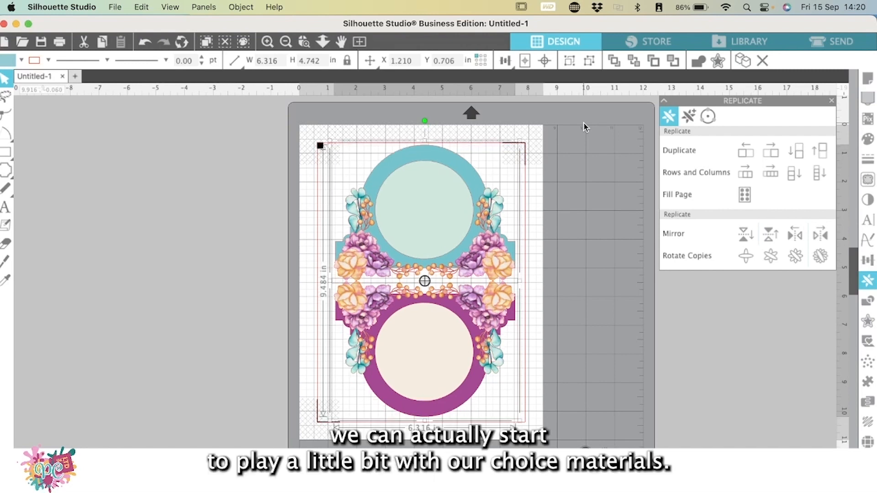
key(Down)
key(Down)
key(Down)
key(Down)
key(Left)
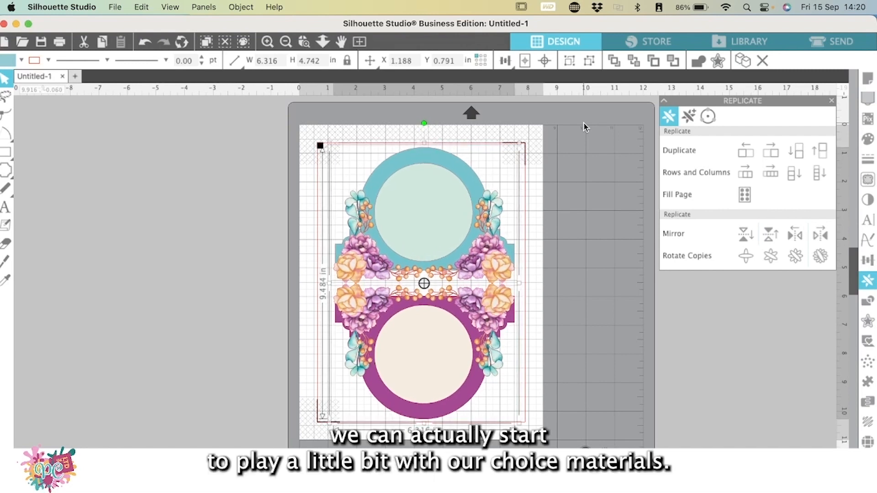
key(Left)
key(Left)
key(Left)
key(Left)
key(Left)
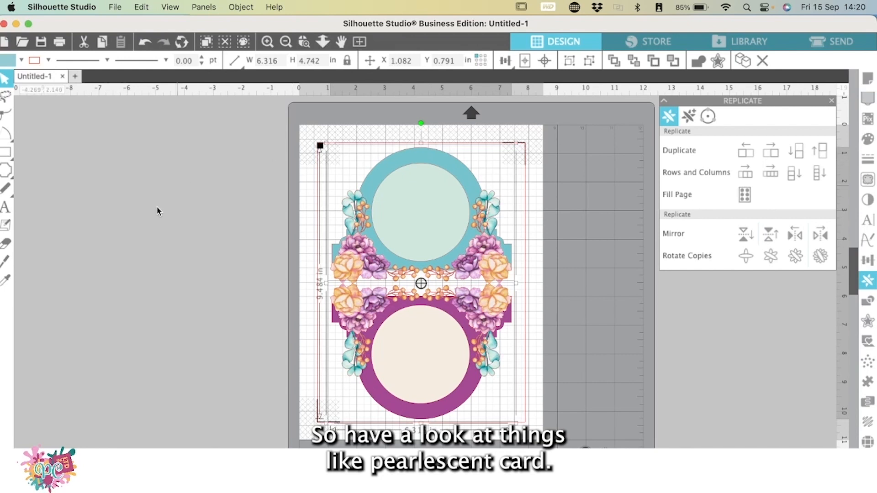
click(167, 257)
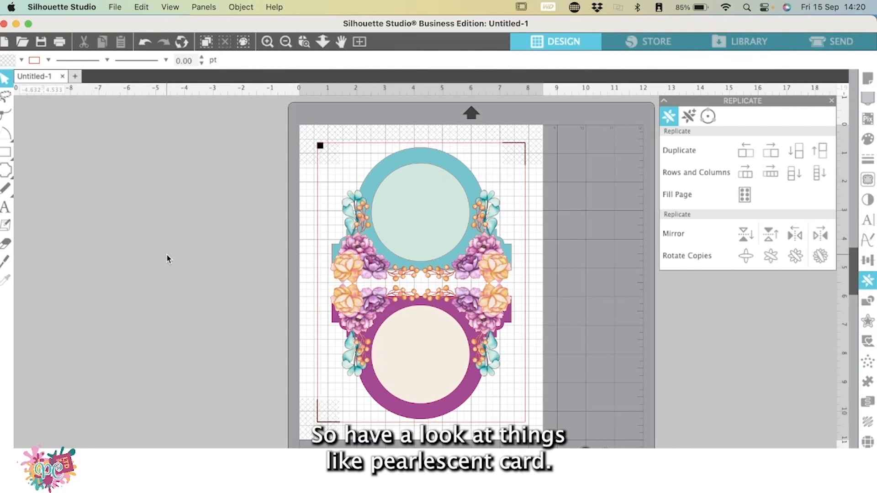
- Nudge the purple design down to about Y 5.600 in to separate its flowers from the teal design's
scroll(167, 255, up, 5)
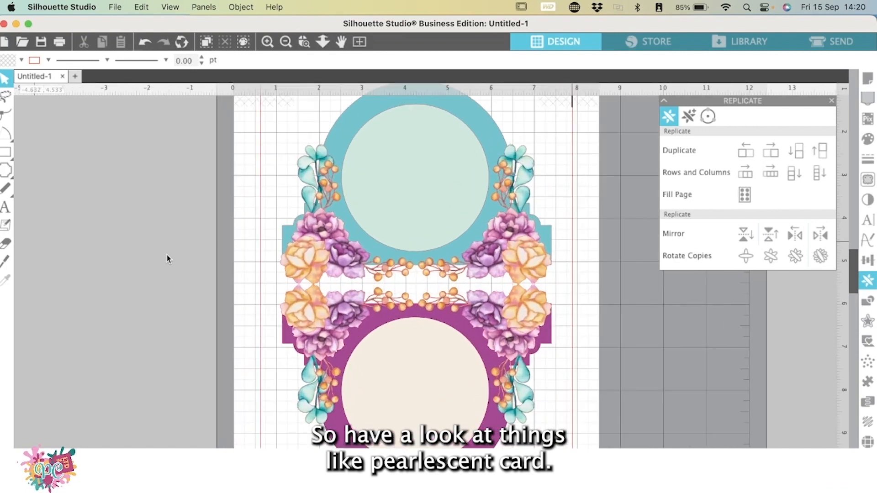
scroll(196, 338, up, 3)
scroll(303, 347, down, 5)
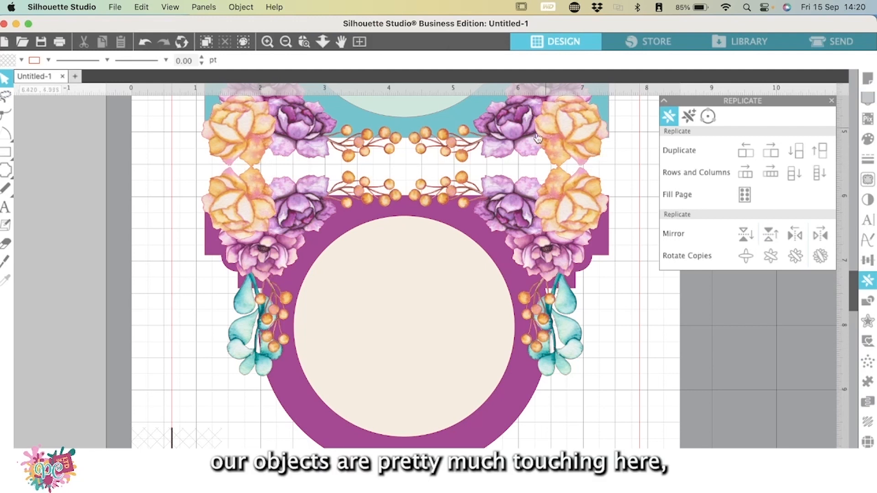
click(327, 433)
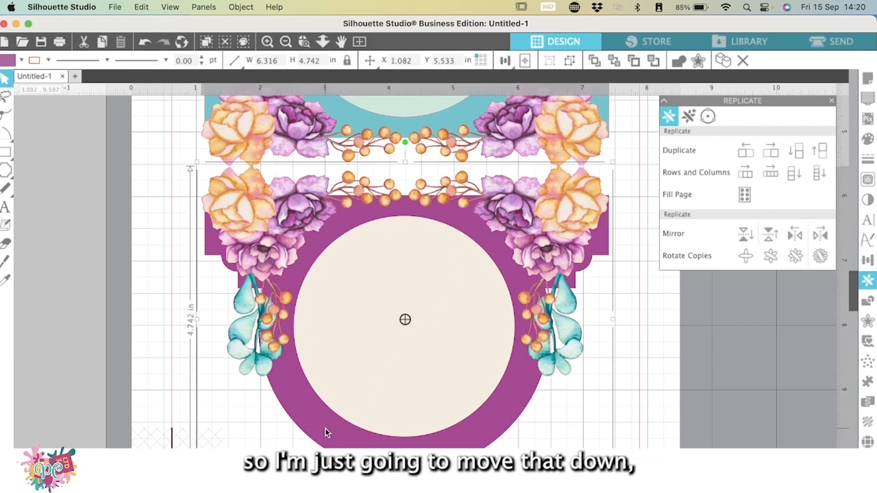
key(Down)
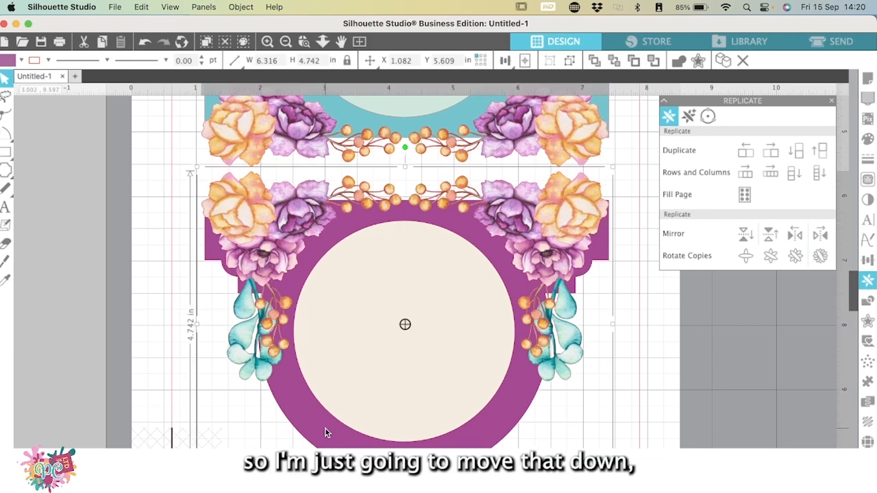
key(Up)
scroll(327, 433, up, 3)
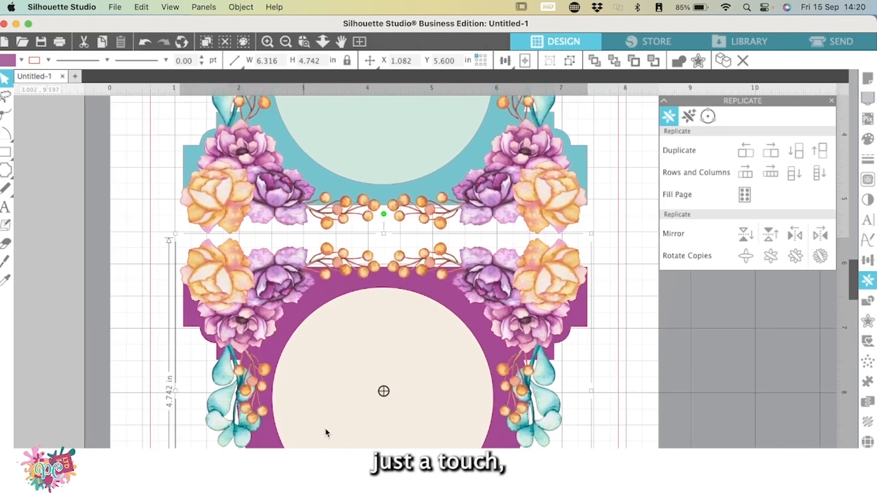
- Nudge the teal design up to about Y 0.725 in, just inside the upper print border
scroll(325, 433, up, 10)
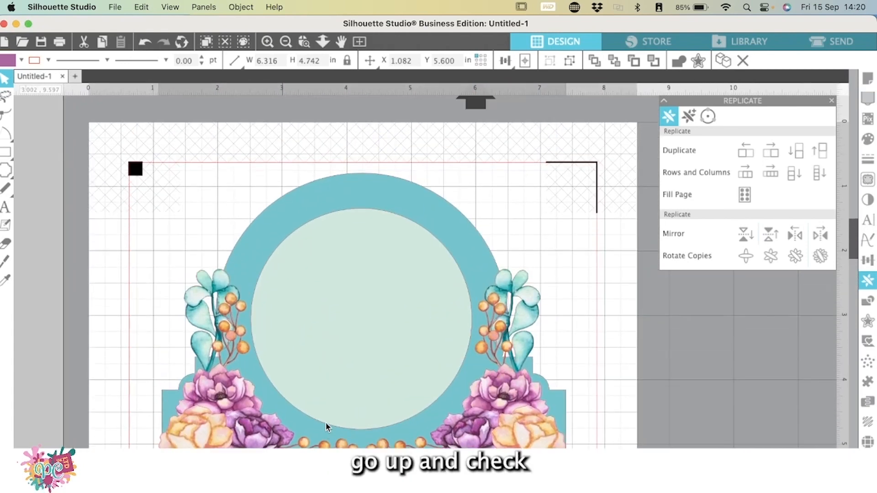
click(277, 333)
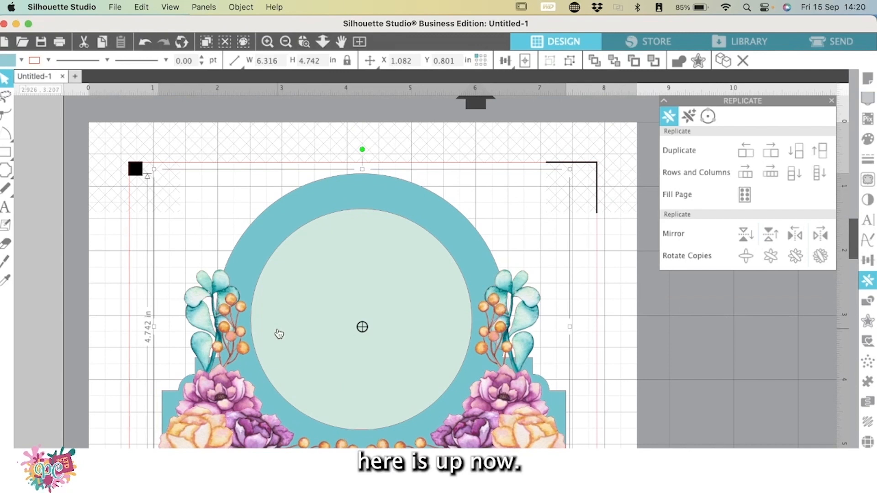
key(Up)
key(Up)
key(Up)
key(Up)
key(Up)
key(Up)
key(Up)
key(Up)
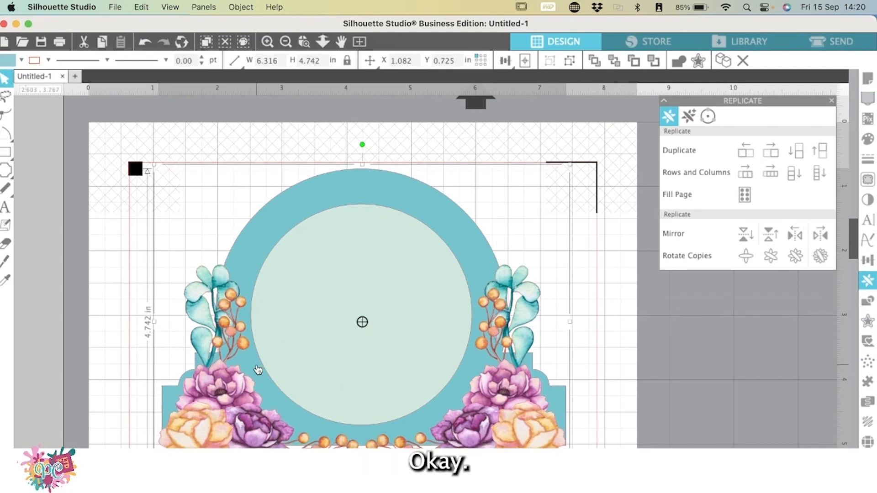
click(64, 404)
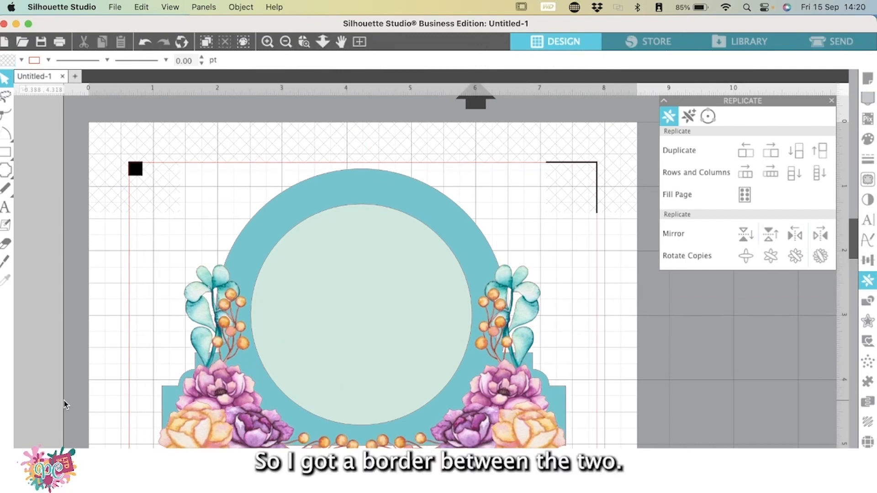
- Add the two-line text "Happy Anniversary" inside the pale circle of the teal design
scroll(65, 404, down, 5)
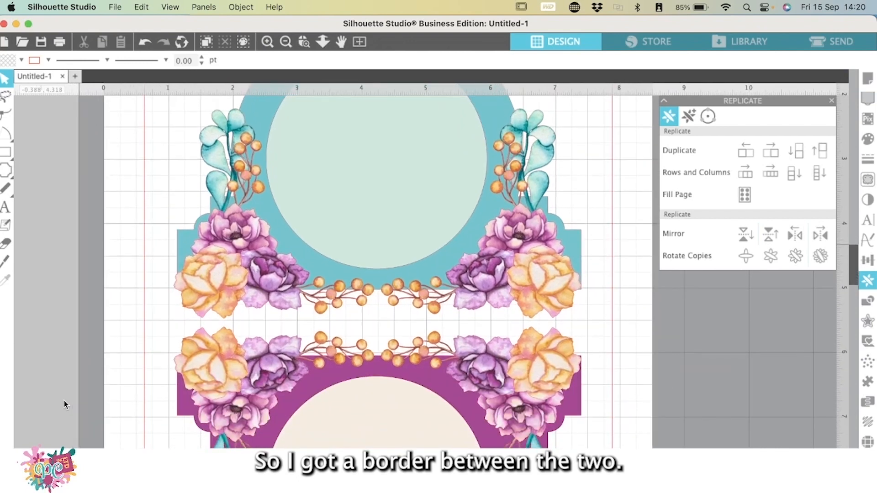
scroll(65, 403, down, 3)
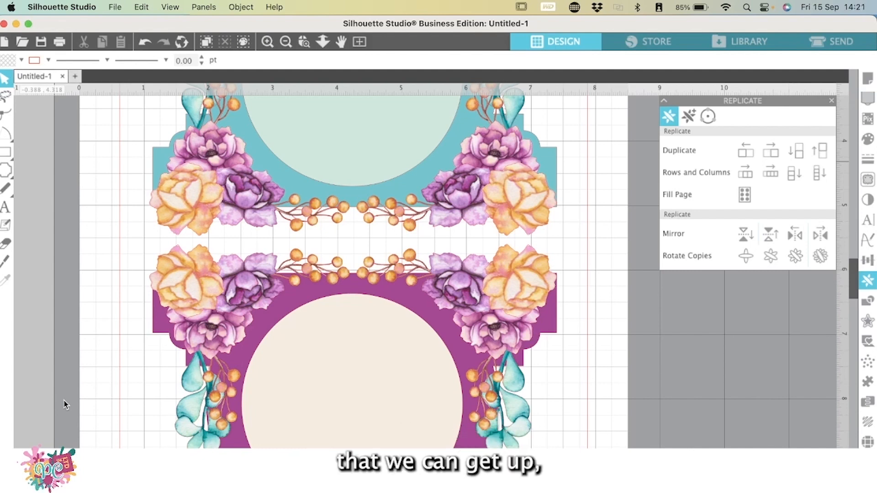
scroll(65, 404, up, 4)
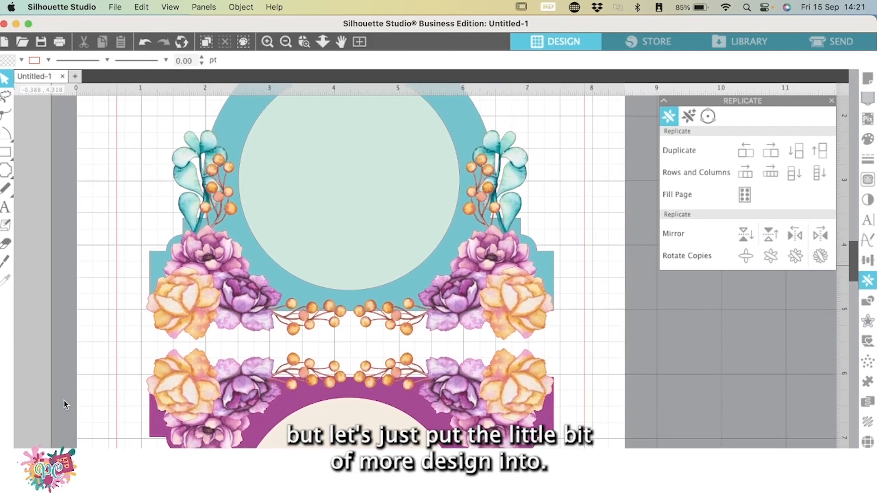
scroll(63, 280, up, 2)
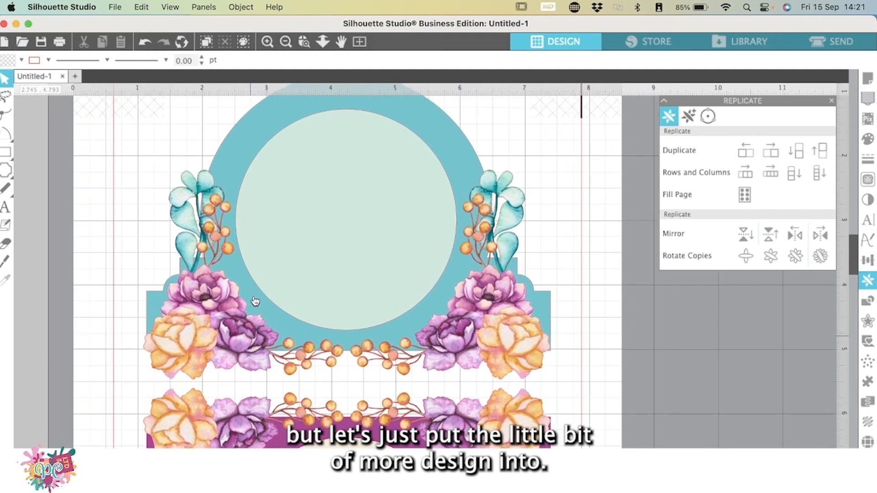
click(5, 209)
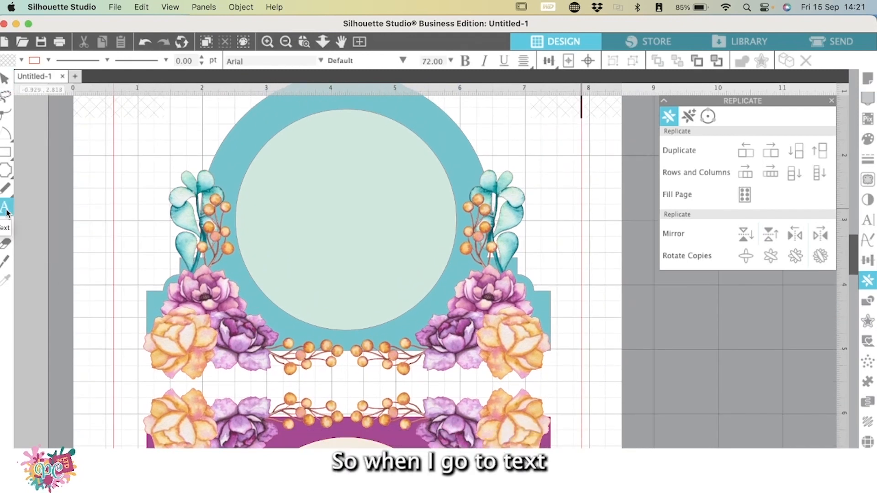
click(284, 200)
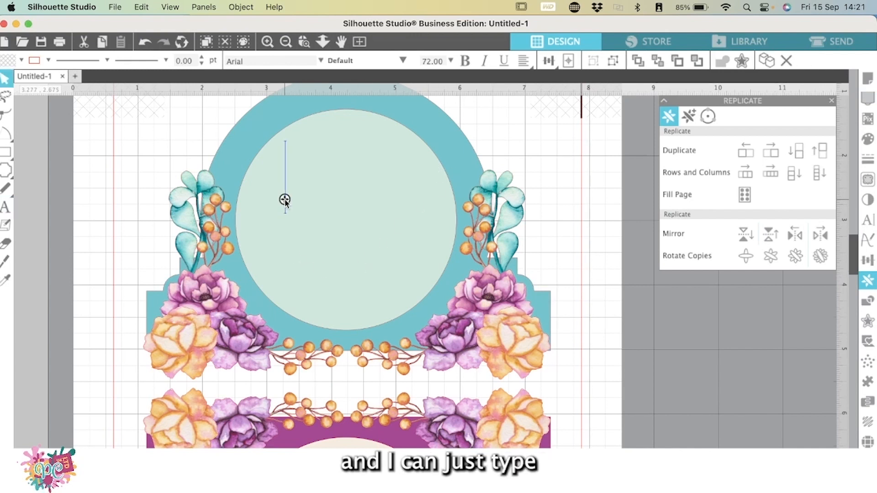
text(Hap)
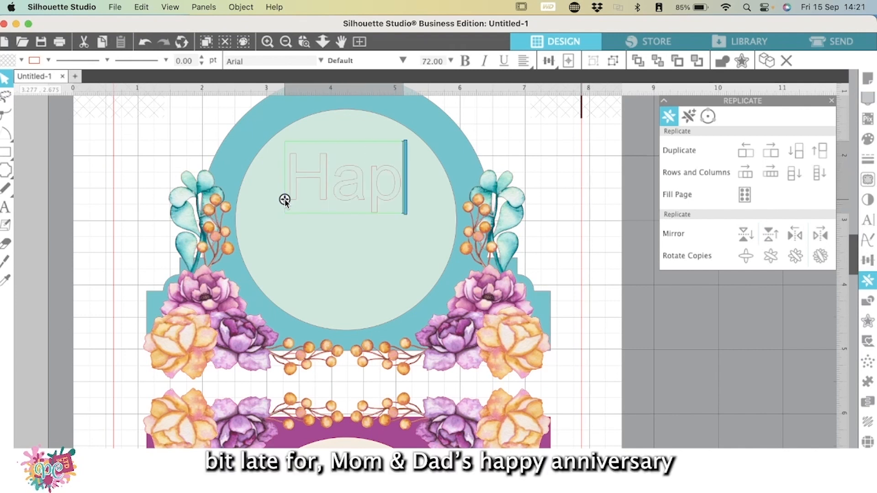
text(py)
key(Return)
text(A)
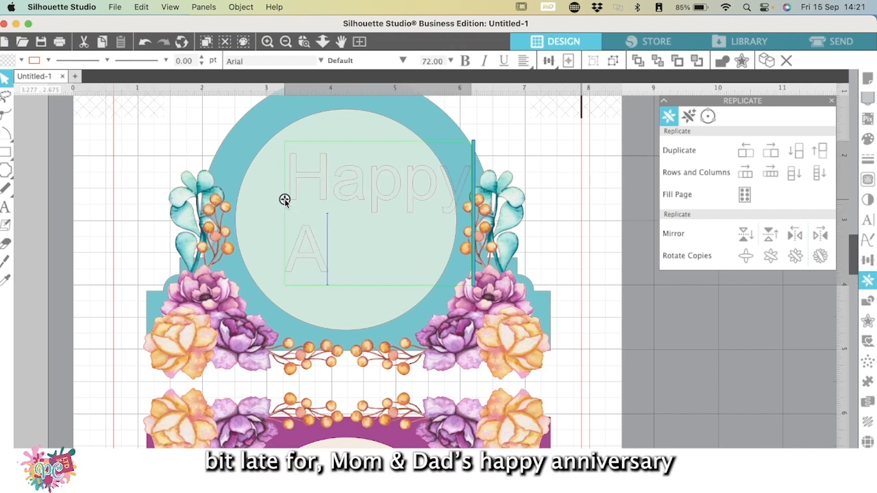
text(nniversary)
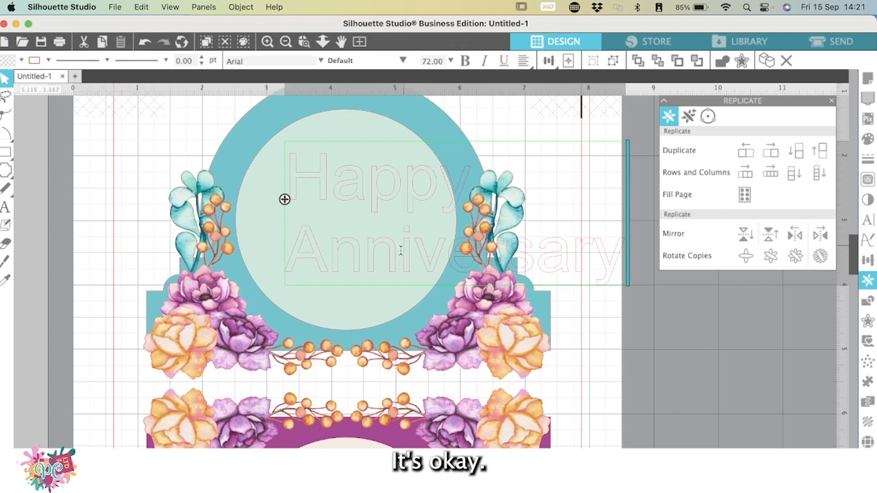
- Select the whole Happy Anniversary text and fill it with a dark purple sampled from the purple flower
key(super+a)
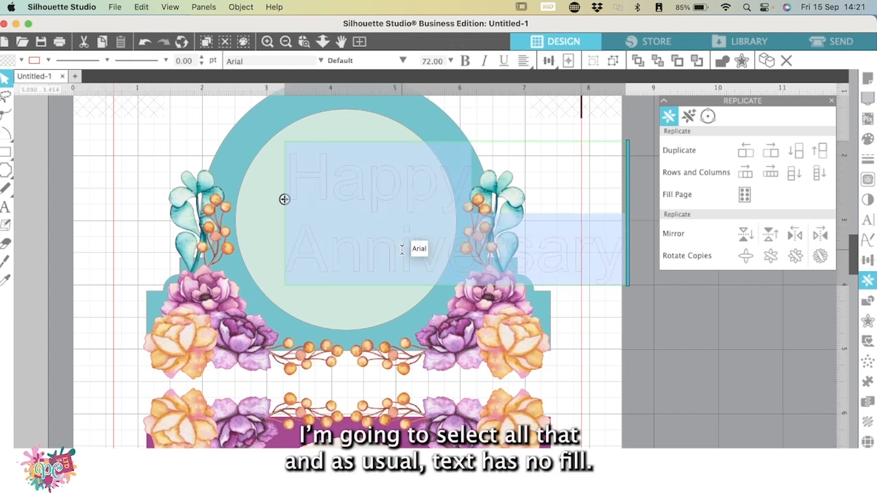
click(11, 63)
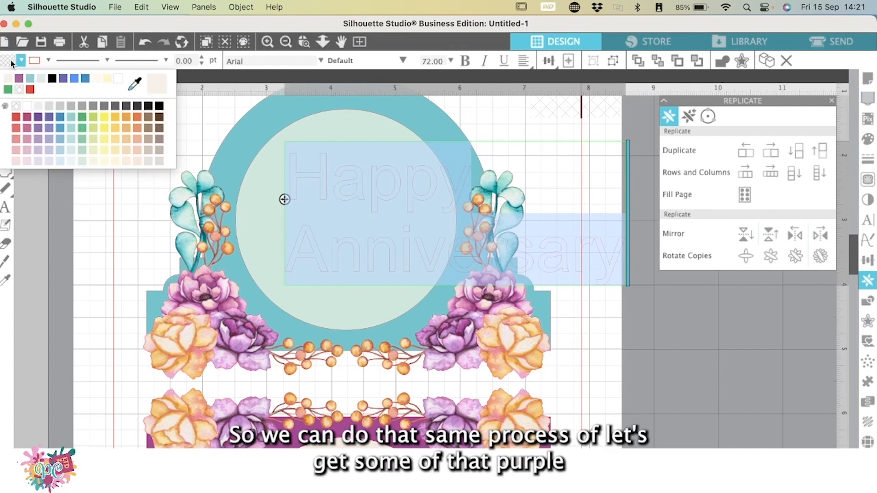
click(134, 86)
click(252, 325)
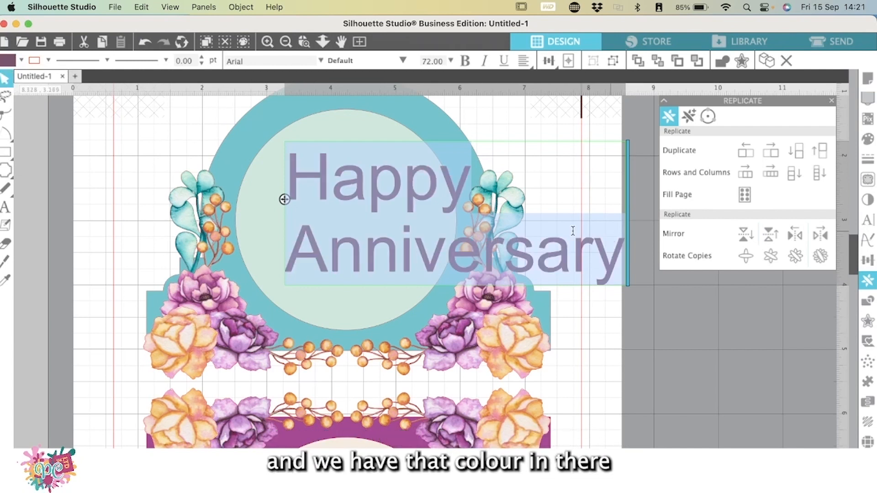
- Centre-justify the Happy Anniversary text and set its size to 36 pt
click(522, 63)
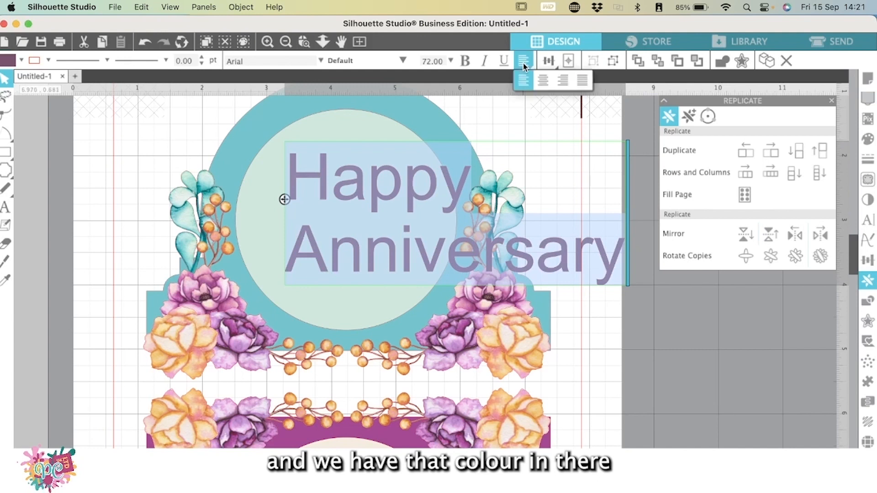
click(544, 83)
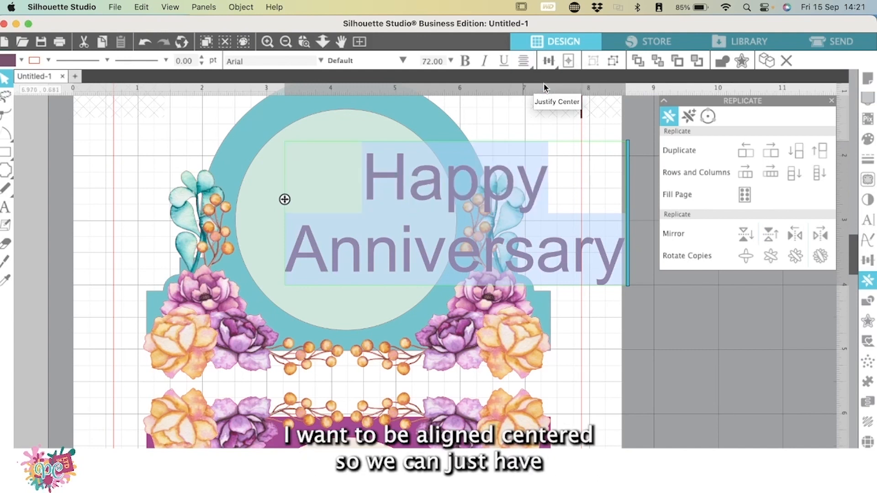
click(450, 61)
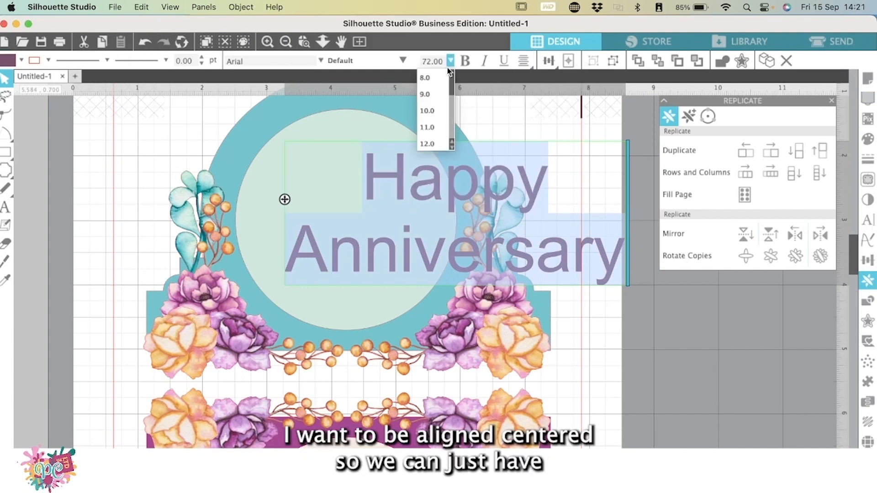
scroll(433, 132, down, 5)
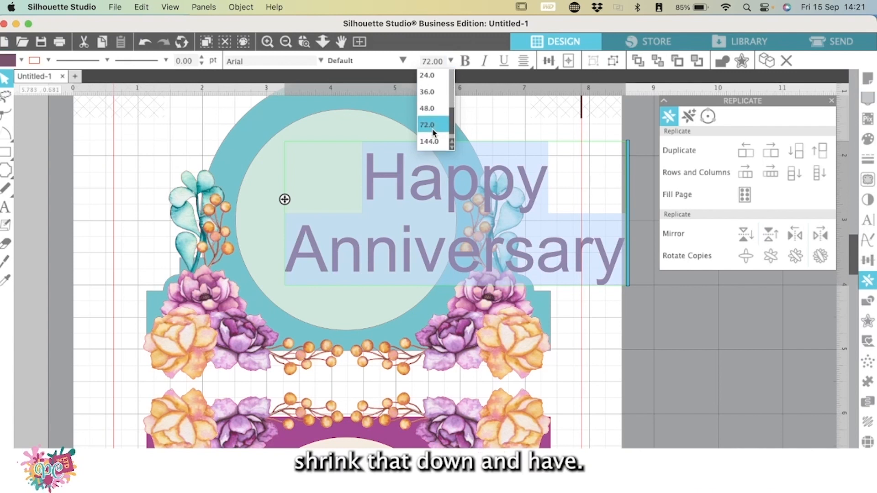
click(431, 93)
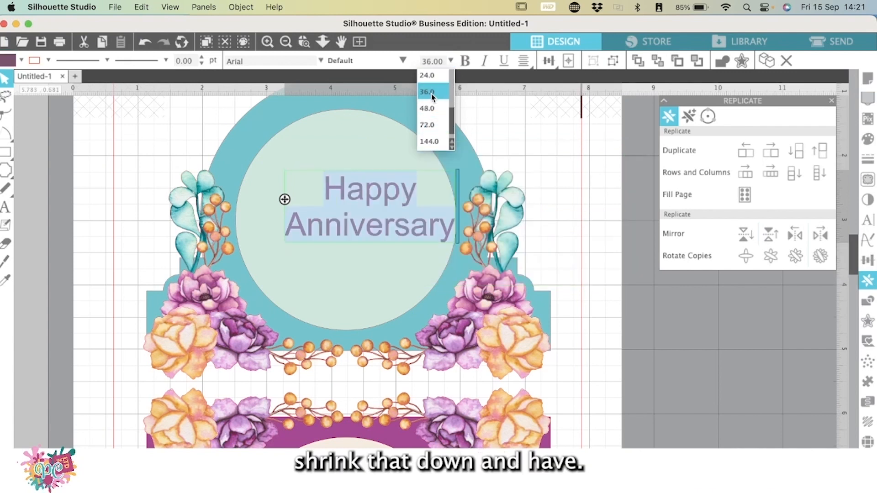
- Set the Happy Anniversary text in the Abraghen font and move it into the upper part of the pale circle
click(320, 61)
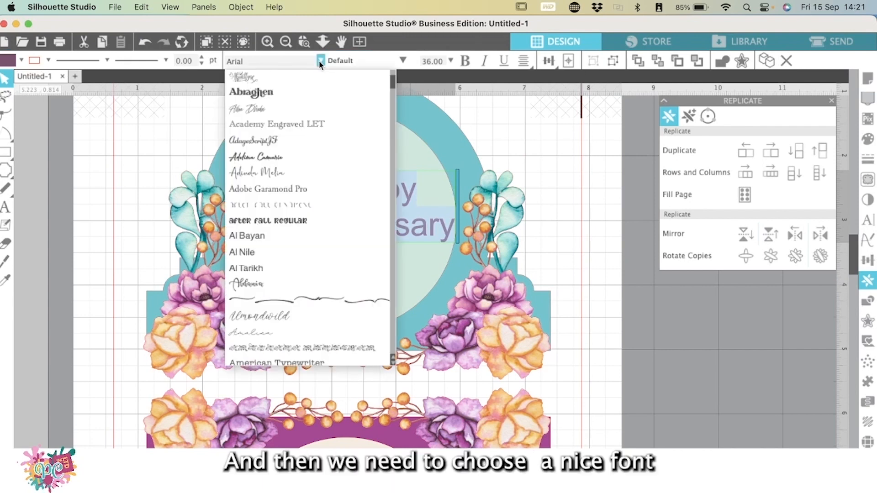
click(276, 91)
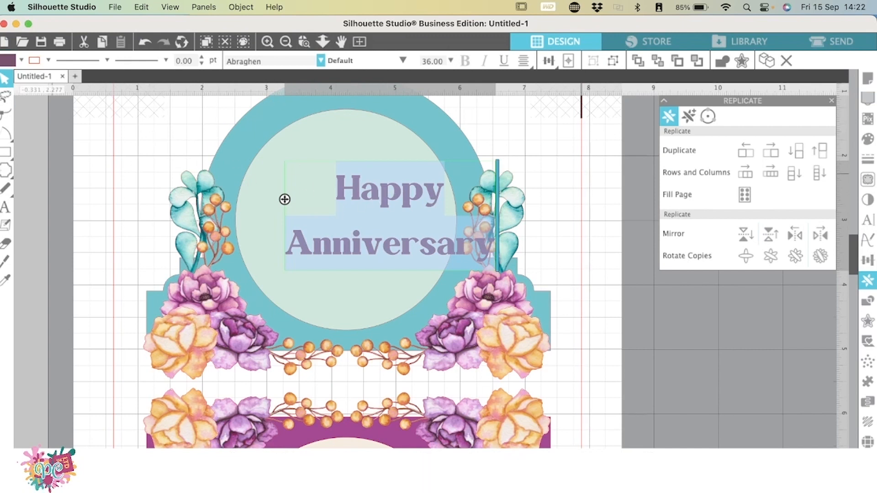
click(37, 183)
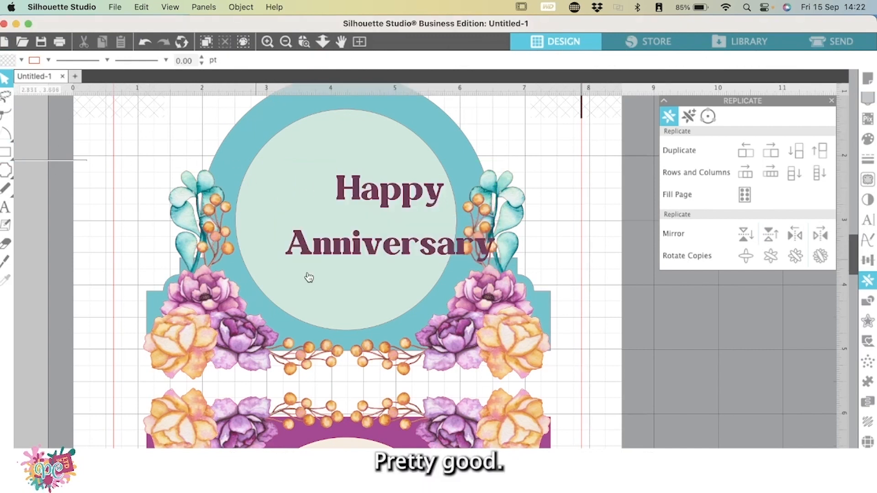
drag(349, 256, 303, 214)
key(Escape)
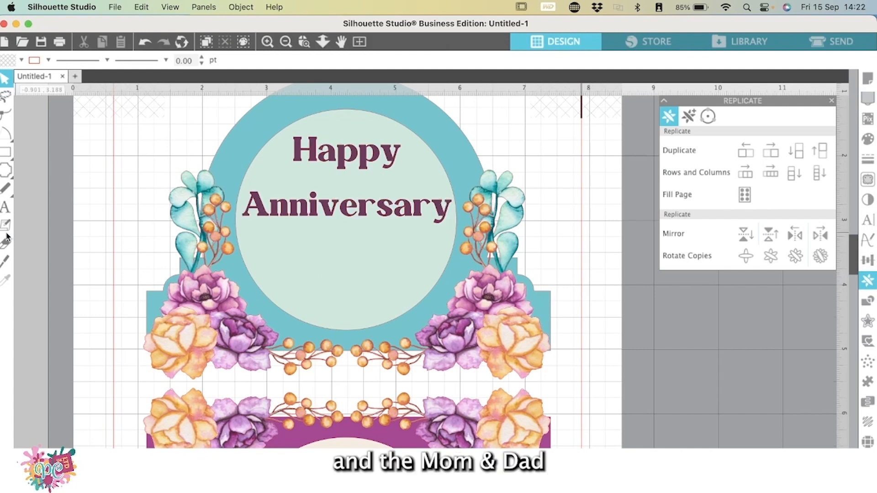
- Add a separate text reading "Mom & Dad" below Anniversary in the teal design's circle
click(5, 207)
click(318, 291)
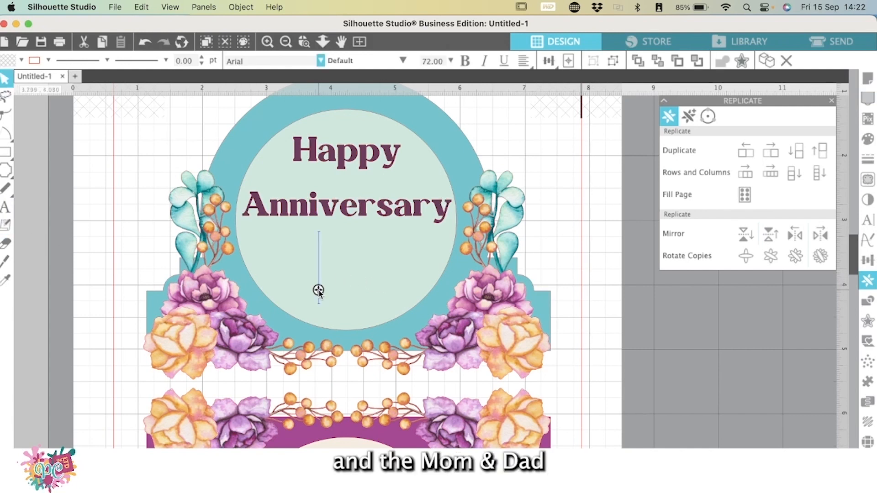
text(Mom & D)
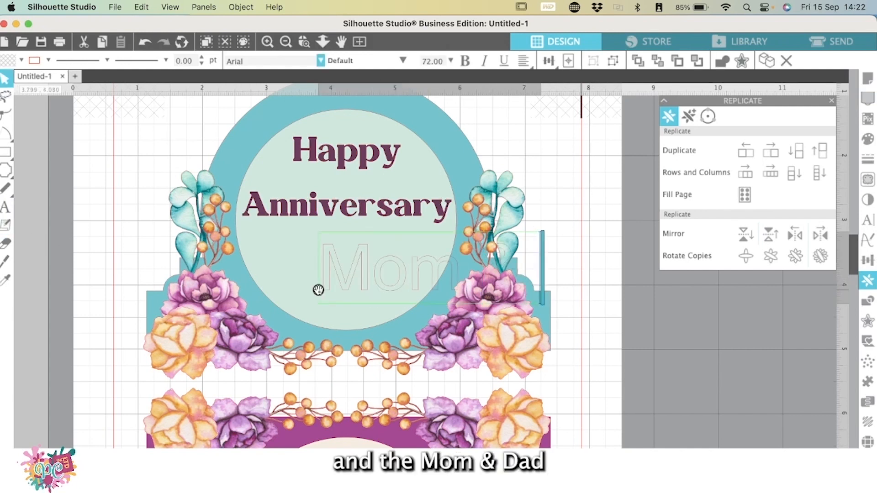
text(dad)
key(BackSpace)
key(BackSpace)
key(BackSpace)
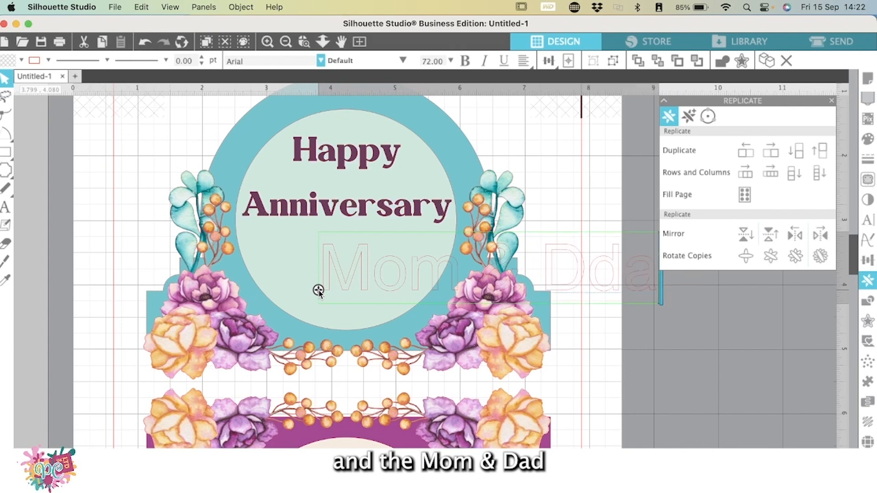
text(ad)
- Try to fill the Mom & Dad text with a pink sampled from the orange rose, and leave text editing
click(48, 59)
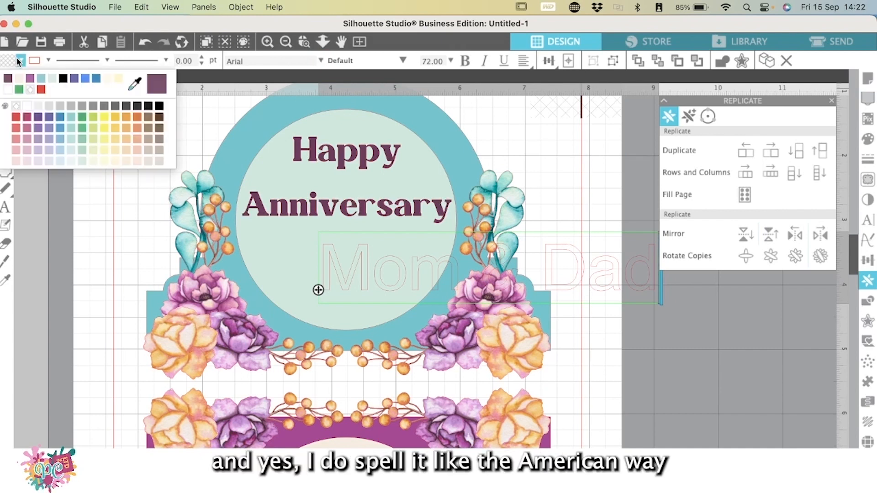
click(135, 84)
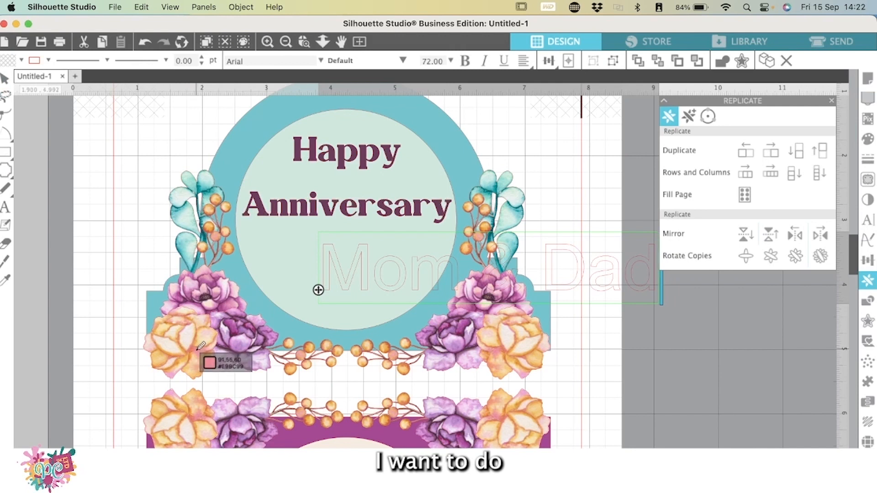
click(198, 350)
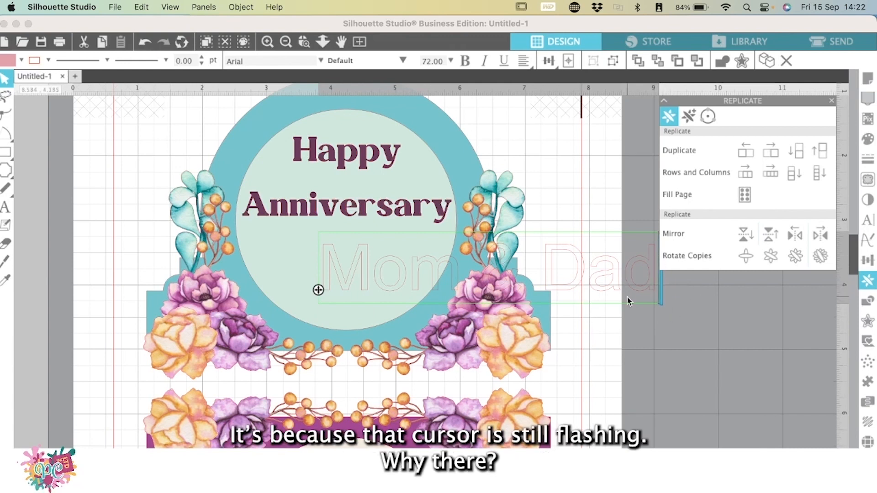
click(4, 84)
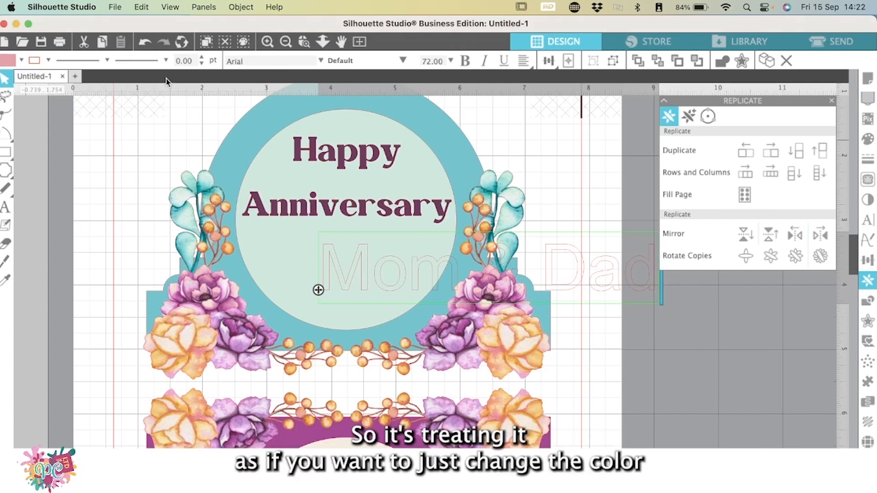
click(656, 332)
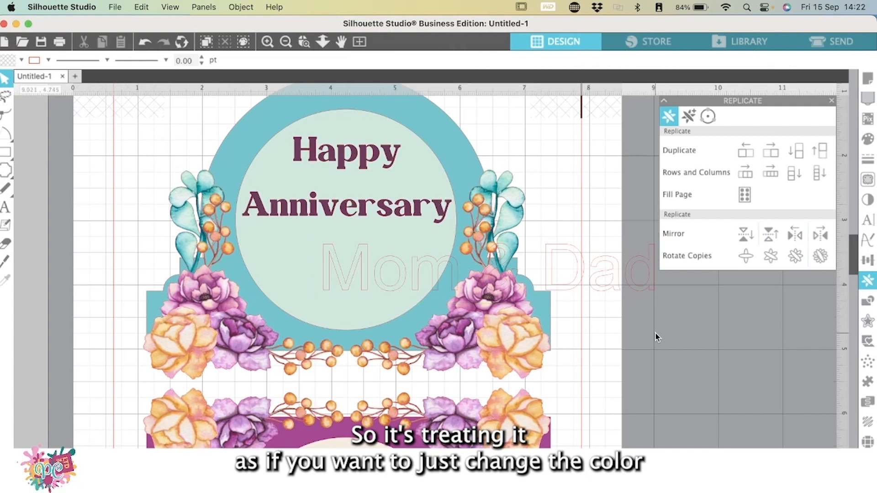
- Select the Mom & Dad text as a whole object and fill it with the sampled pink
click(603, 287)
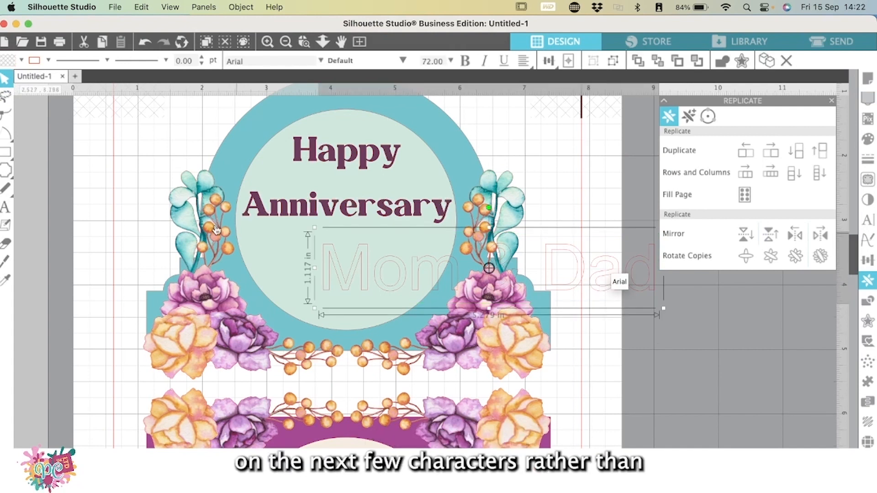
click(21, 60)
click(157, 82)
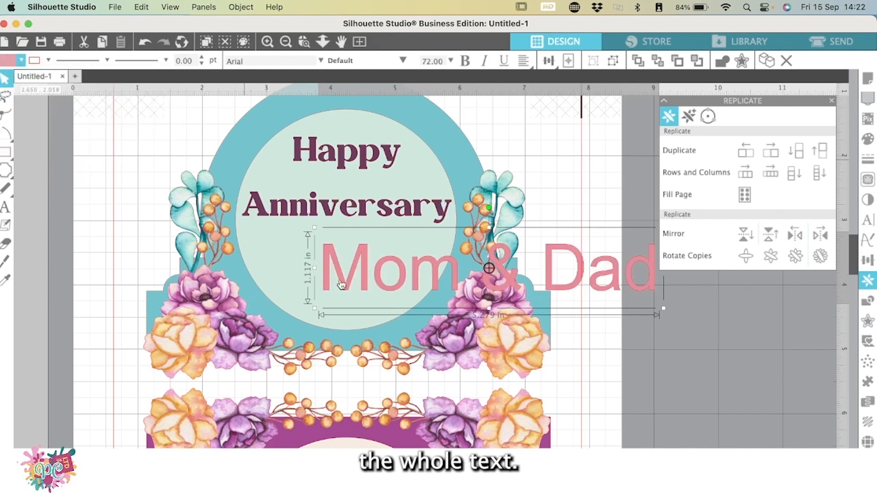
- Move the Mom & Dad text up and left beneath Anniversary and set its size to 48 pt
drag(548, 278, 487, 265)
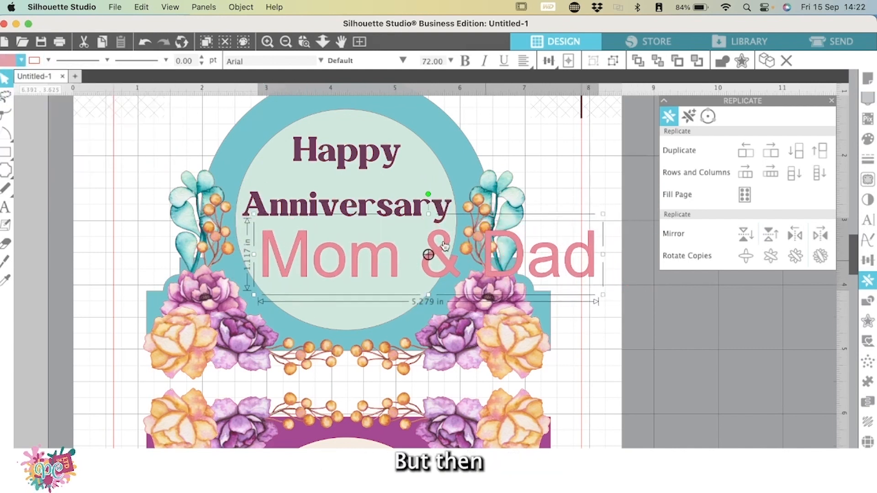
click(451, 61)
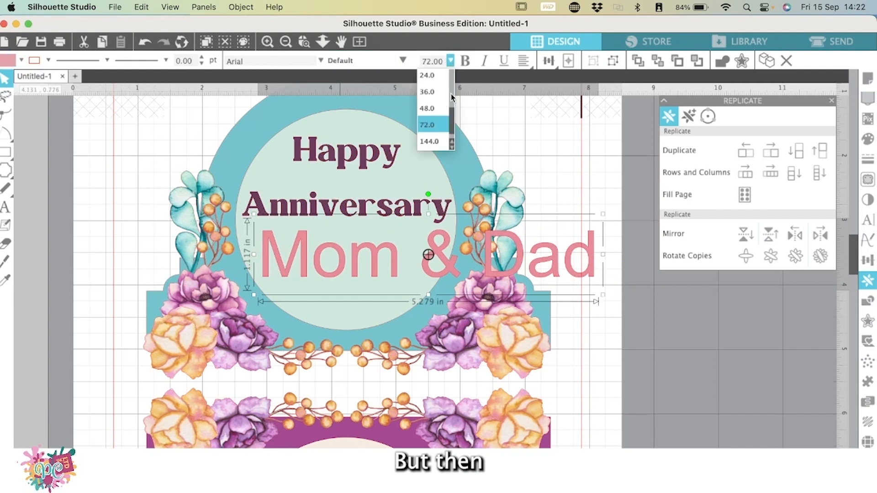
click(428, 109)
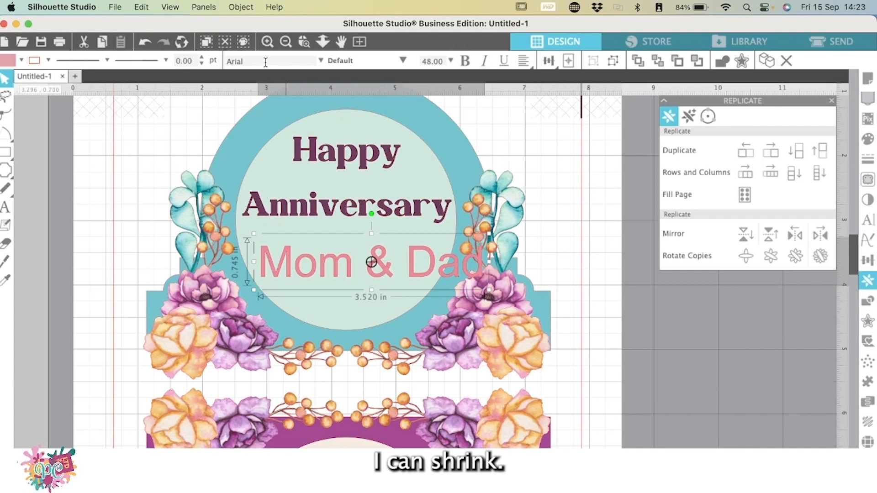
- Change the font of the Mom & Dad text in the teal design to Adinda Melia
click(321, 60)
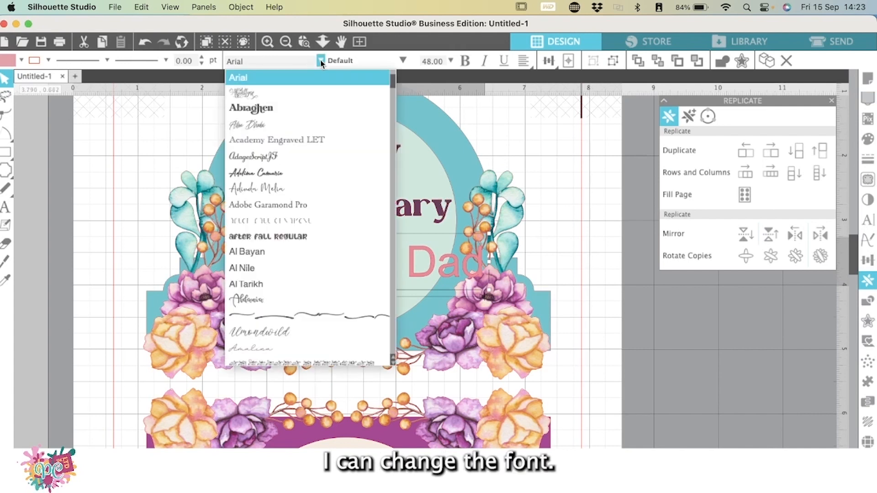
click(286, 189)
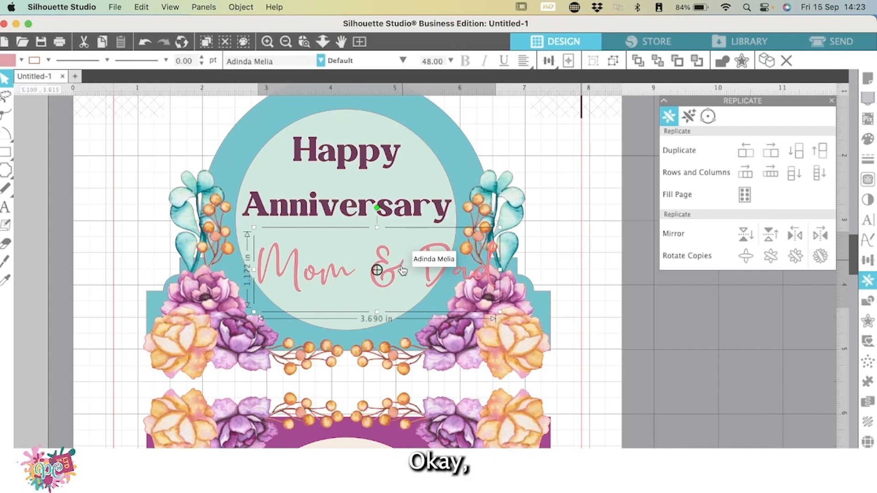
click(367, 280)
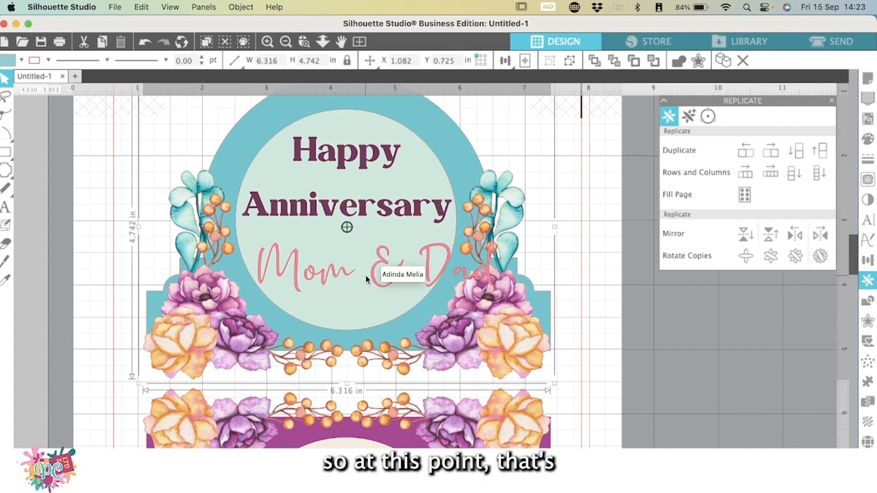
- Try to split the Mom & Dad text onto three lines and align it right, and undo the alignment
click(428, 274)
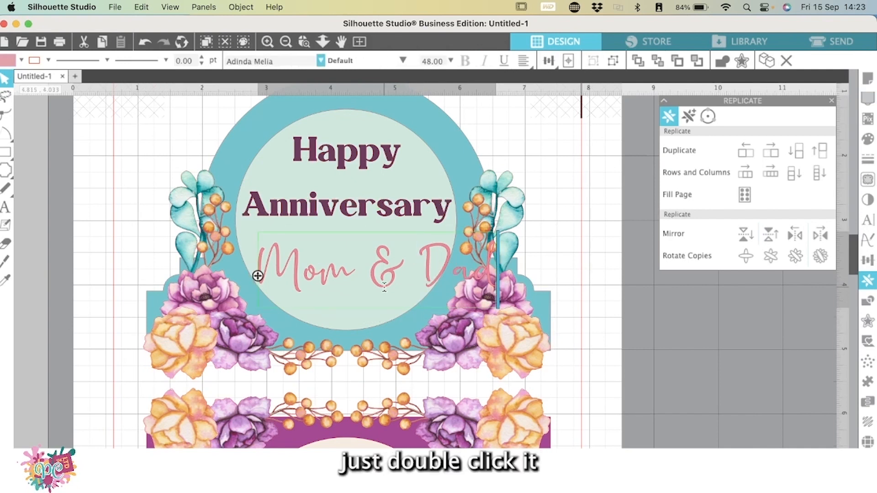
key(Return)
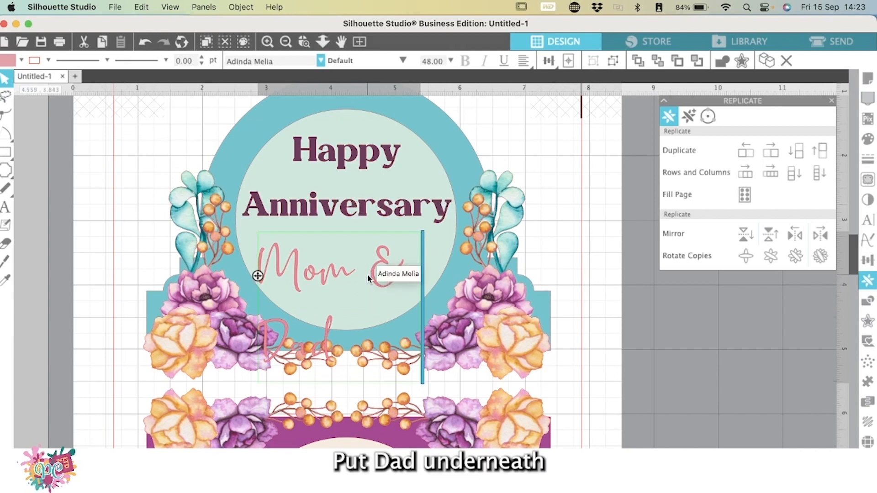
key(Return)
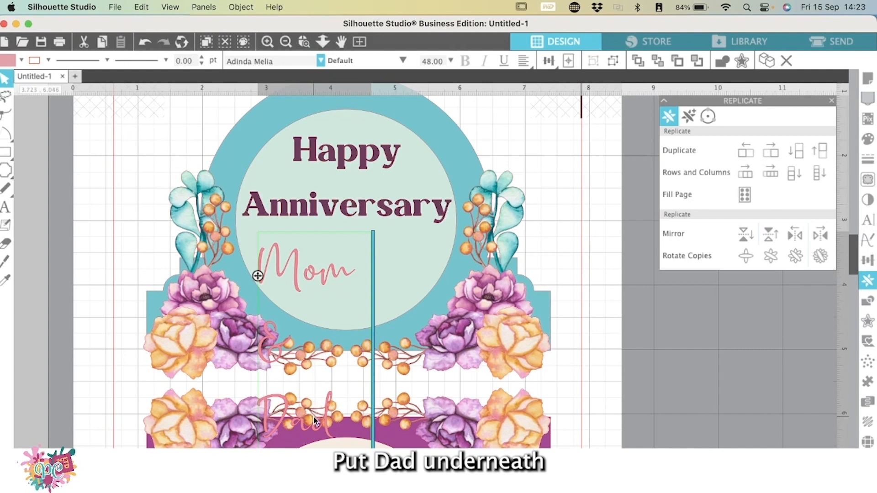
click(548, 62)
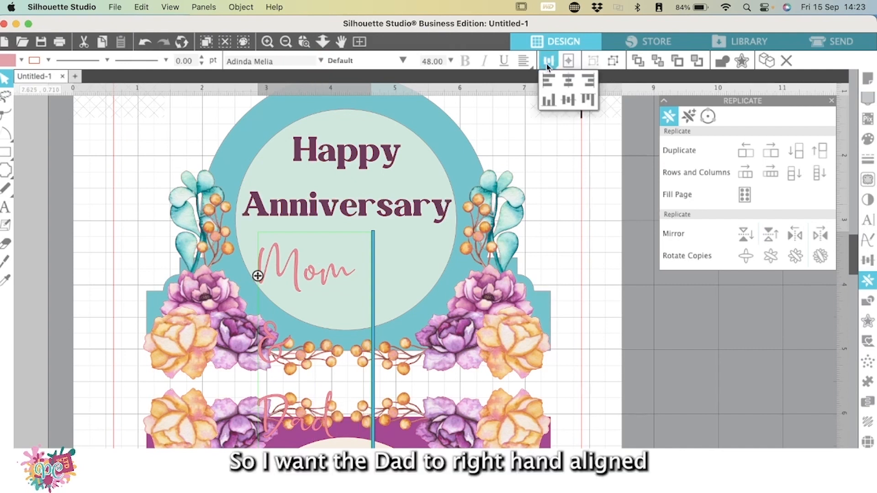
click(588, 81)
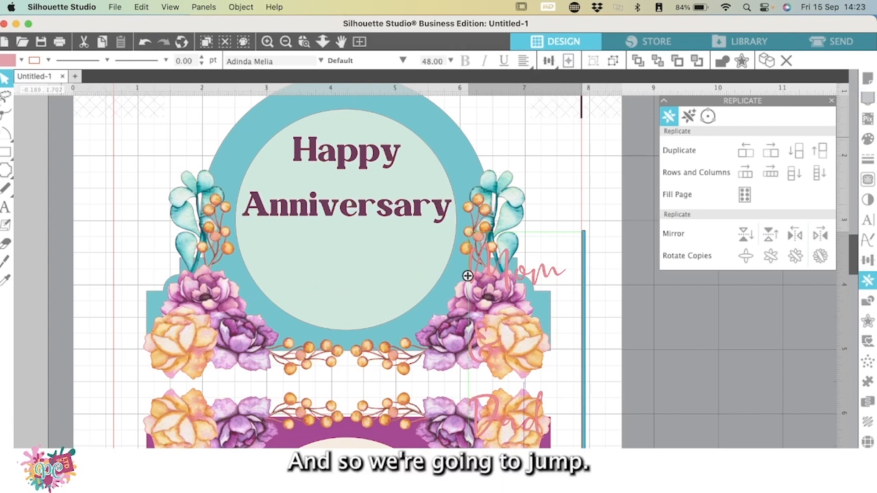
key(super+z)
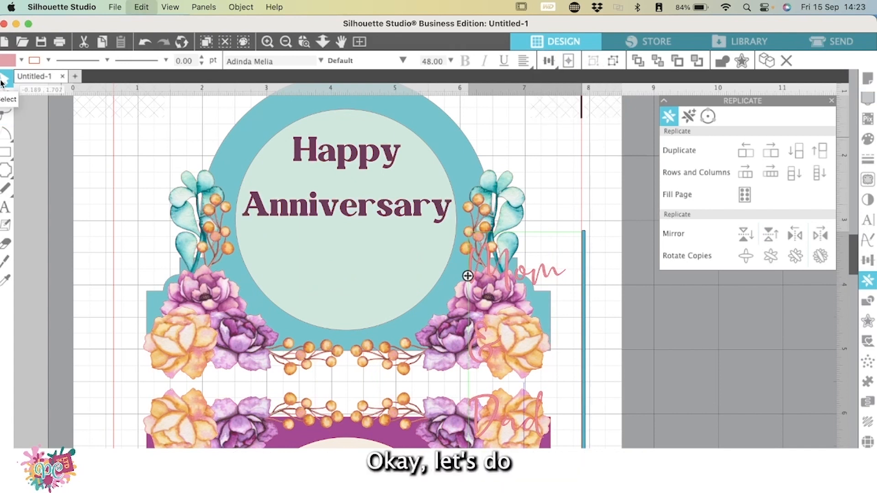
- Replace the whole Mom & Dad text with just "Mom" and leave text editing
key(BackSpace)
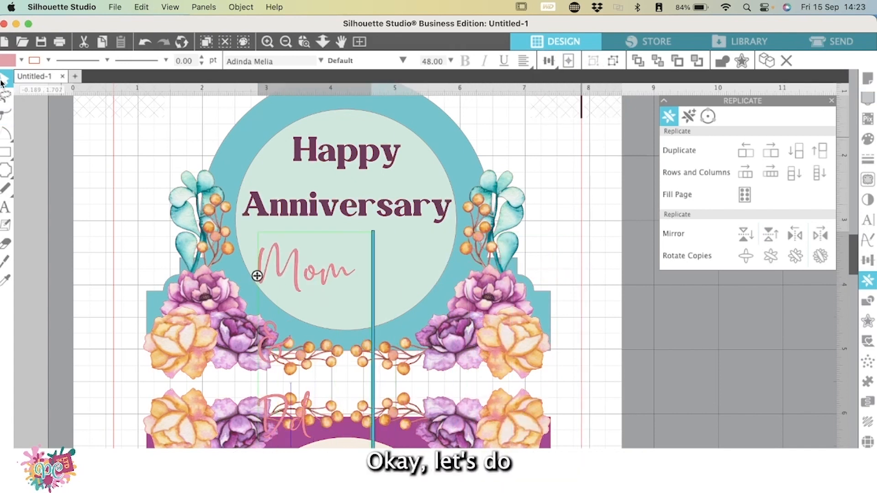
key(super+a)
key(BackSpace)
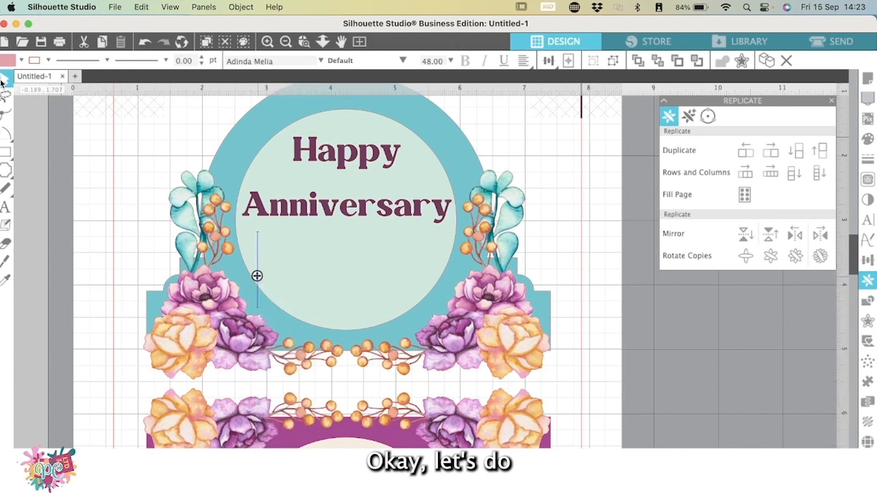
text(Mo)
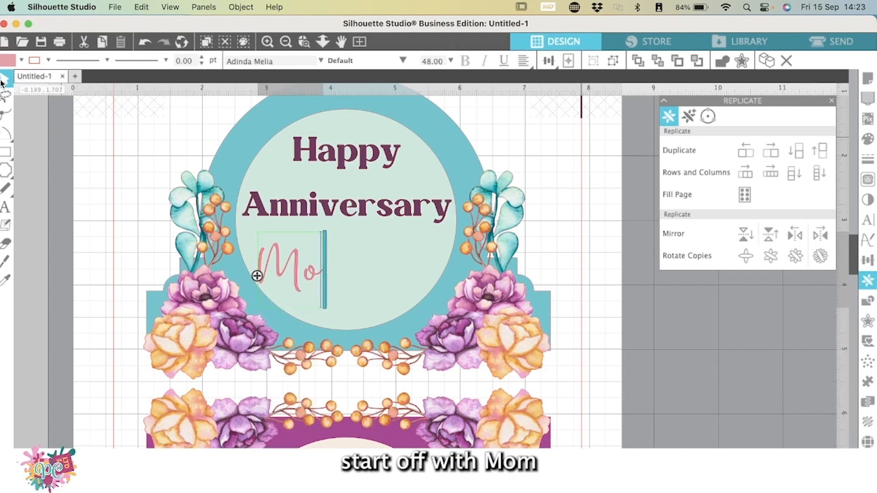
text(m)
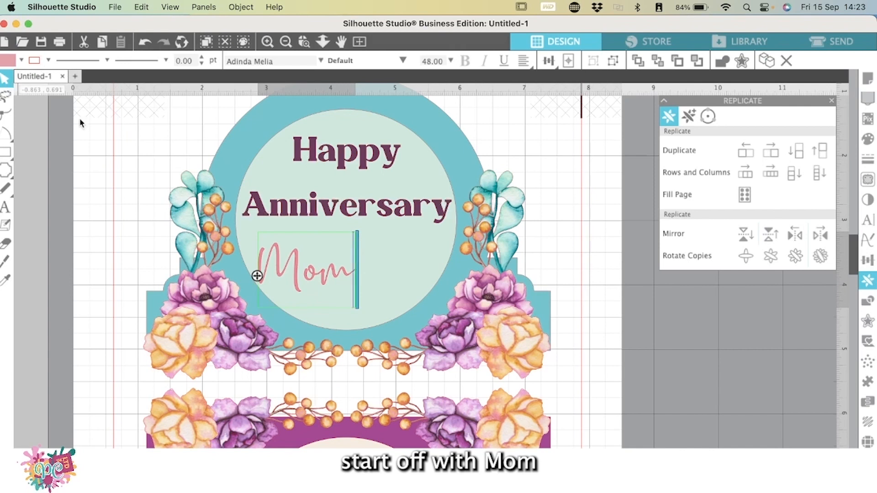
click(96, 265)
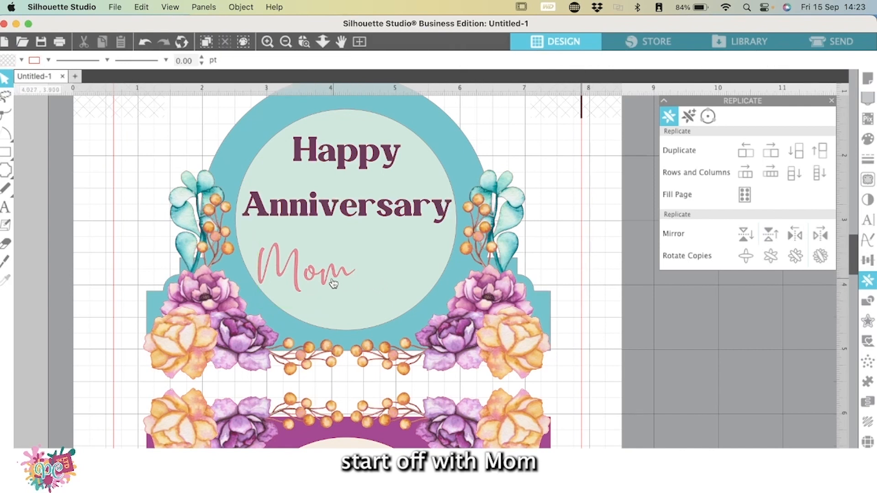
- Duplicate the Mom text below and to its right, change the copy to "Dad", and leave text editing
drag(323, 278, 392, 307)
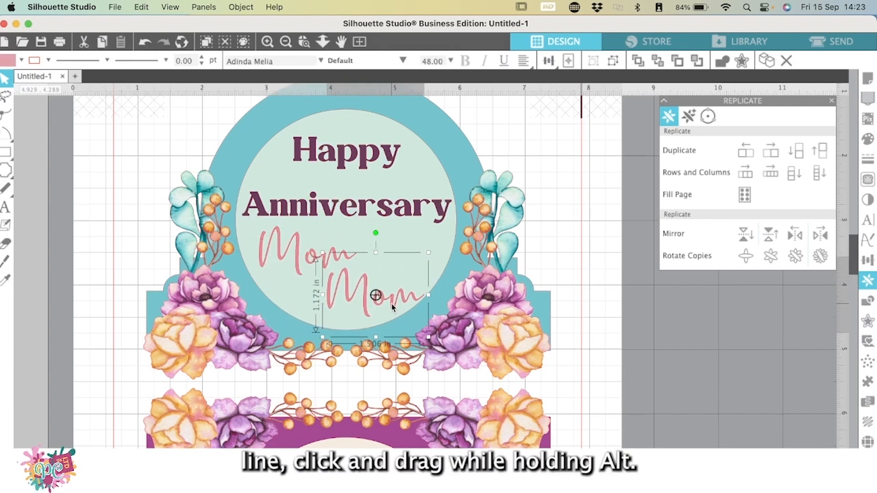
drag(396, 307, 394, 307)
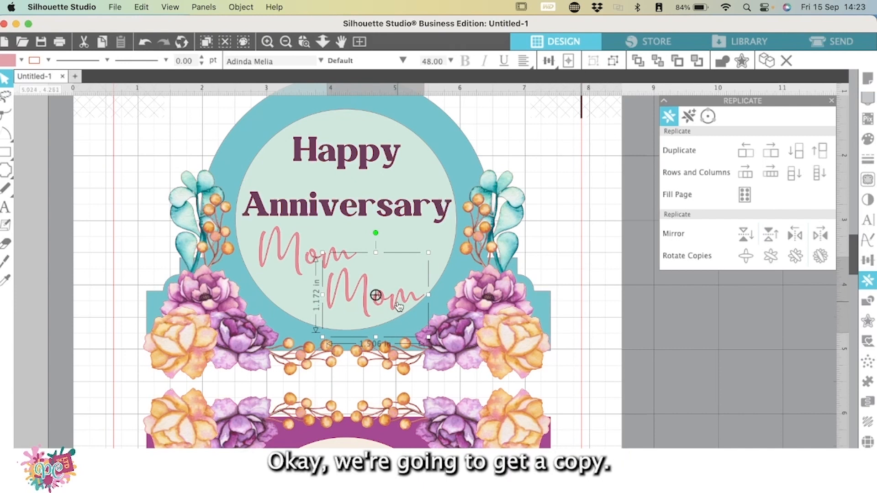
click(393, 307)
click(393, 306)
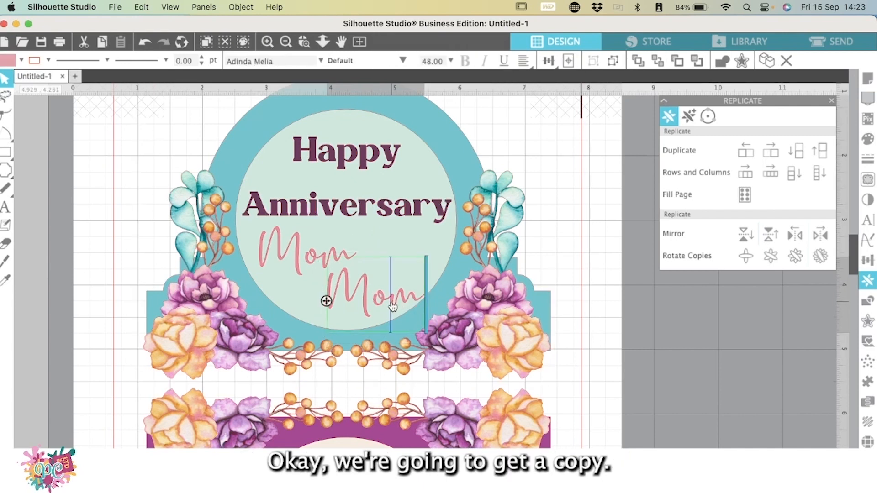
double_click(392, 306)
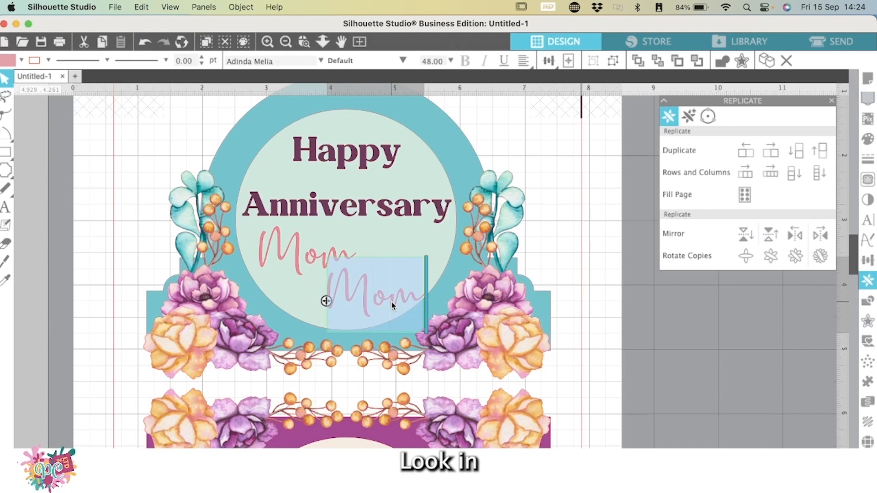
text(Dad)
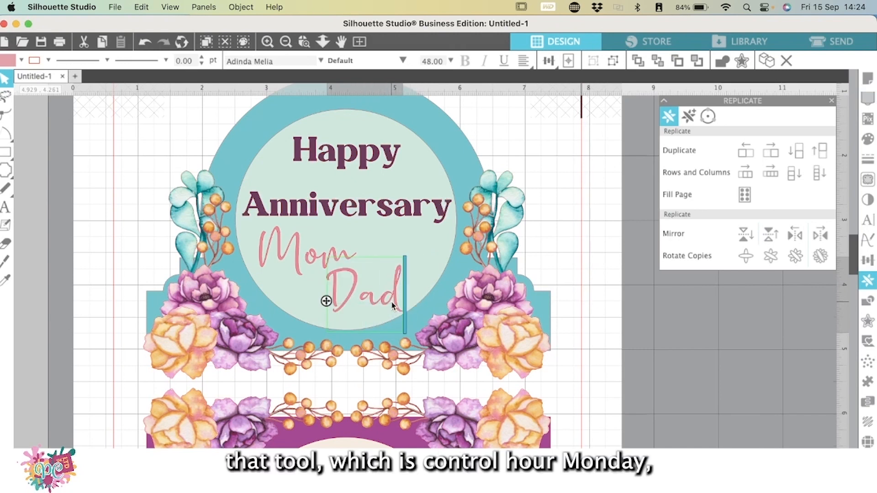
key(Return)
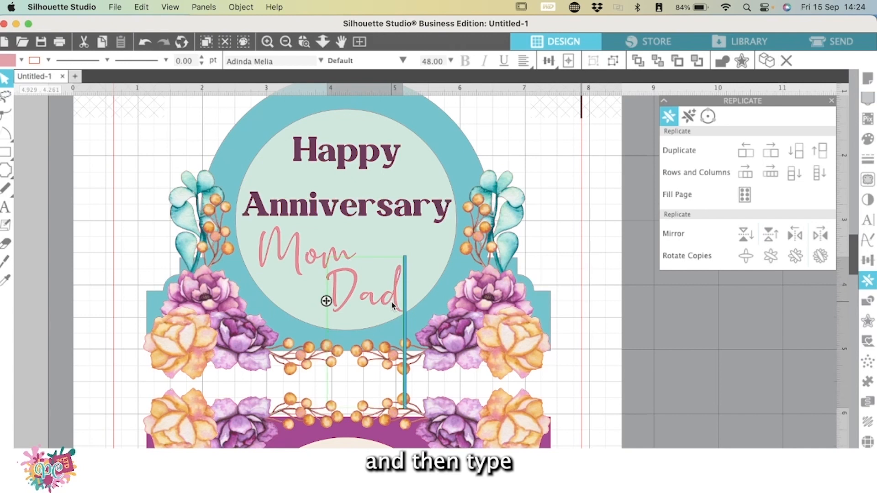
key(BackSpace)
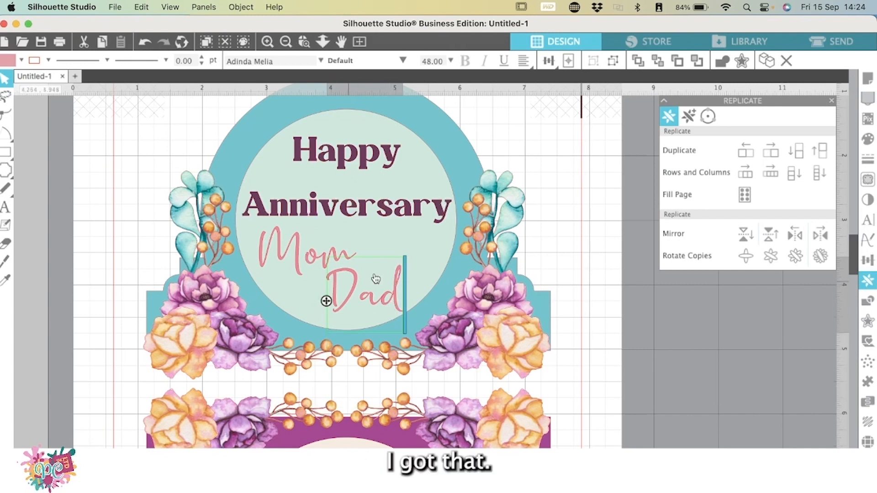
click(5, 96)
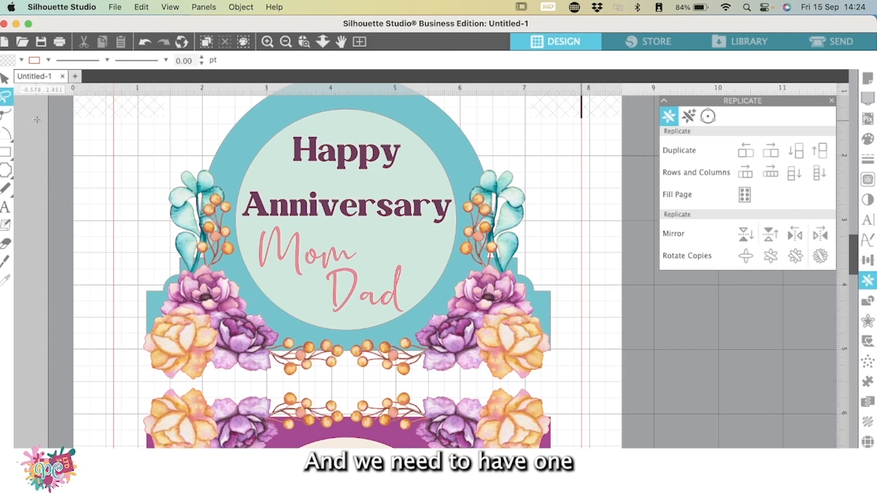
click(5, 81)
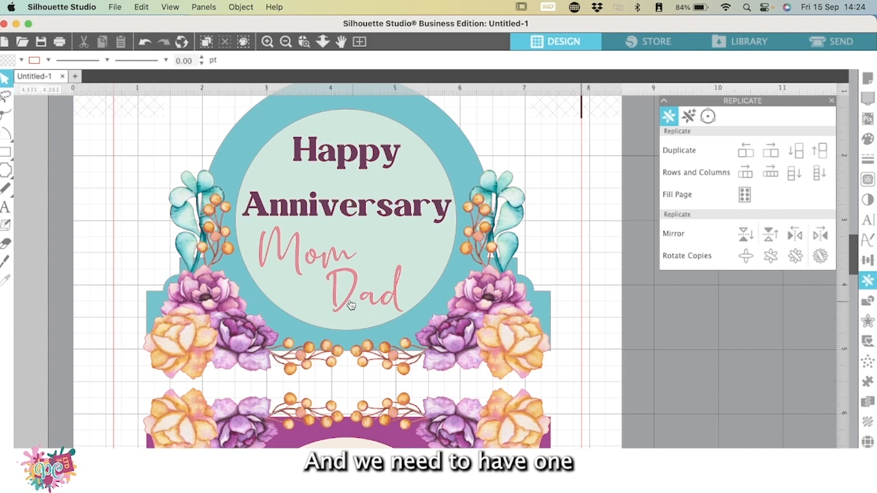
- Duplicate the Dad text up beside Mom, change the copy to "&", and leave text editing
click(335, 295)
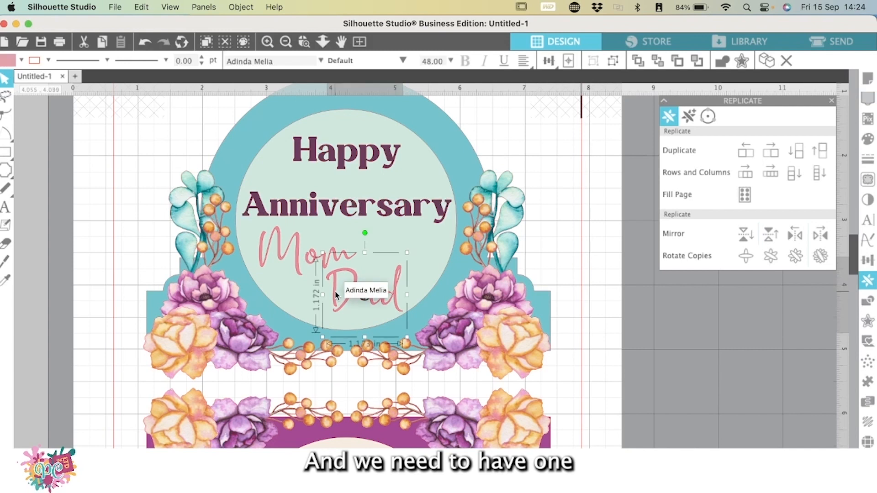
drag(336, 295, 387, 246)
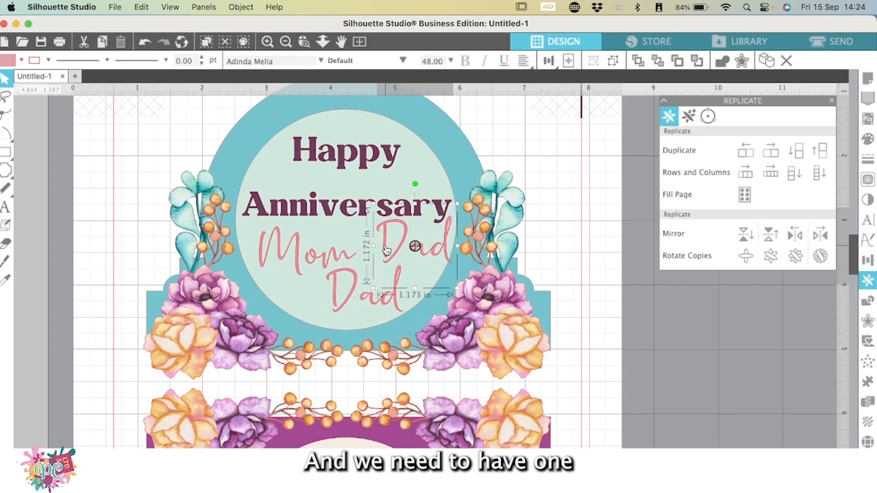
double_click(385, 247)
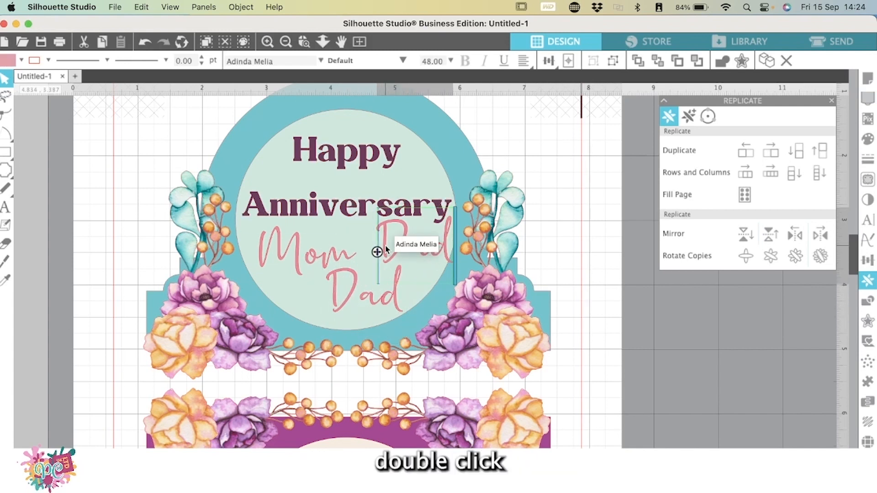
double_click(385, 247)
text(&)
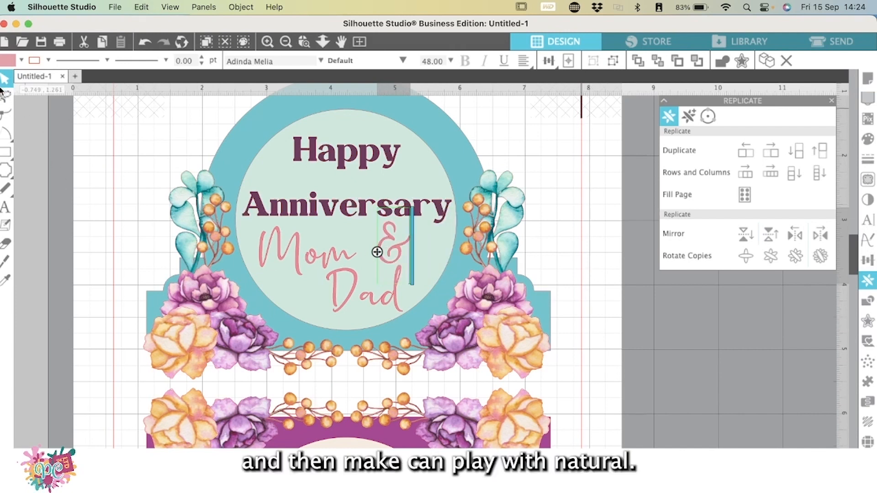
click(36, 267)
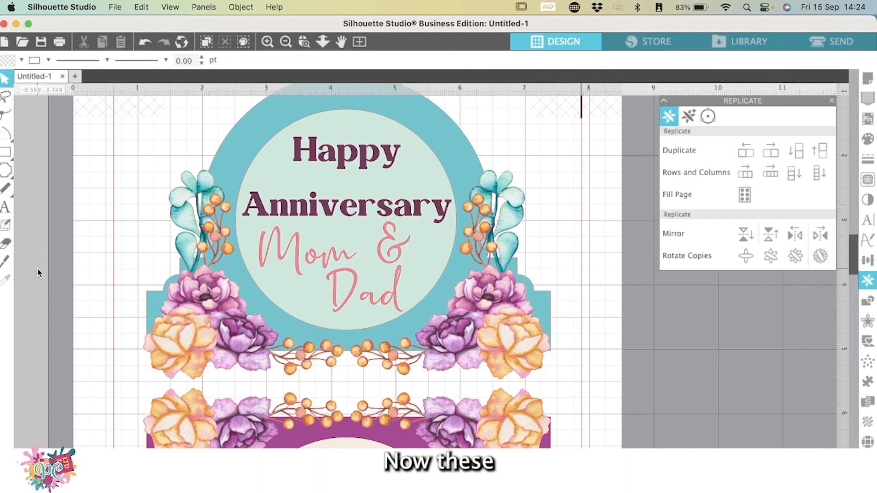
- Move the Dad text to the right and the Mom text to the left, keeping both inside the inner circle
click(394, 296)
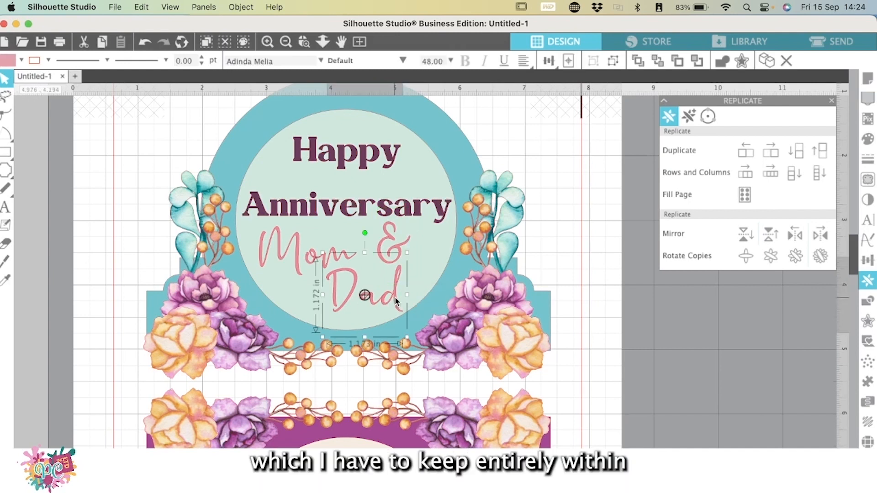
drag(395, 296, 424, 295)
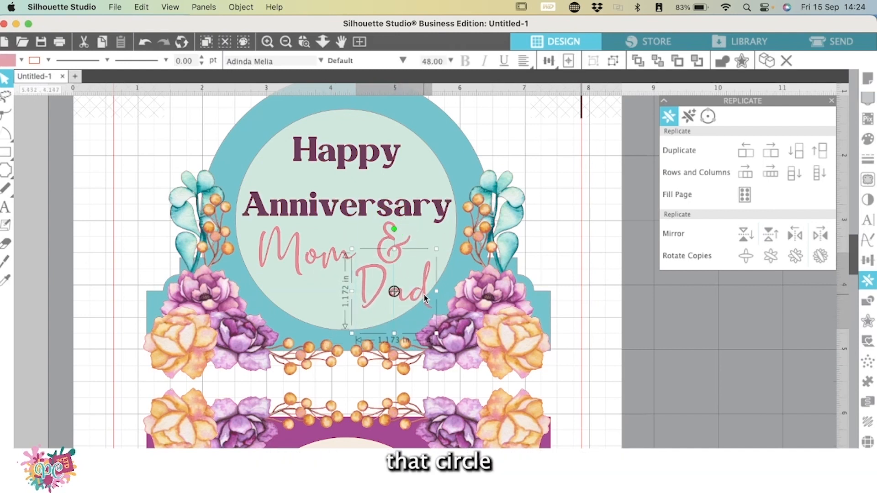
click(409, 245)
click(294, 275)
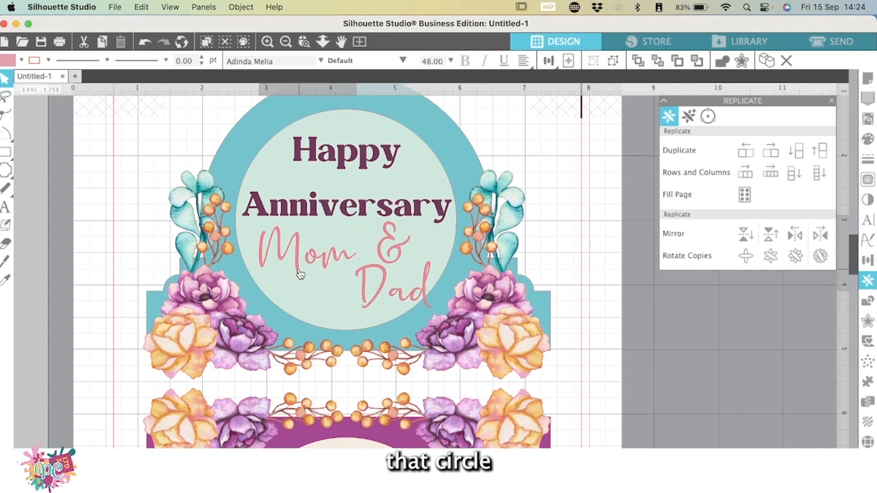
drag(286, 275, 283, 276)
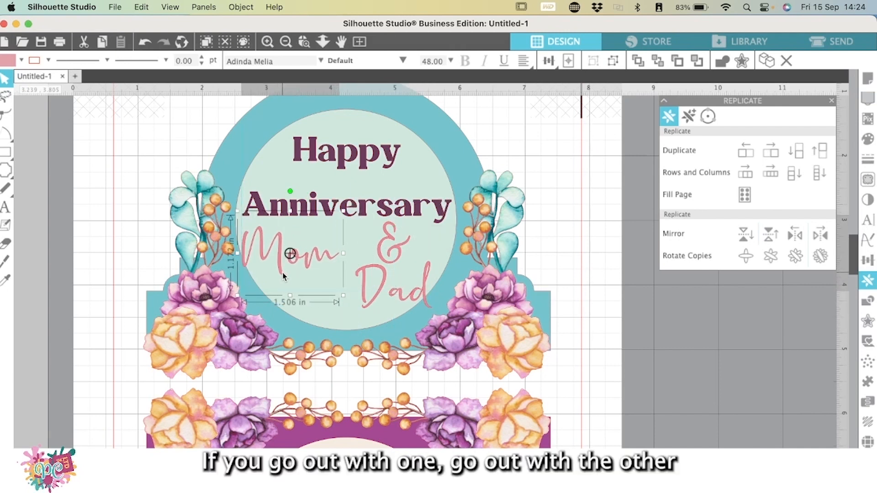
- Move the ampersand between Mom and Dad and enlarge it to about 0.59 in wide
click(383, 251)
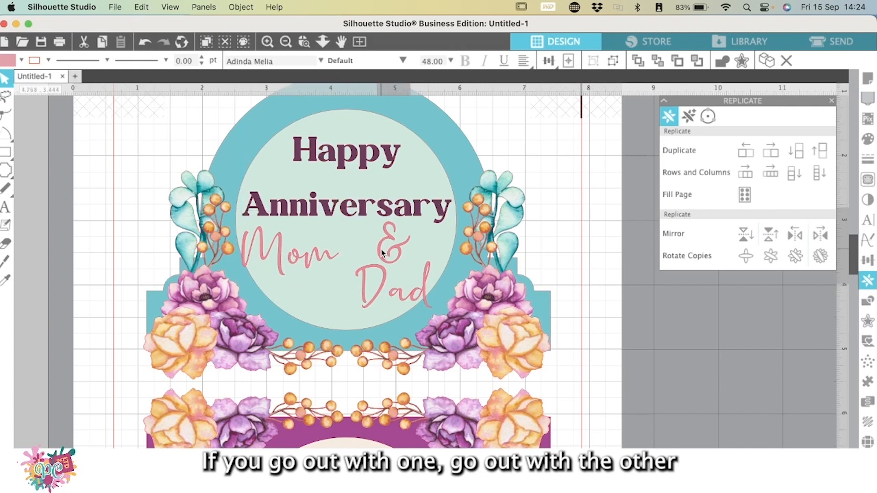
drag(383, 251, 339, 266)
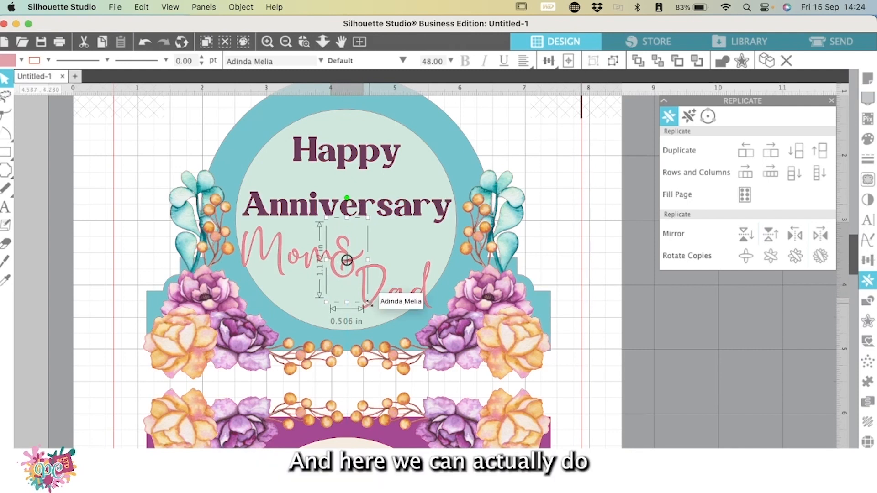
drag(368, 303, 381, 315)
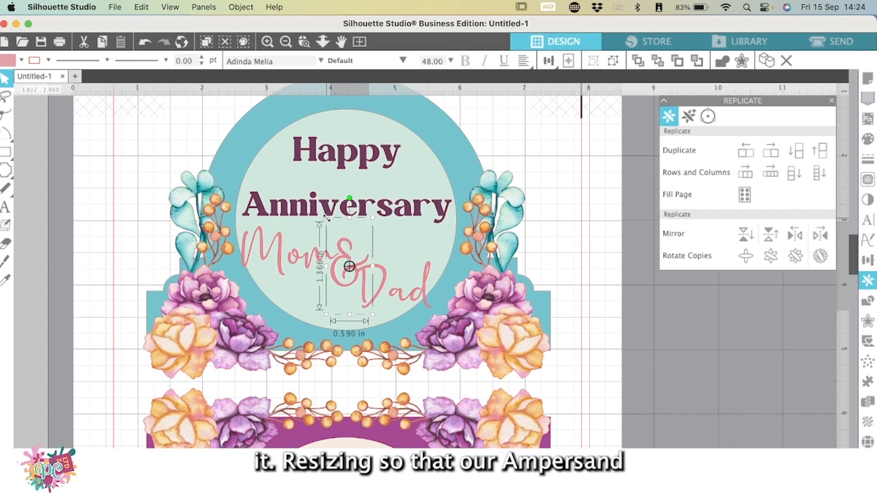
- Enlarge the ampersand between Mom and Dad to about 0.67 in wide and deselect it
drag(327, 217, 322, 214)
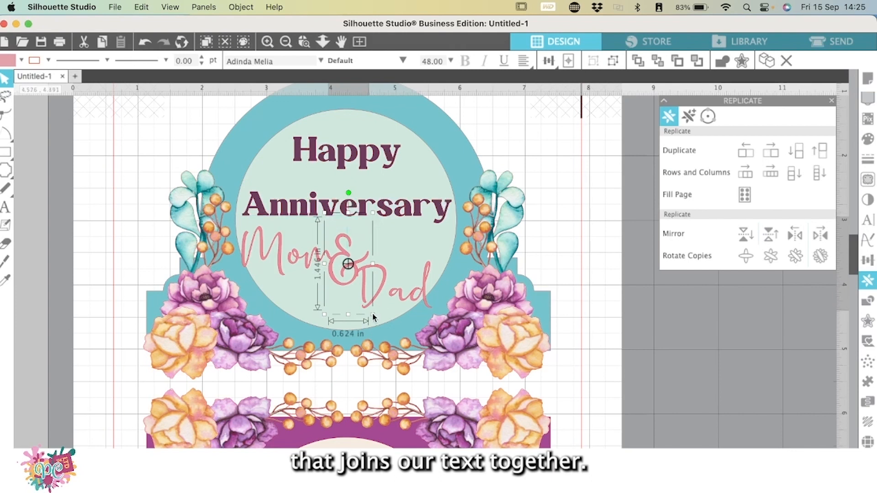
drag(373, 316, 377, 320)
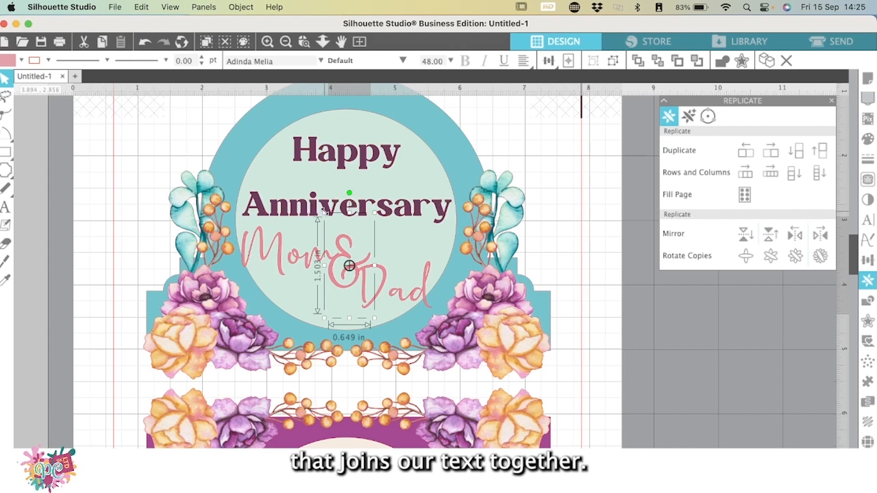
drag(323, 212, 322, 209)
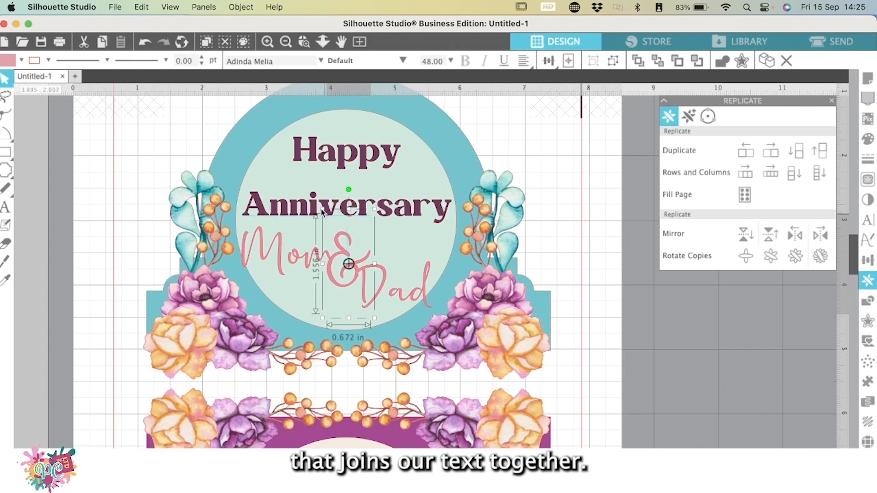
click(609, 332)
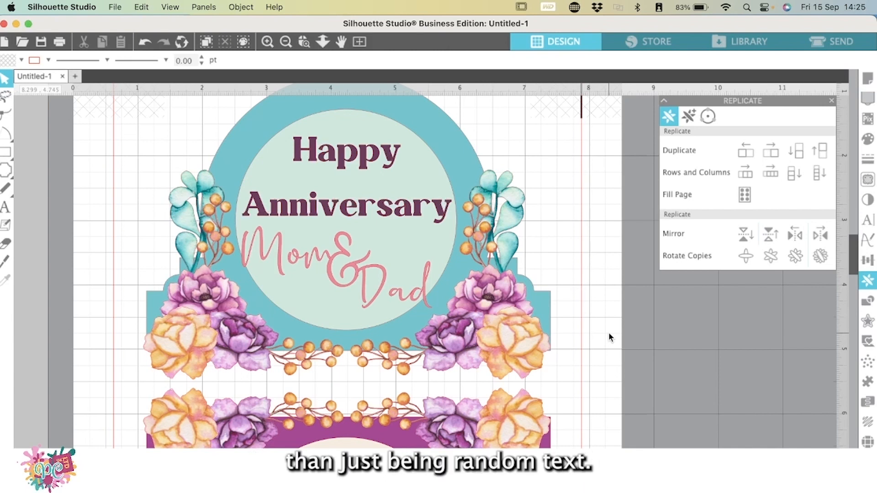
- Place a copy of the Happy Anniversary text, rotated 180 degrees, in the lower part of the purple design's cream circle
scroll(418, 361, down, 5)
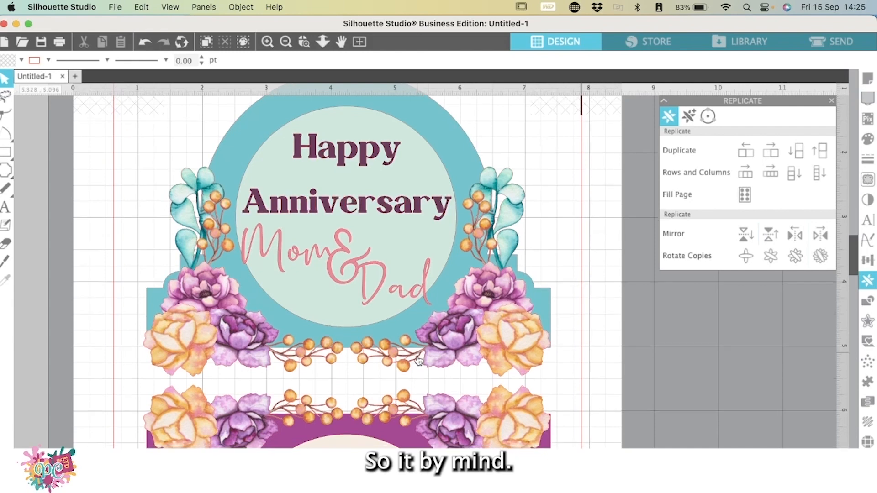
scroll(419, 360, down, 5)
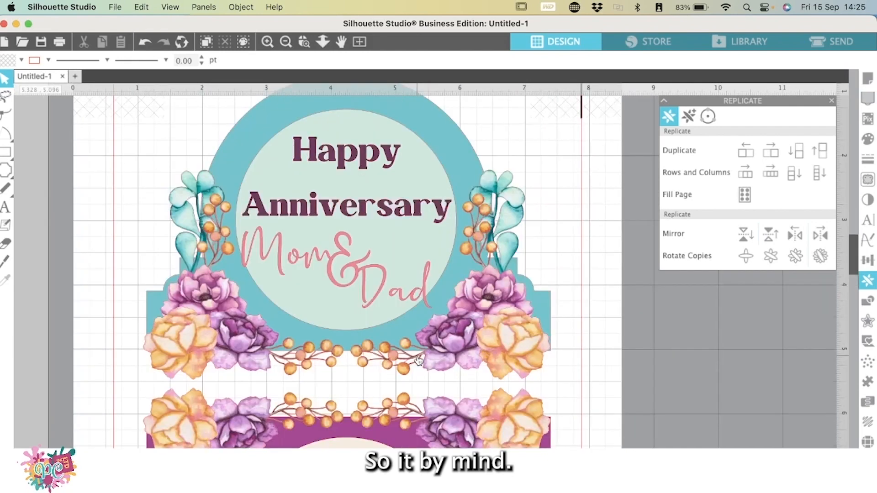
scroll(419, 360, down, 1)
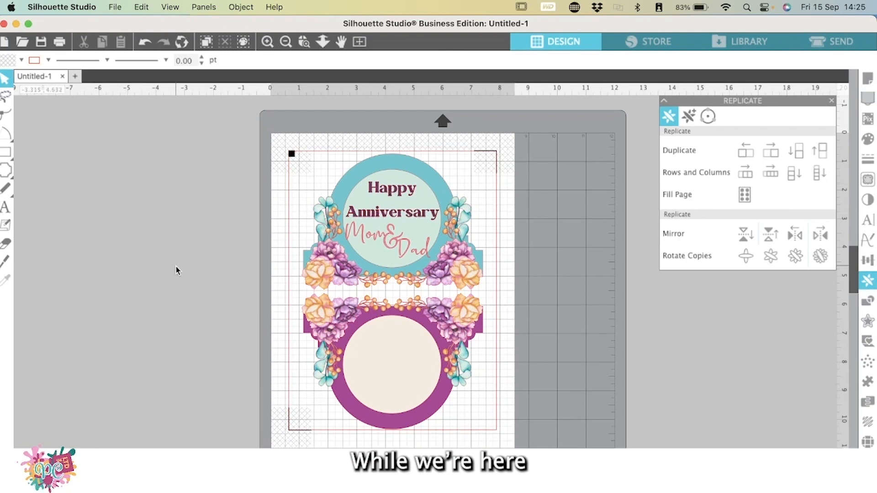
click(426, 215)
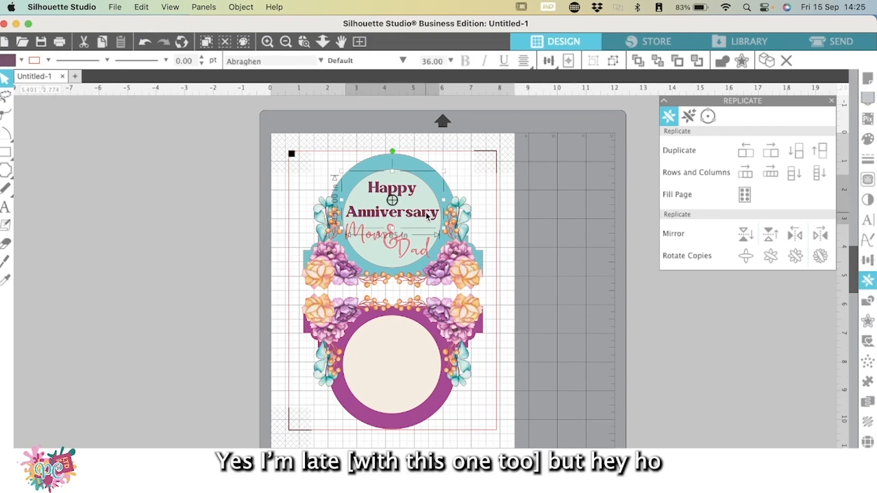
drag(427, 215, 424, 387)
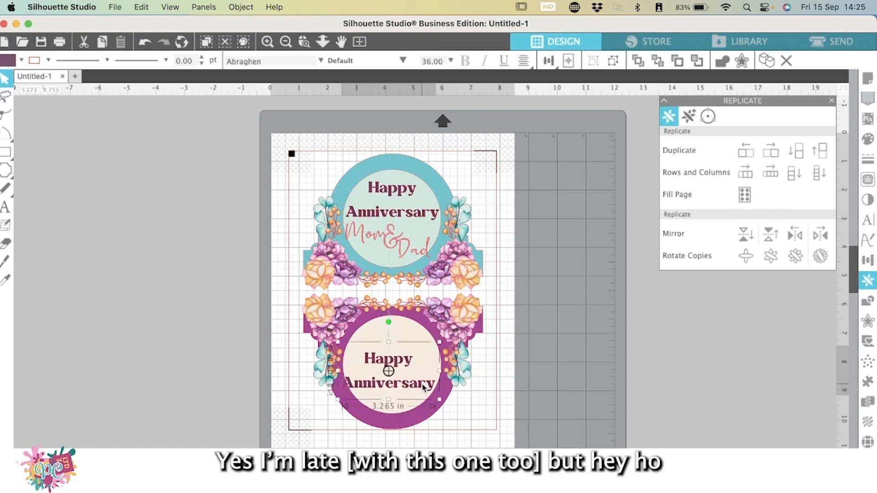
drag(396, 325, 389, 420)
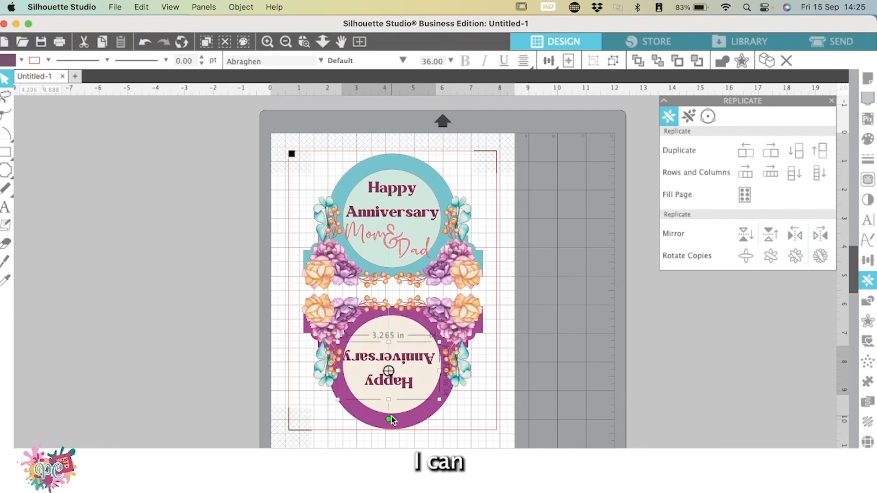
drag(413, 386, 416, 400)
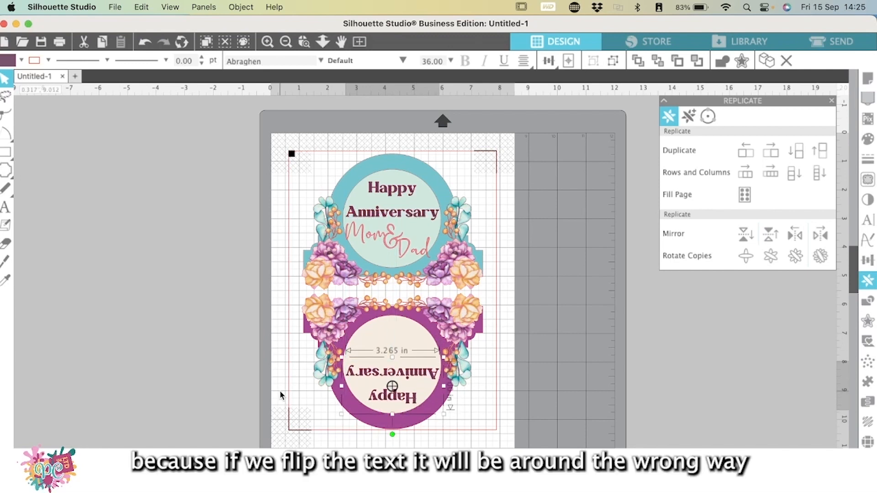
click(211, 389)
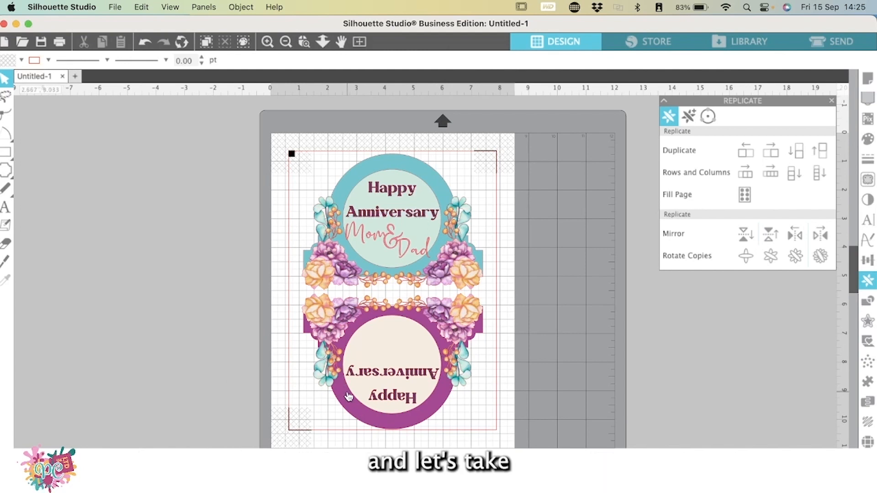
- Copy the Mom, ampersand and Dad texts together into the cream circle above Anniversary, rotated 180 degrees and shifted slightly right
click(381, 239)
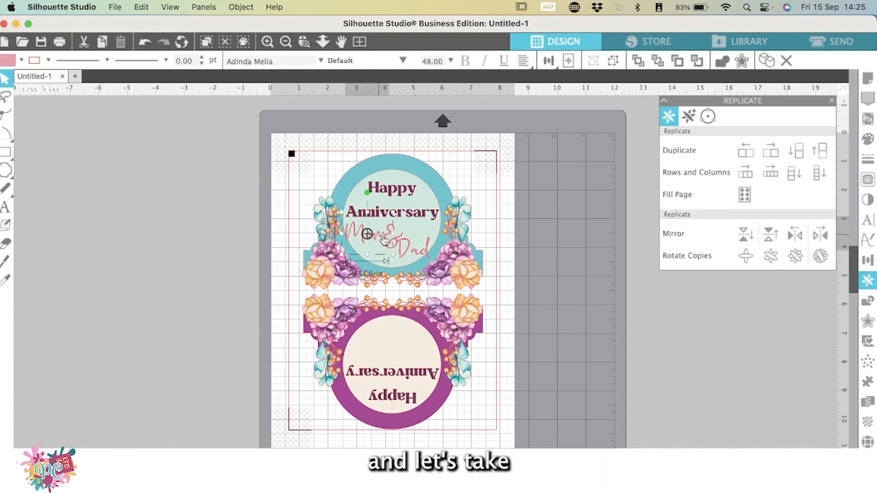
drag(401, 248, 417, 254)
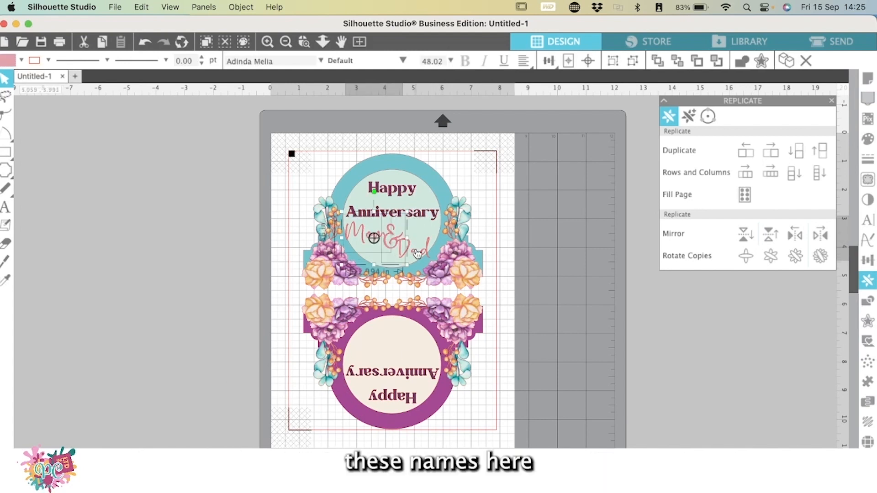
shift+click(418, 253)
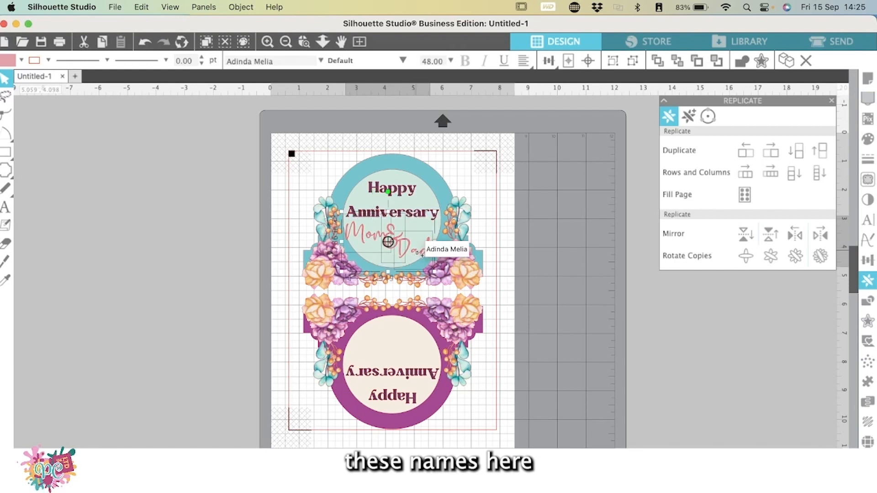
drag(422, 256, 425, 360)
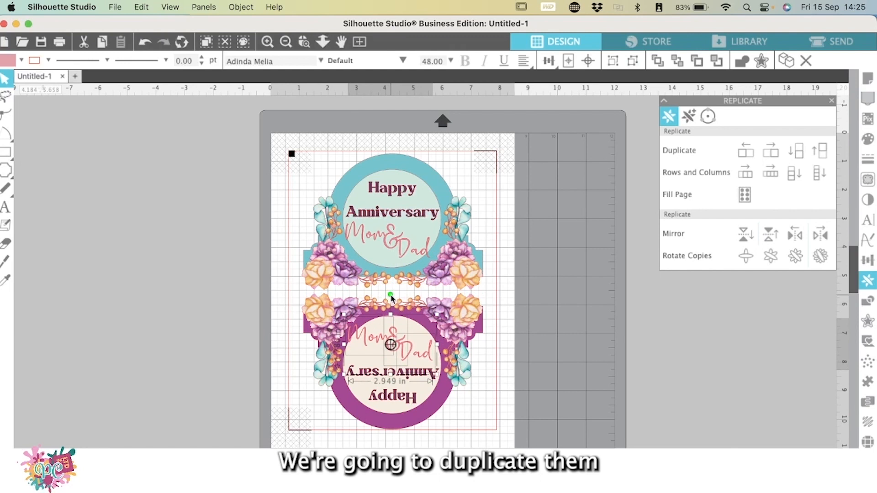
drag(391, 296, 388, 392)
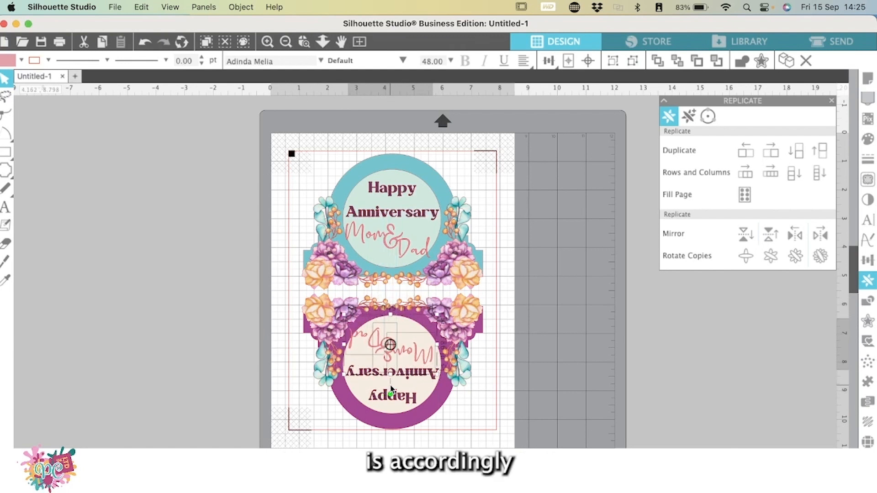
key(Right)
key(Right)
key(Left)
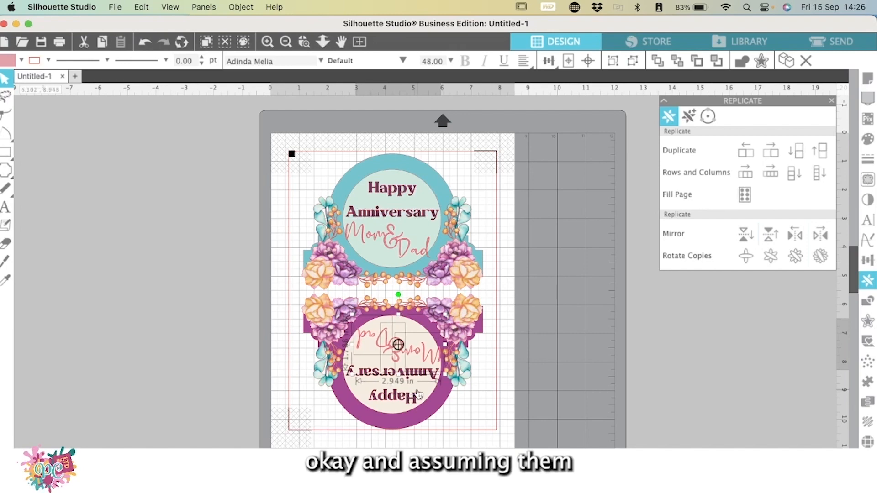
- Replace the upside-down Mom text in the cream circle with the first person's first name and leave text editing
scroll(419, 394, up, 2)
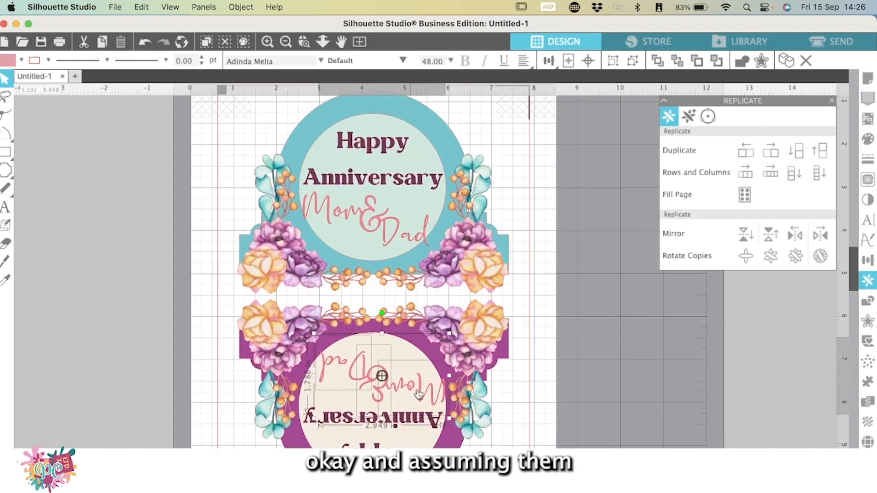
scroll(419, 393, up, 4)
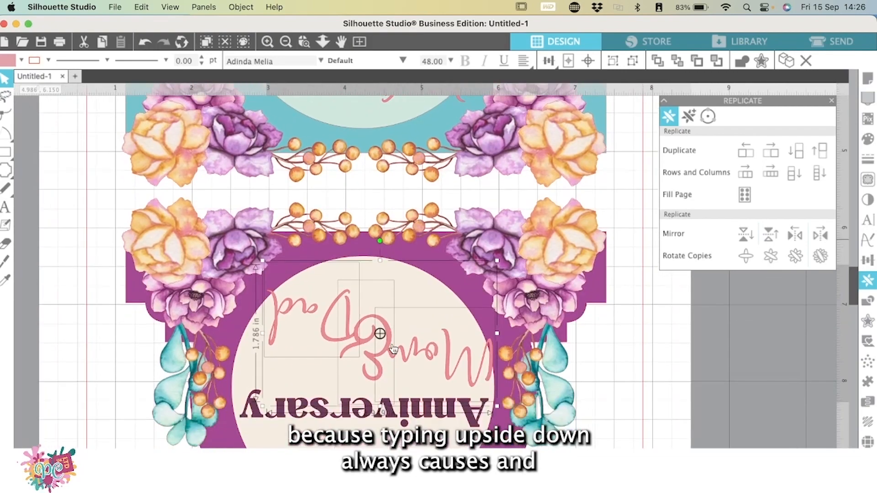
scroll(394, 350, down, 4)
scroll(394, 349, up, 2)
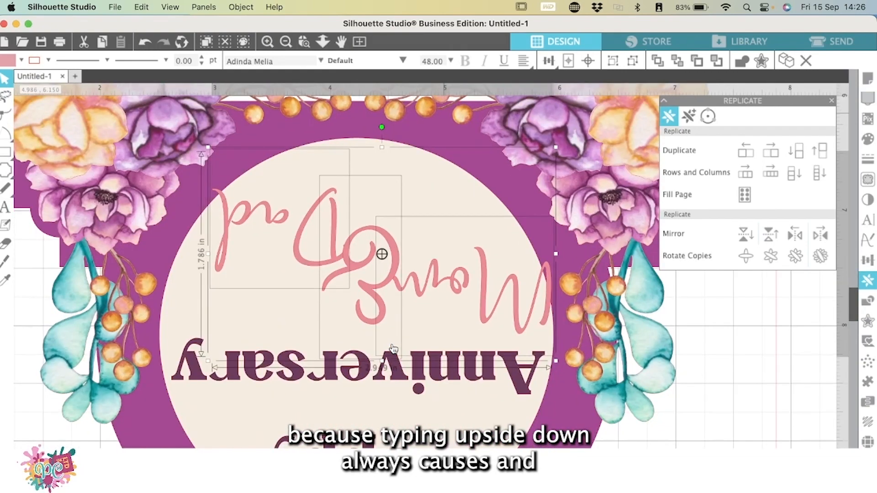
click(511, 307)
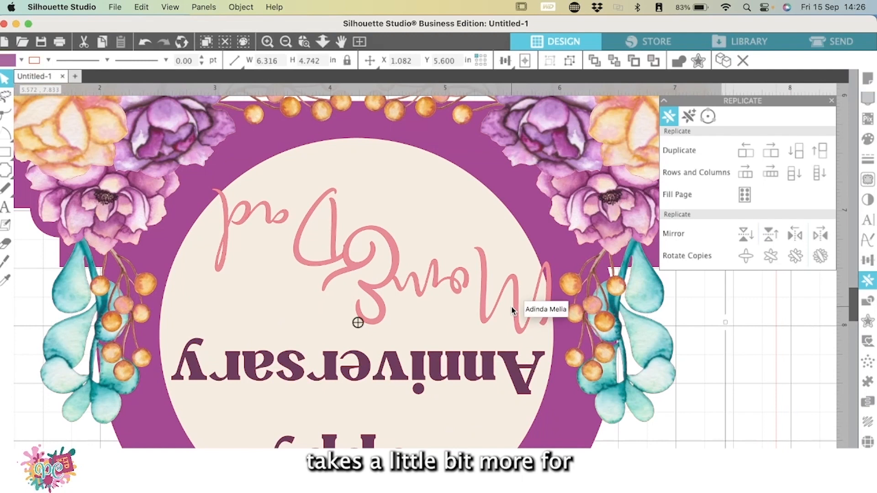
double_click(514, 305)
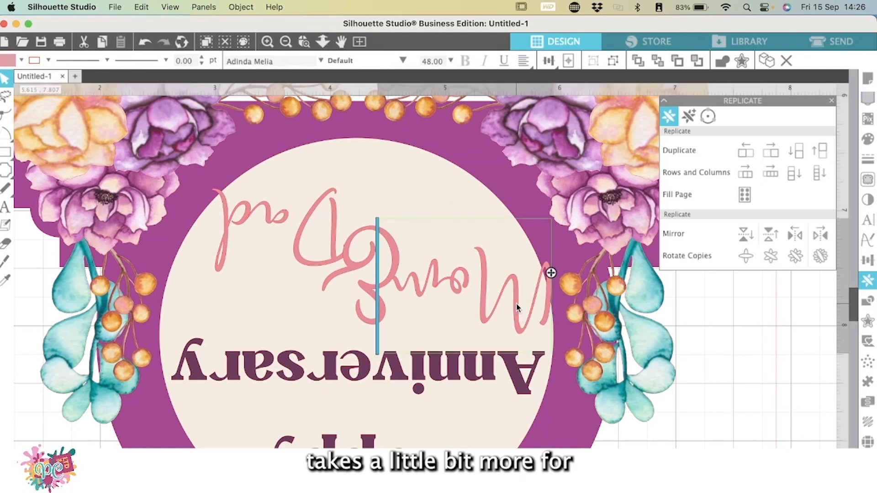
double_click(516, 304)
text(T)
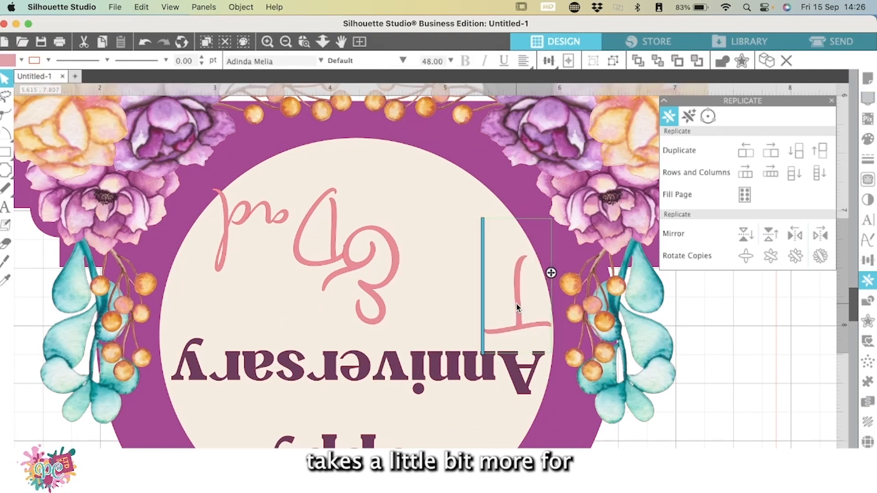
text(racey)
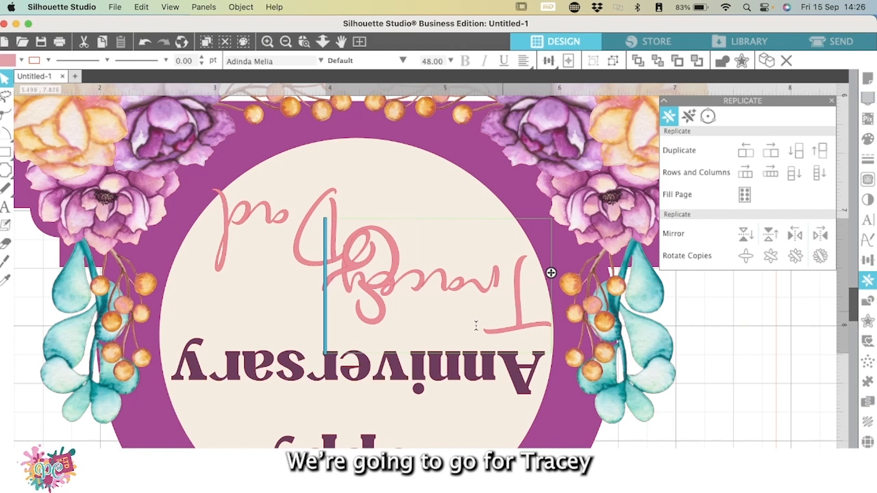
click(5, 79)
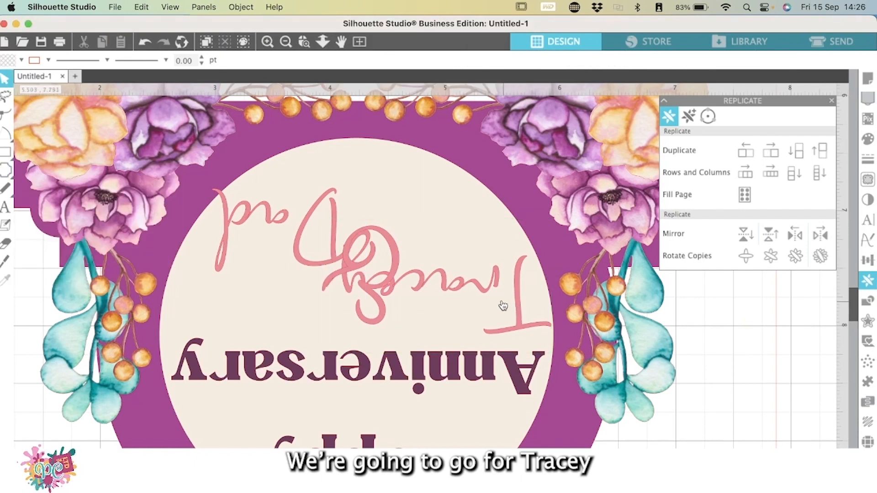
- Nudge the first person's name to the right, away from the ampersand in the cream circle
click(516, 308)
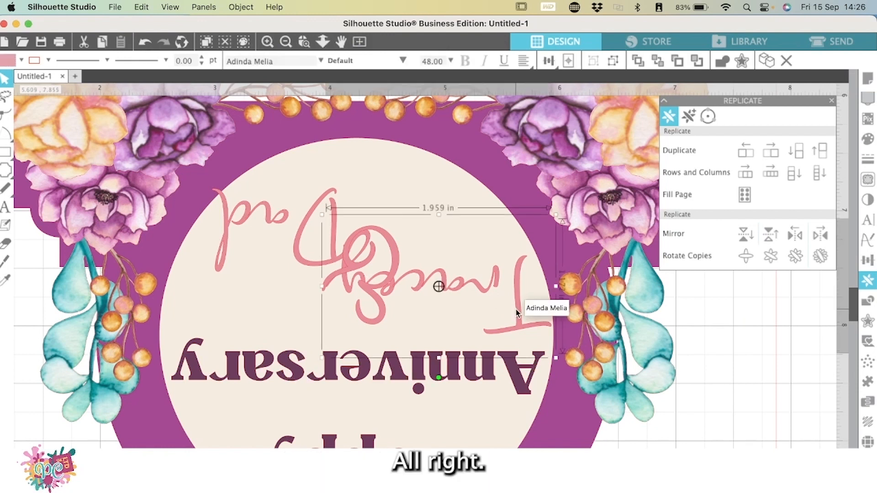
key(Right)
key(Right)
key(Right)
key(Right)
key(Right)
key(Right)
key(Right)
key(Right)
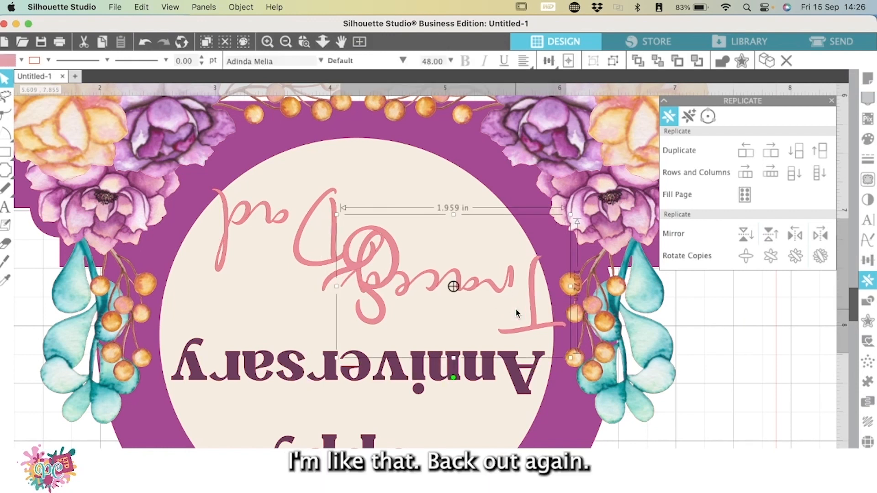
key(Right)
key(Right)
key(Right)
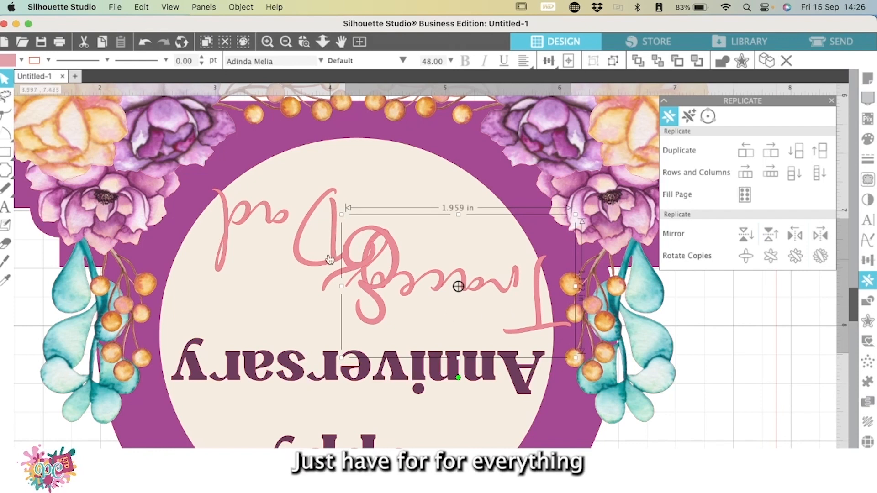
- Change the upside-down Dad text in the cream circle to the second person's first name and leave text editing
click(294, 243)
double_click(298, 242)
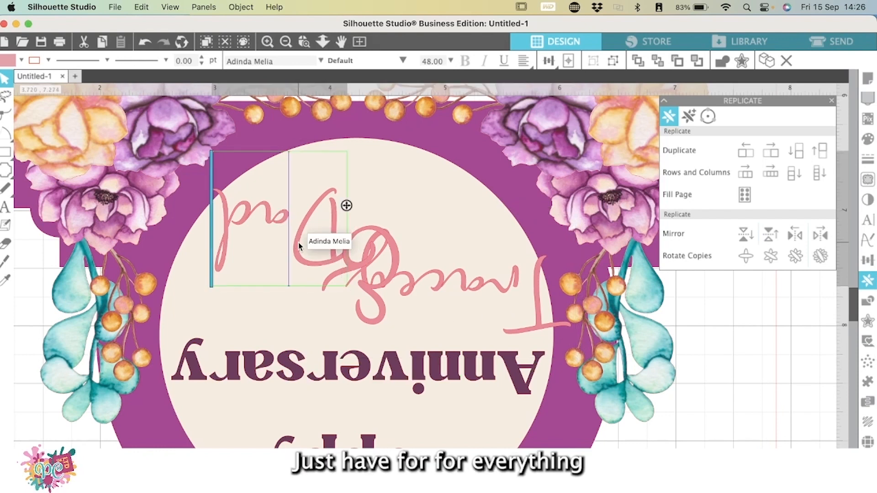
click(258, 229)
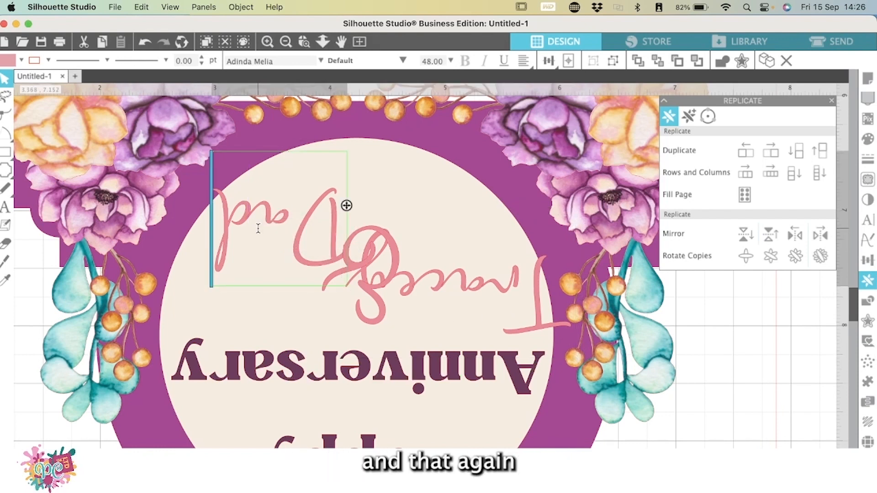
text(vi)
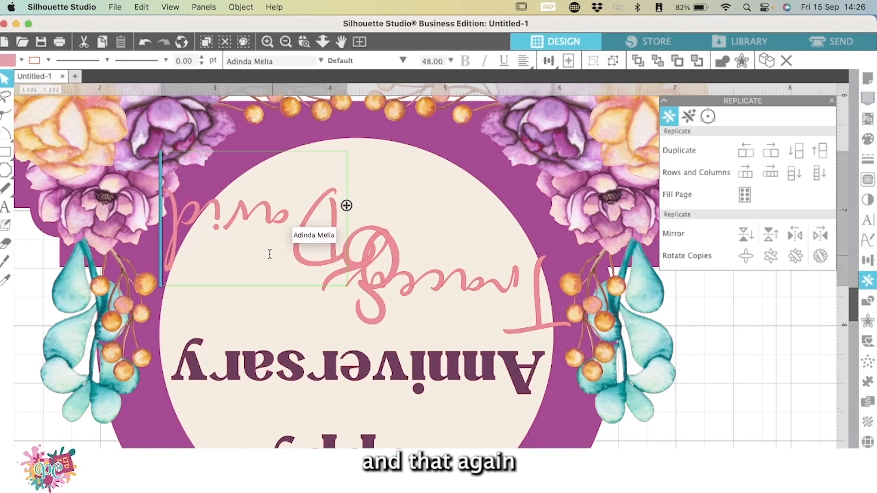
click(302, 260)
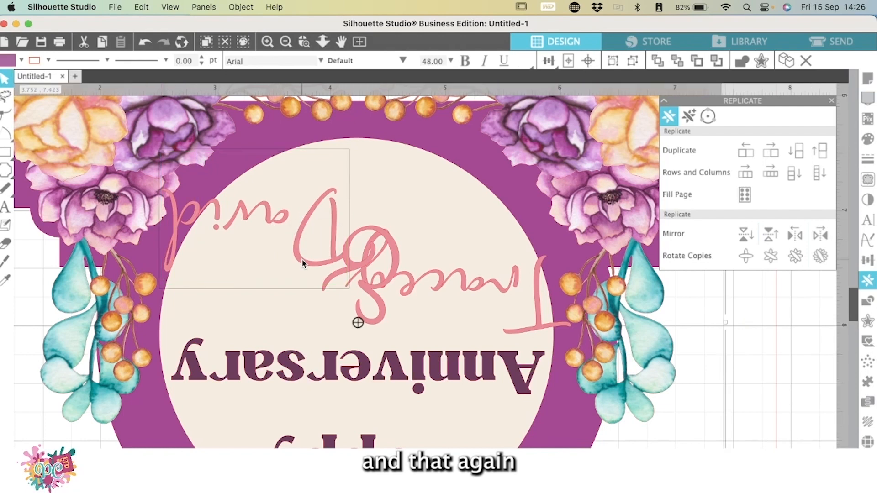
key(Down)
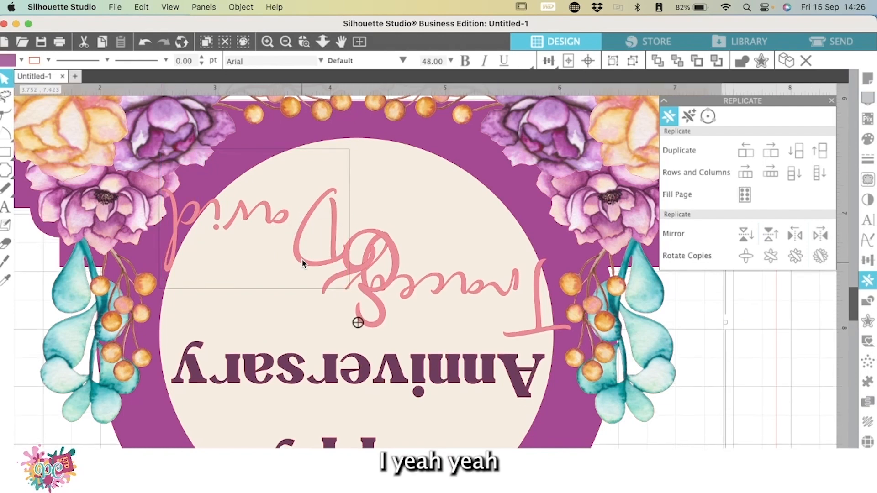
key(Up)
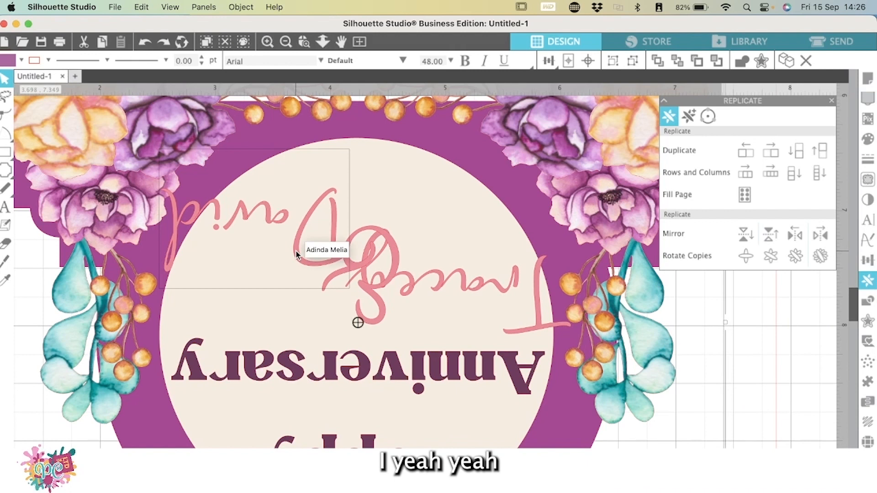
- Nudge the second person's upside-down name right and up inside the cream circle, clear of its purple edge
click(42, 311)
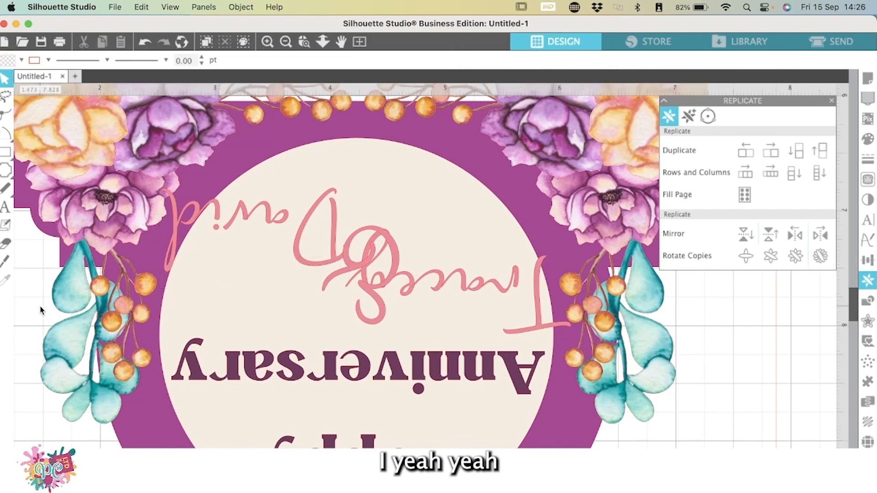
click(298, 254)
key(Up)
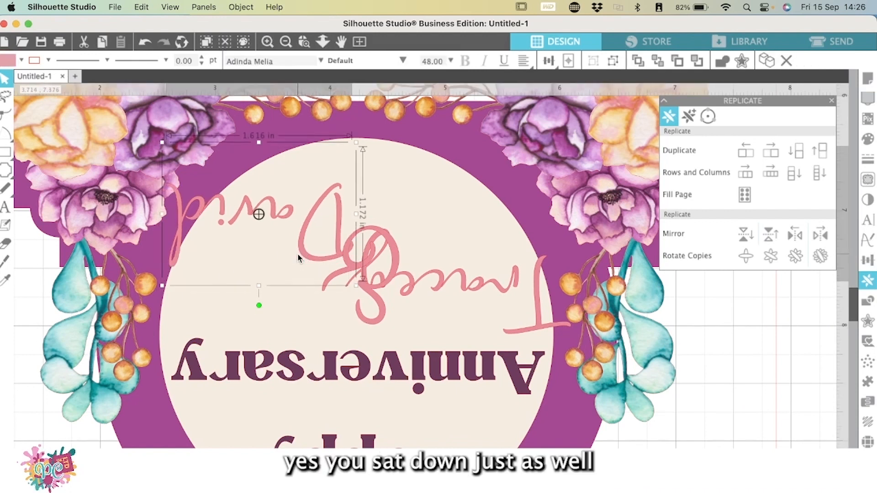
key(Right)
key(Up)
key(Right)
key(Right)
key(Right)
key(Right)
key(Right)
key(Right)
key(Right)
key(Right)
key(Right)
key(Right)
key(Right)
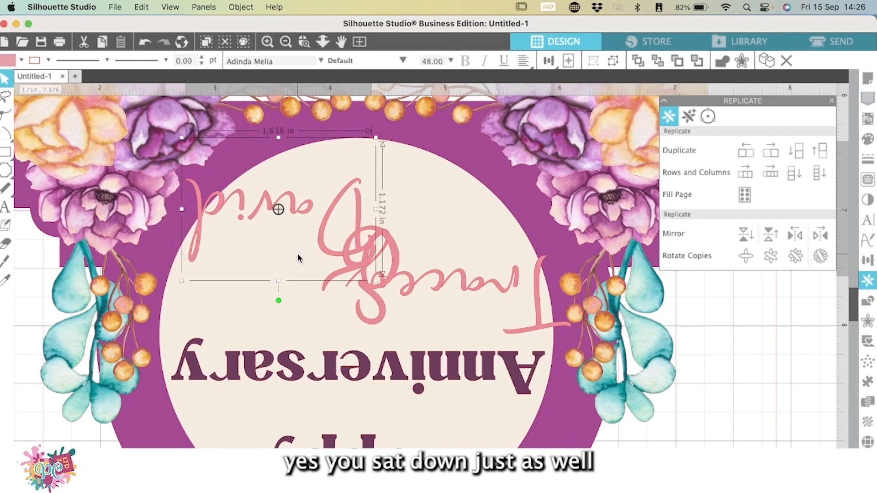
key(Up)
key(Up)
key(Up)
key(Up)
key(Up)
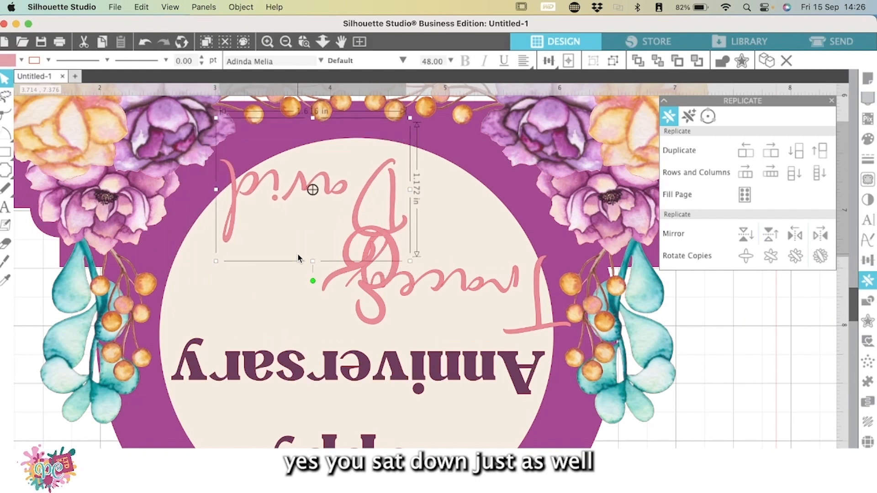
key(Down)
key(Down)
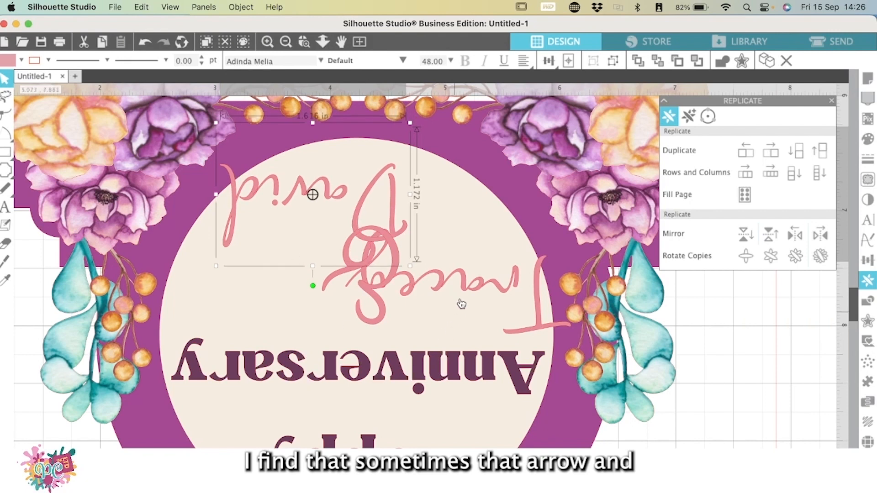
- Nudge the first person's upside-down name slightly left, towards the centre of the cream circle
click(537, 301)
key(Left)
key(Left)
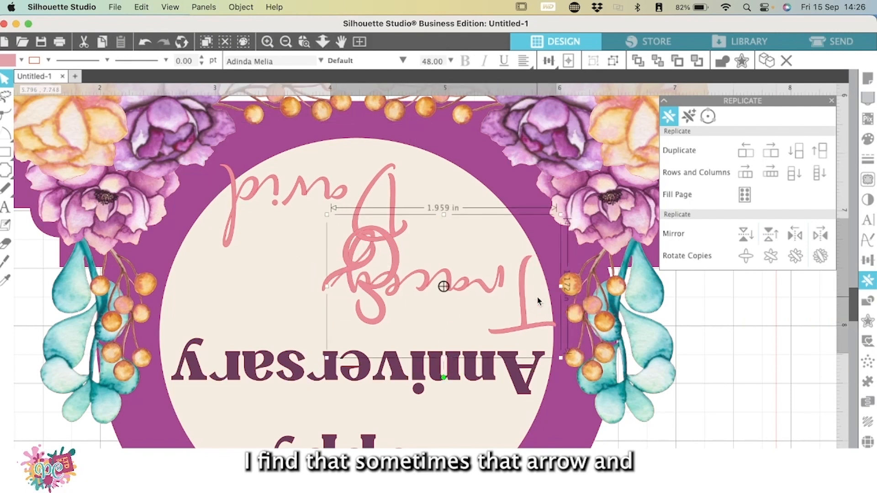
key(Right)
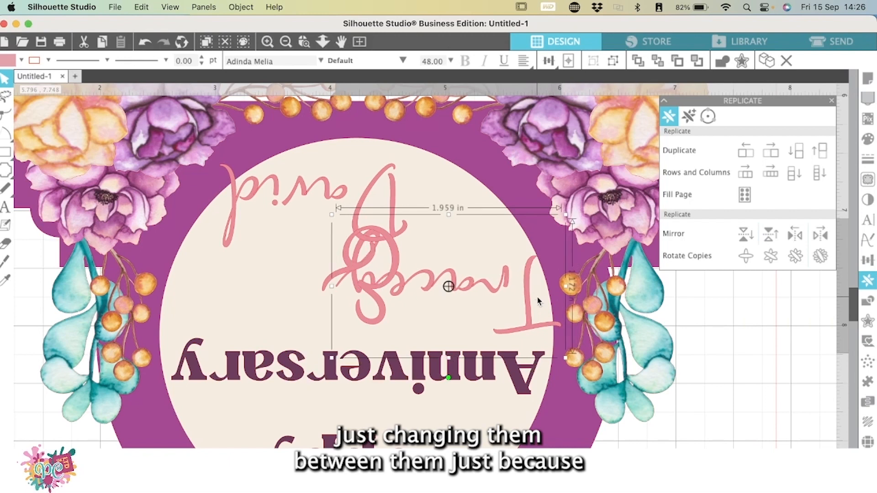
- Move the upside-down ampersand off the overlapping names into the gap beside the first person's name and below the second person's
click(392, 261)
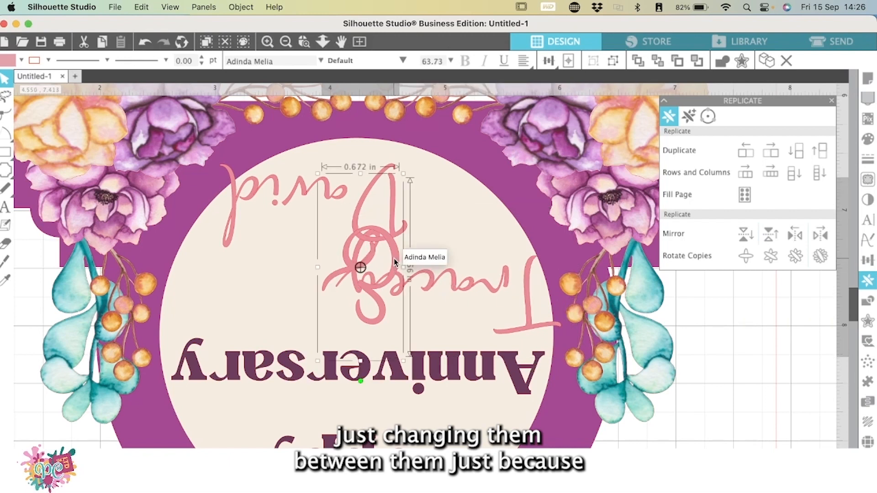
drag(395, 262, 269, 284)
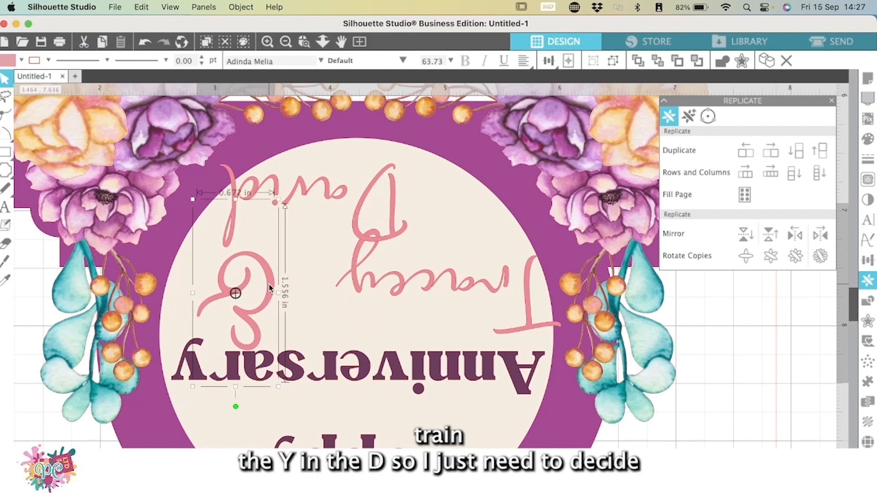
drag(269, 284, 305, 248)
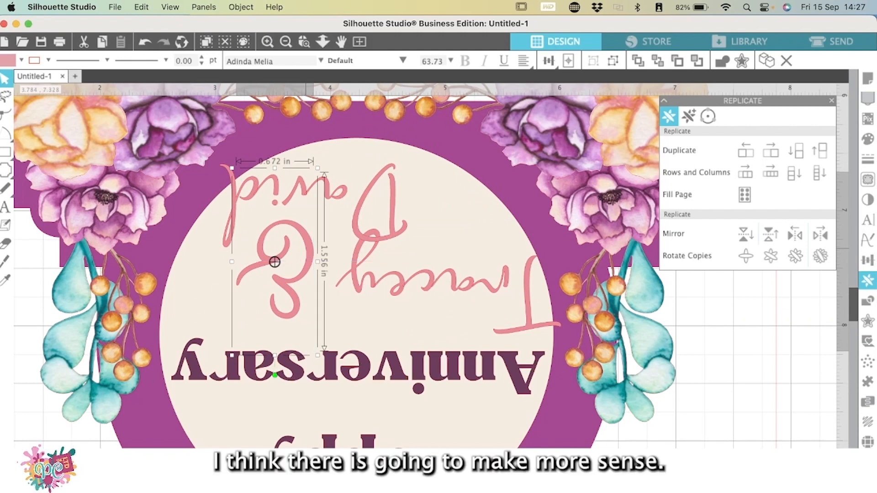
click(53, 428)
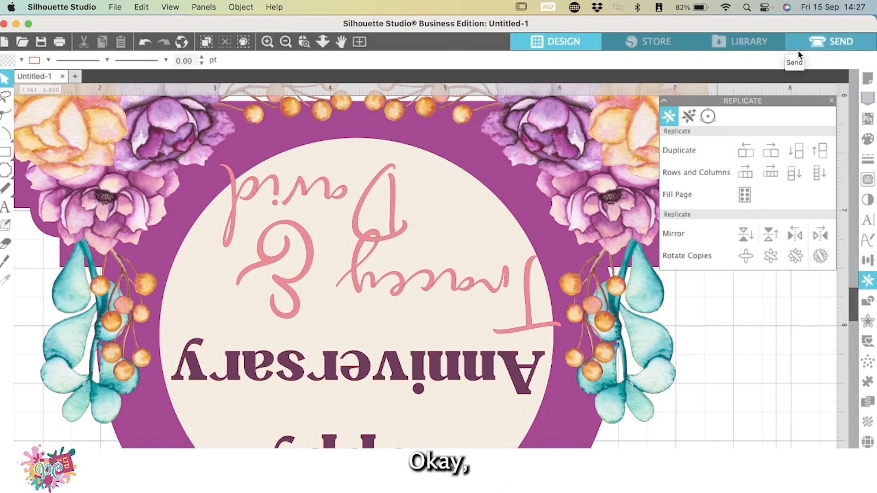
- Review both anniversary designs on the page and in the print preview, checking the registration marks, and leave without printing
scroll(649, 137, down, 5)
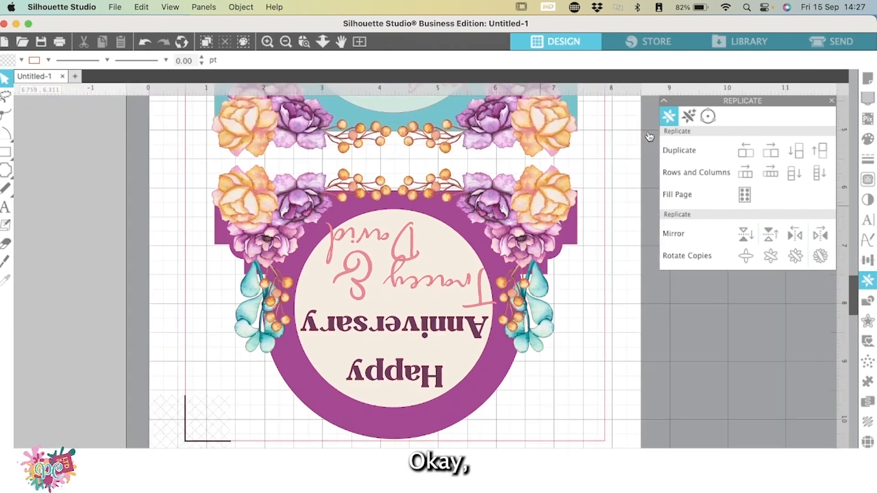
scroll(650, 137, down, 1)
scroll(579, 169, up, 5)
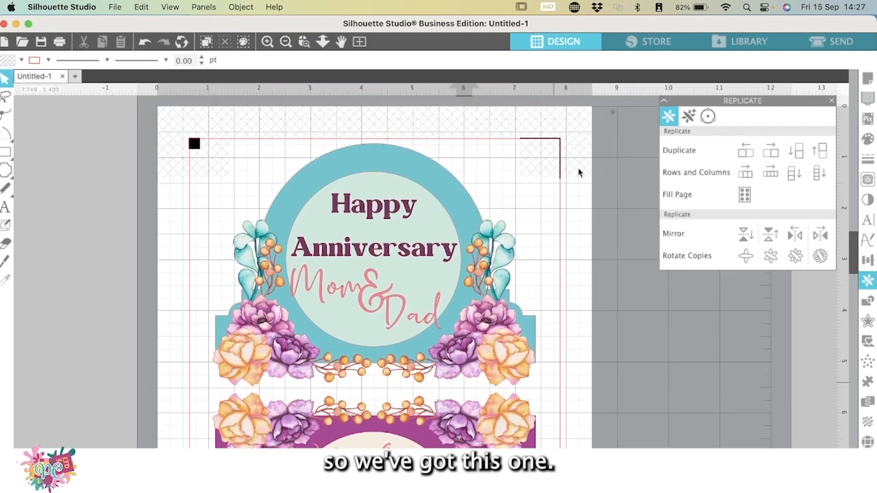
scroll(578, 173, down, 5)
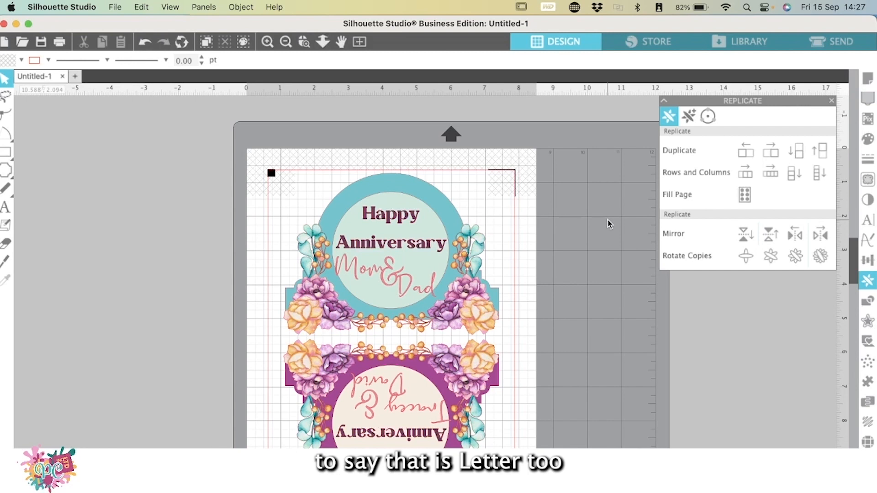
key(super+p)
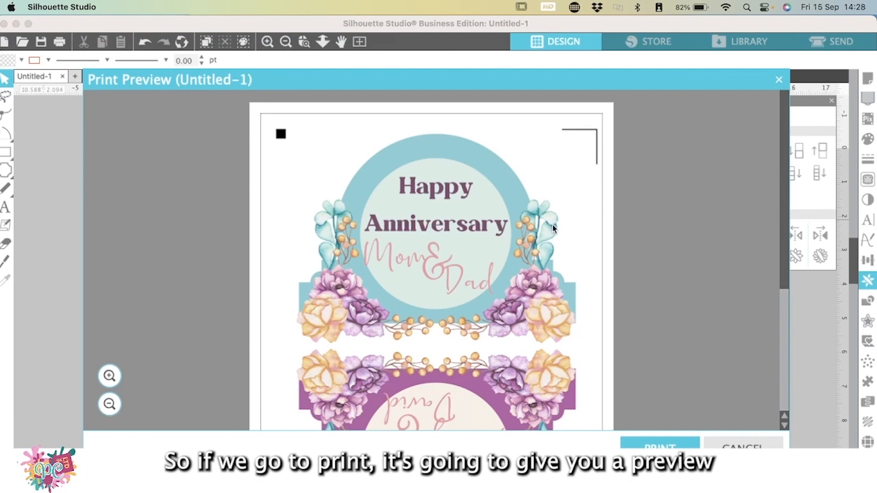
scroll(556, 248, down, 5)
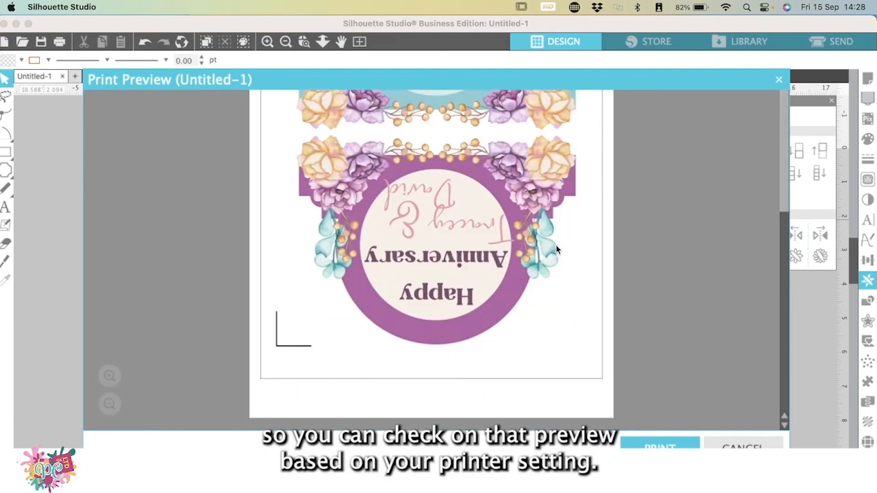
scroll(556, 245, up, 5)
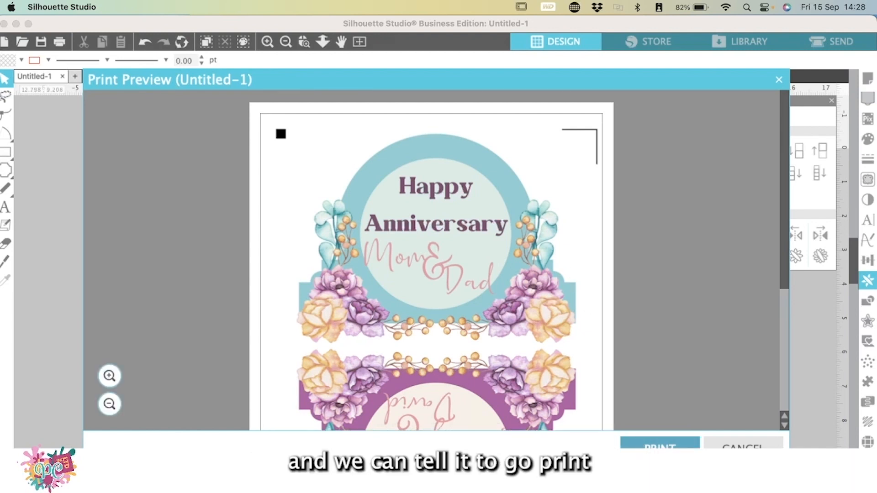
click(743, 444)
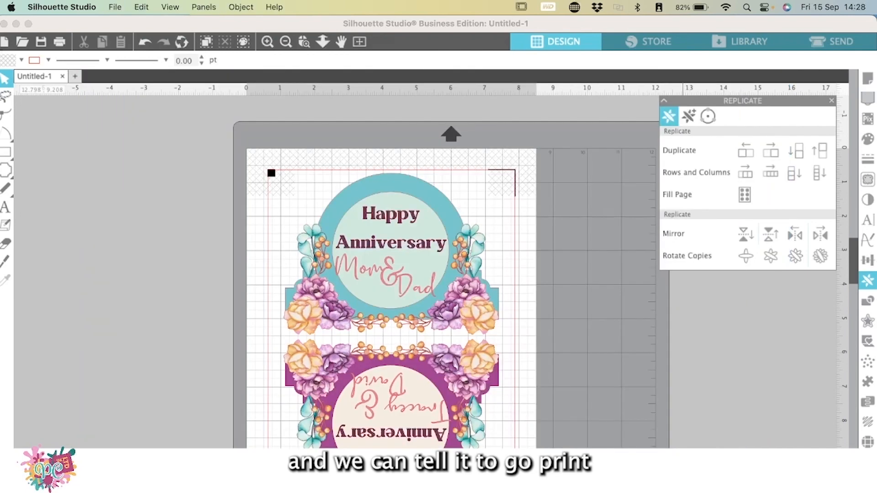
- Set the print page setup to the DeskJet 2700 series printer with US Letter paper
click(115, 7)
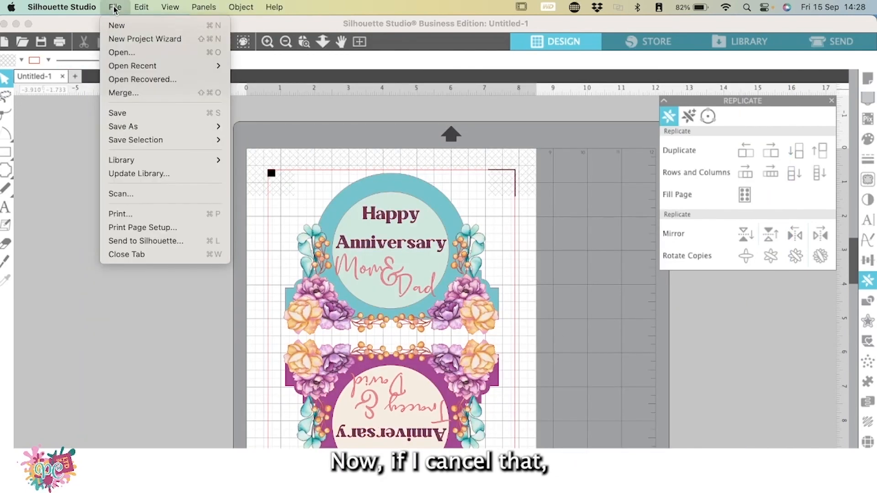
click(147, 229)
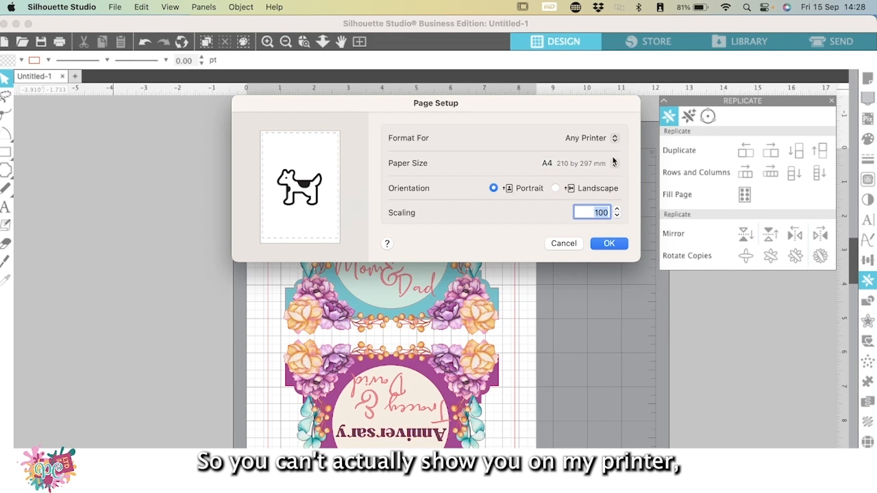
click(614, 138)
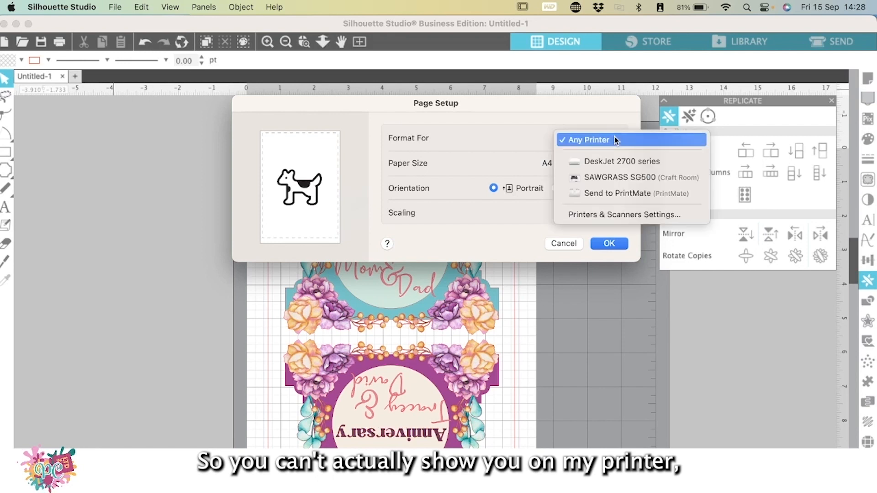
click(622, 163)
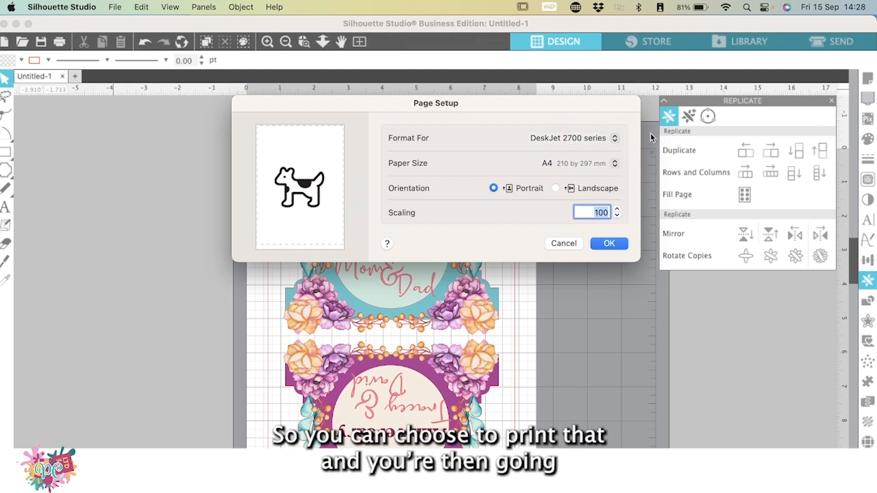
click(615, 165)
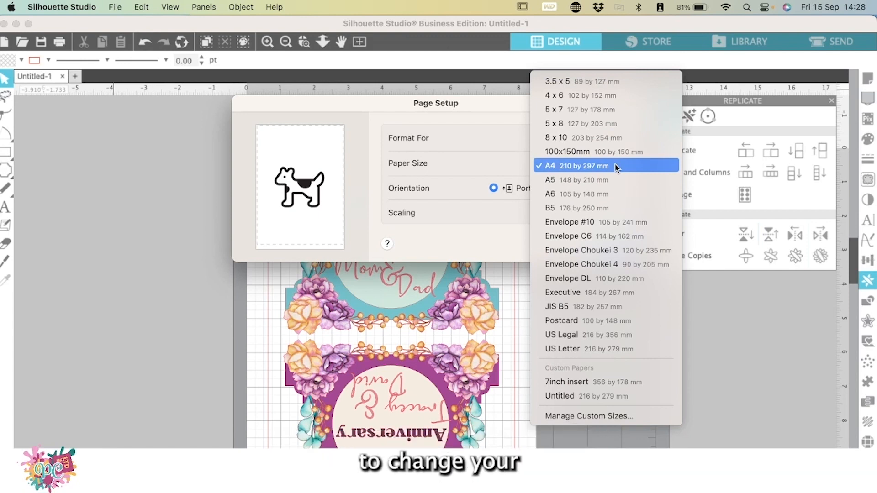
click(601, 351)
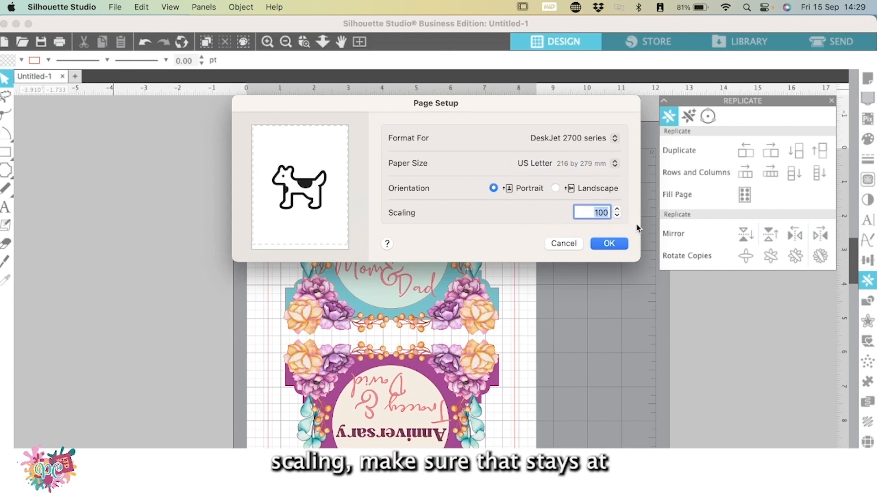
click(610, 243)
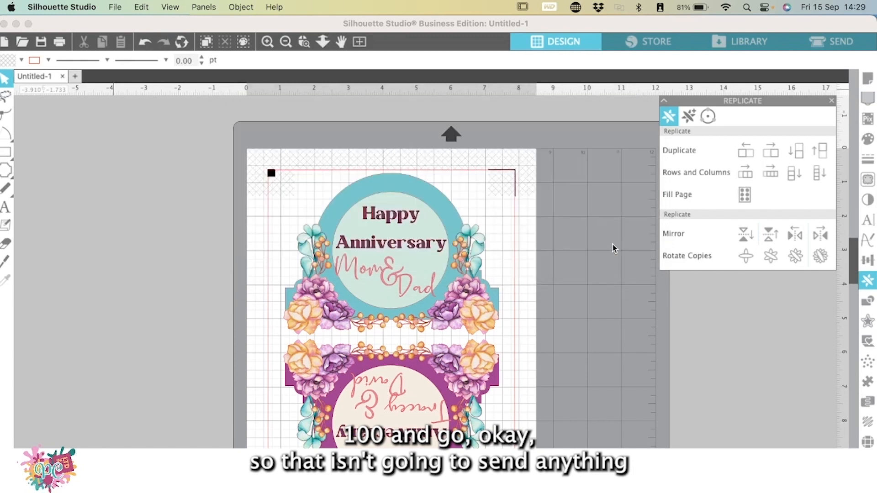
- Recheck the whole page in the print preview for registration marks inside the print area, and close it without printing
click(116, 8)
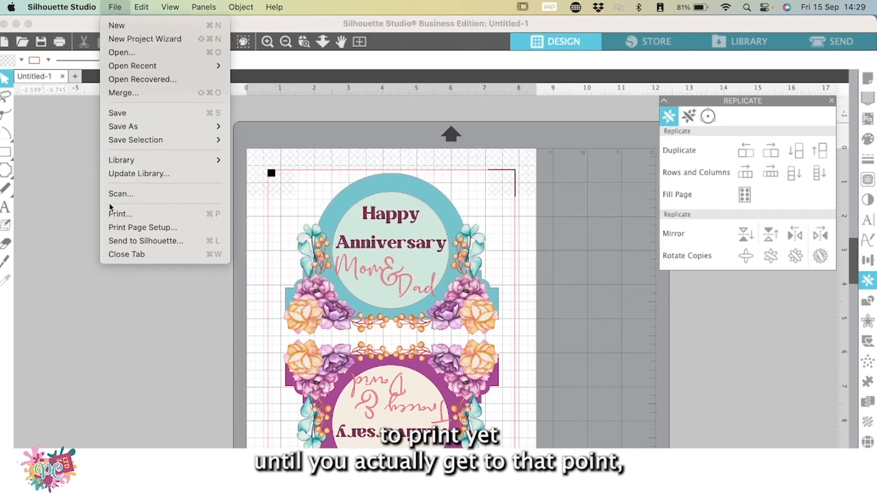
click(115, 214)
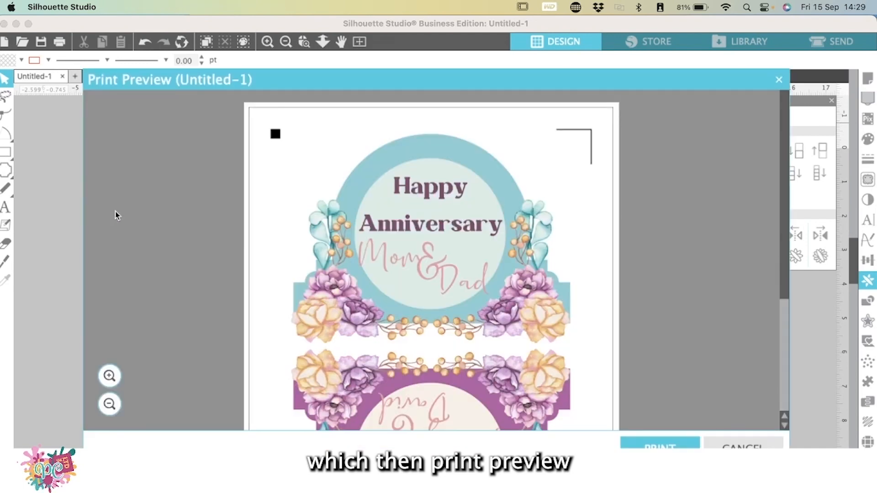
scroll(399, 256, down, 5)
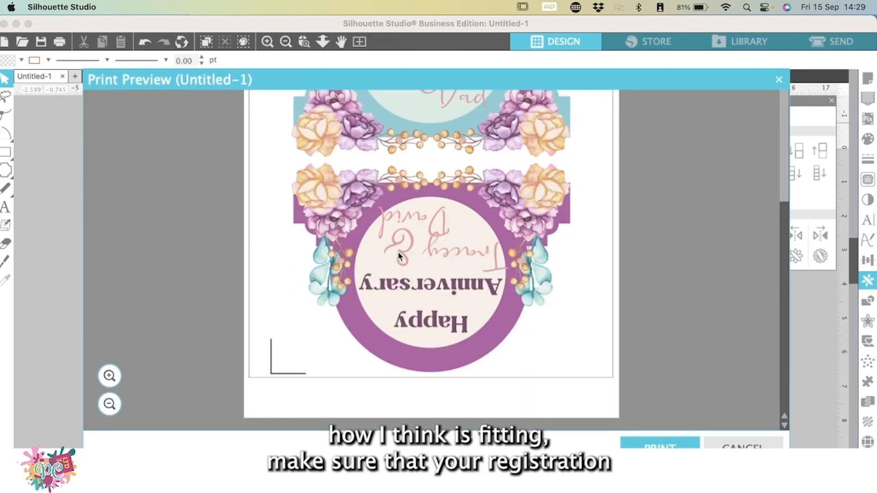
scroll(399, 256, up, 5)
scroll(399, 256, down, 5)
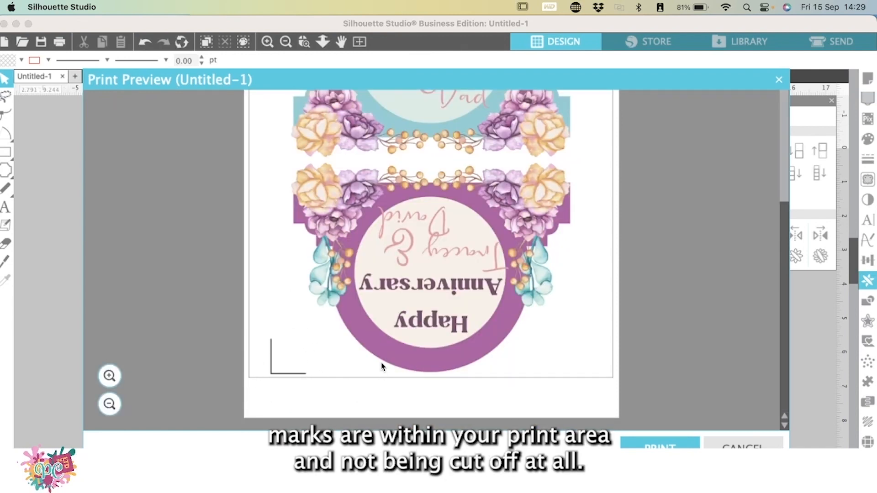
scroll(381, 366, up, 5)
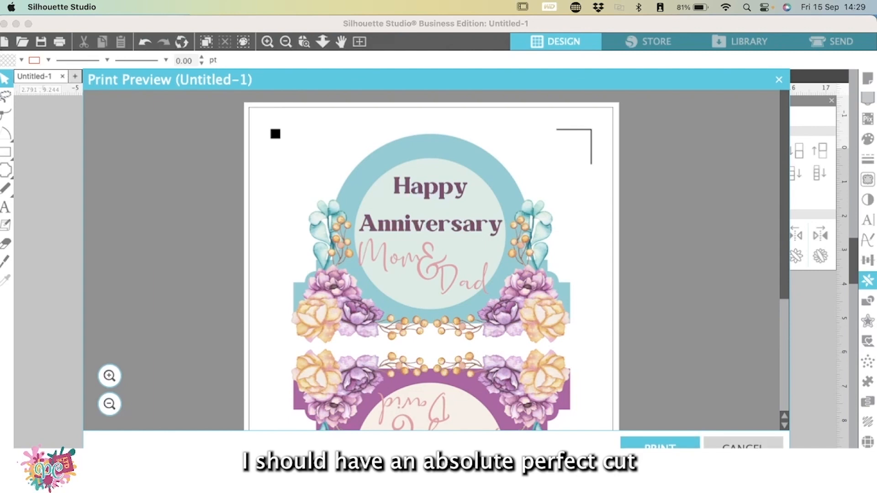
click(743, 444)
- Open the cut settings and set Carriage 1 to the Cut action with the AutoBlade for plain cardstock
click(844, 42)
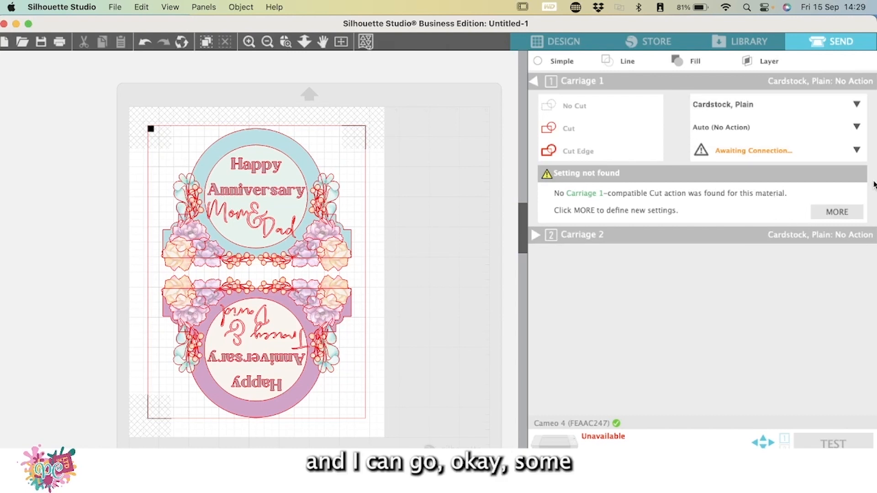
click(857, 128)
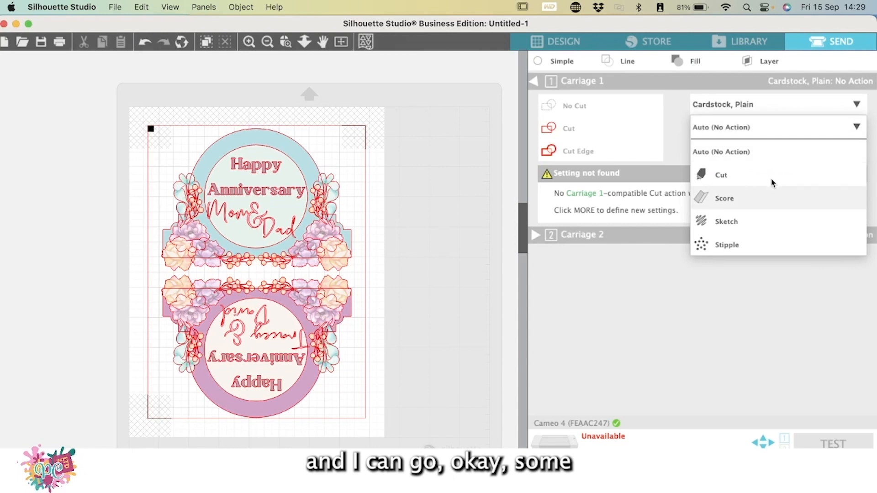
click(770, 180)
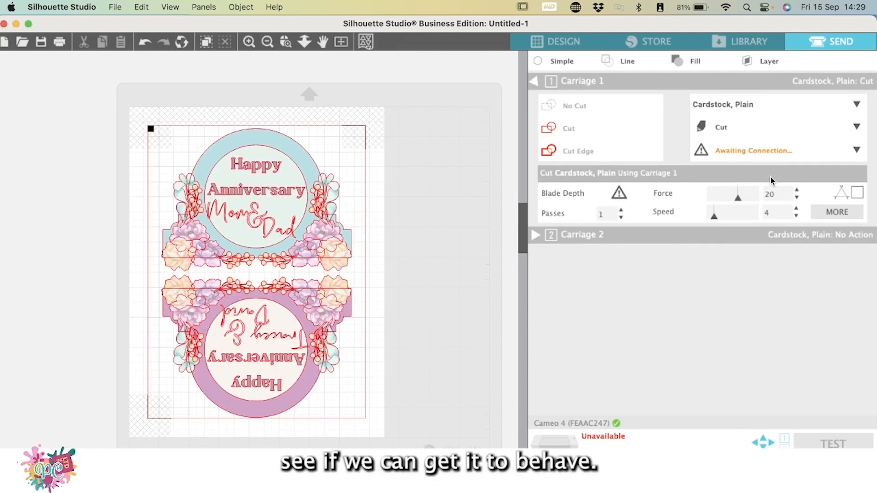
click(739, 156)
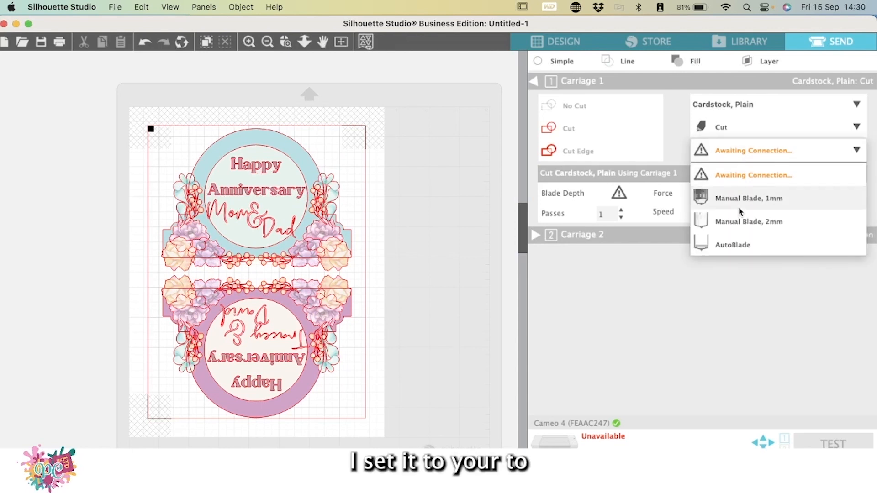
click(723, 245)
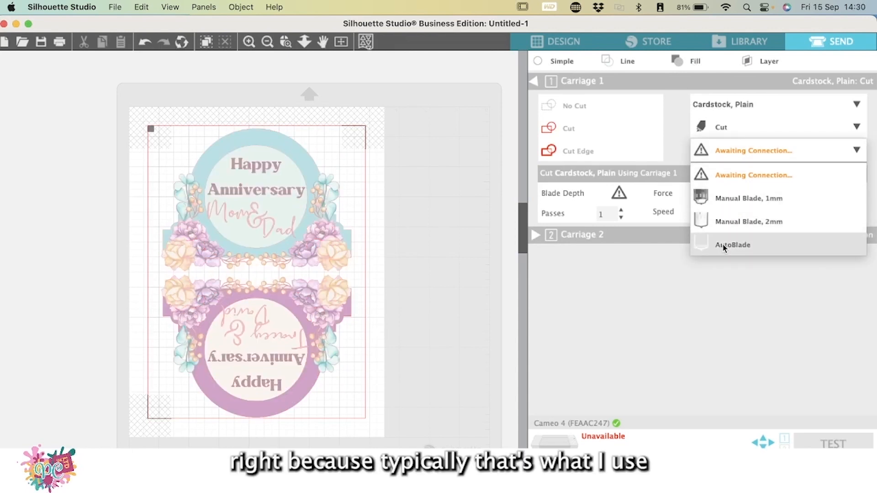